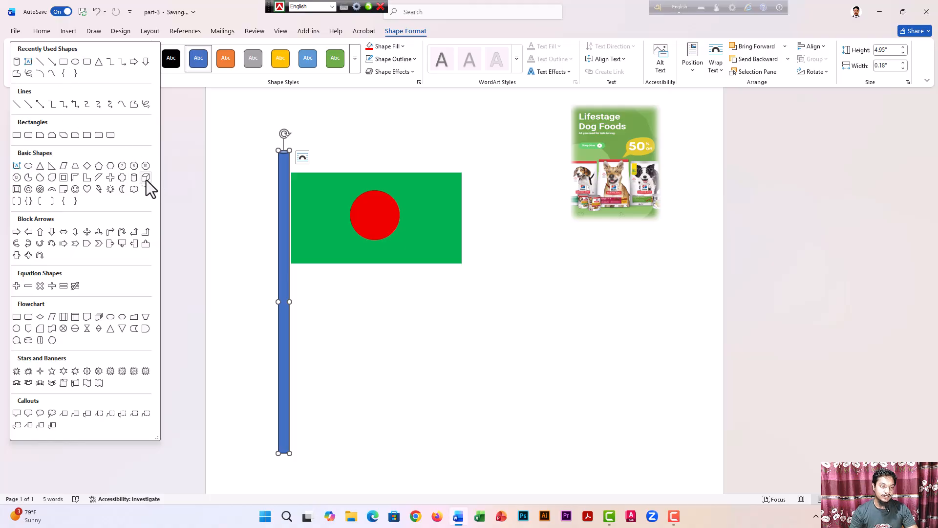
Step: Draw a rectangular base about 1.21" wide and 0.68" high across the foot of the flagpole
{"action": "left_click", "coordinate": [64, 62]}
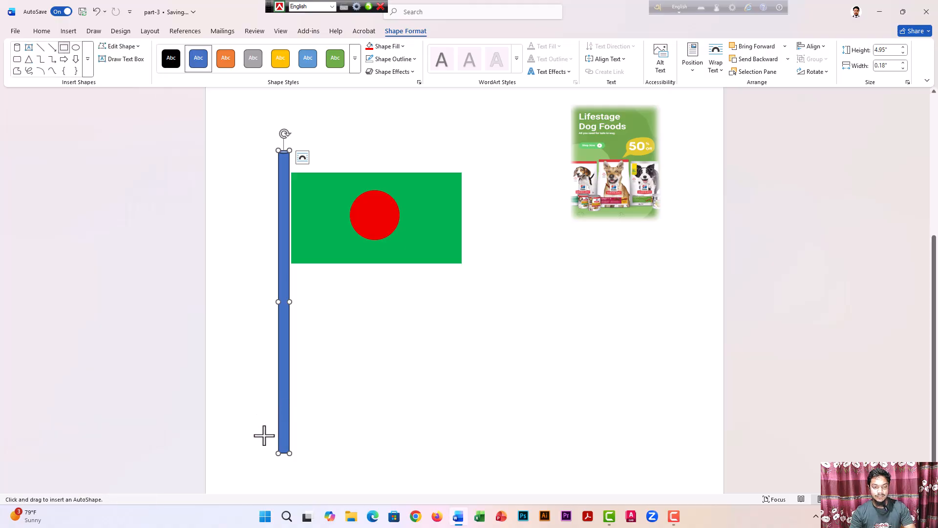
{"action": "left_click_drag", "start_coordinate": [248, 445], "coordinate": [322, 486]}
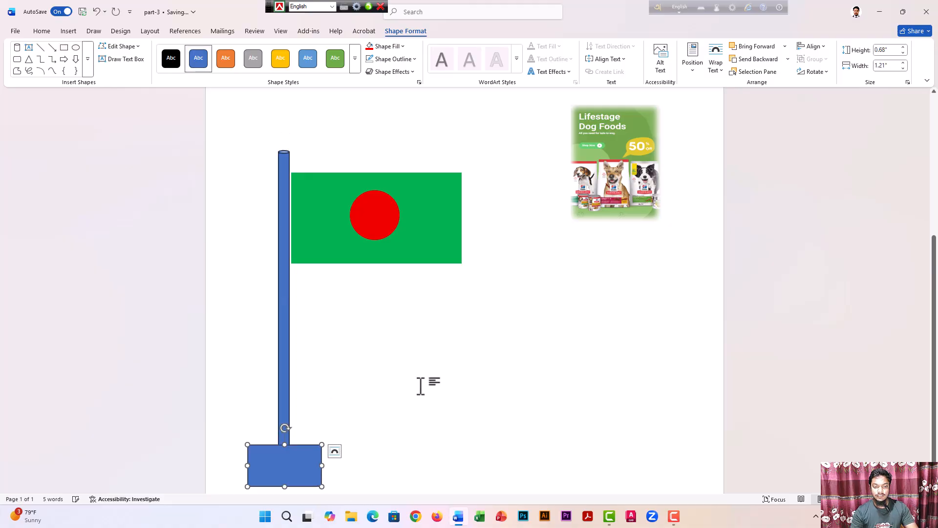
{"action": "scroll", "coordinate": [421, 389], "scroll_direction": "down", "scroll_amount": 2}
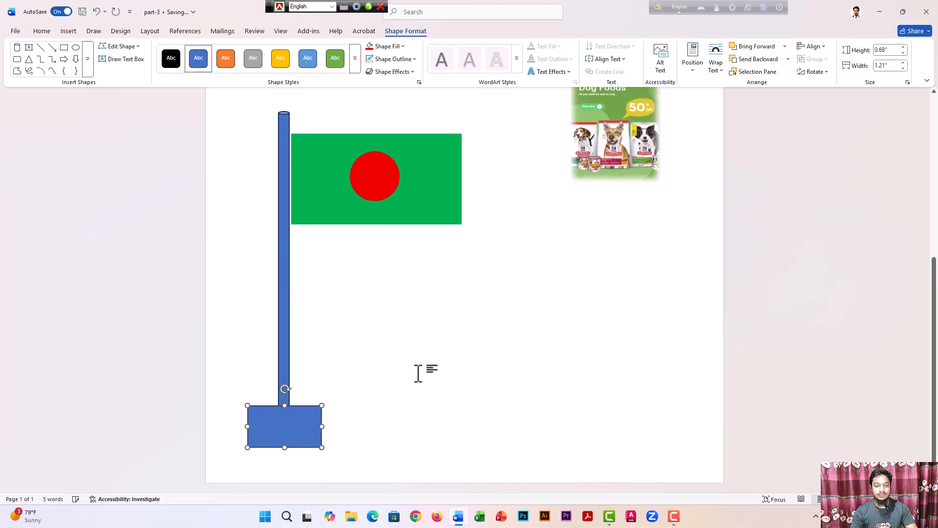
Step: Apply the solid gold theme style to the flagpole and the solid gray theme style to the rectangular base
{"action": "left_click", "coordinate": [286, 154]}
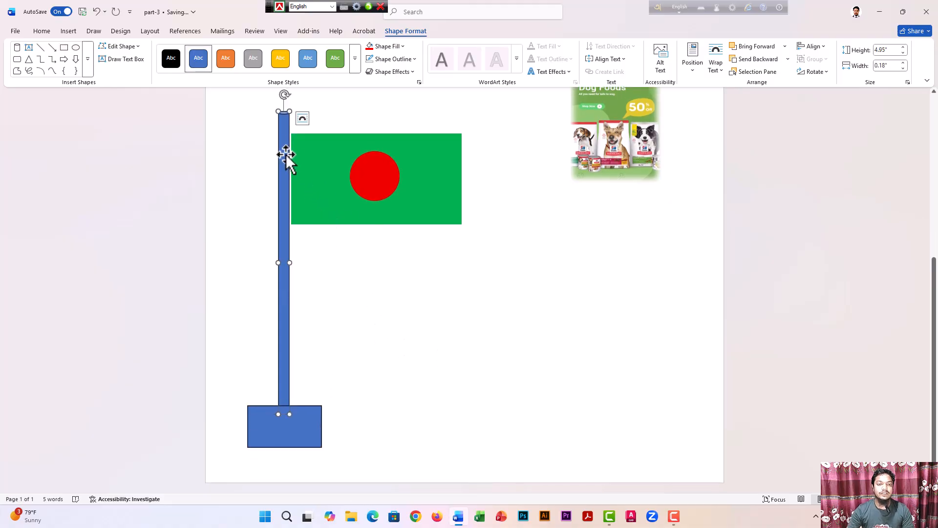
{"action": "left_click", "coordinate": [283, 59]}
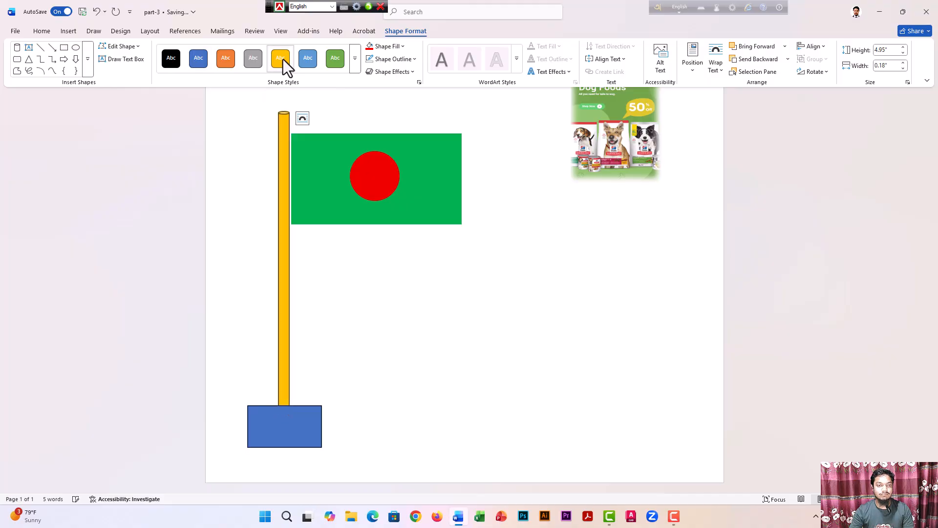
{"action": "left_click", "coordinate": [287, 429]}
{"action": "left_click", "coordinate": [252, 61]}
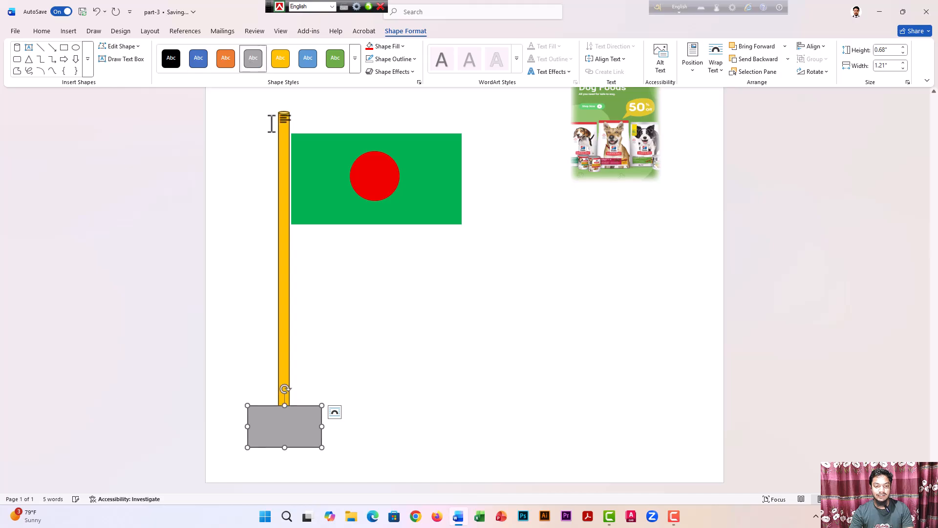
{"action": "left_click", "coordinate": [392, 356]}
Step: Review the page from the Part-4 heading down to the flag drawing and its base
{"action": "scroll", "coordinate": [388, 359], "scroll_direction": "up", "scroll_amount": 3}
{"action": "scroll", "coordinate": [402, 356], "scroll_direction": "down", "scroll_amount": 2}
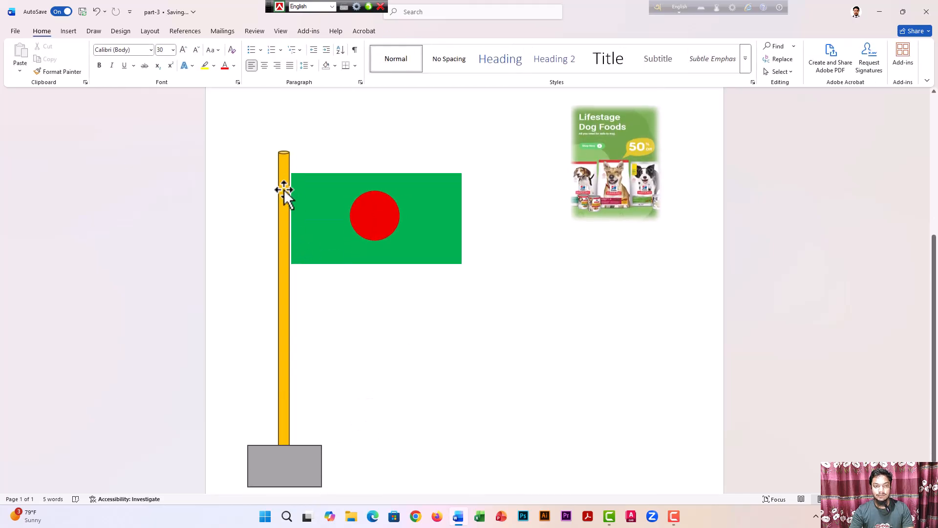
{"action": "scroll", "coordinate": [301, 205], "scroll_direction": "up", "scroll_amount": 2}
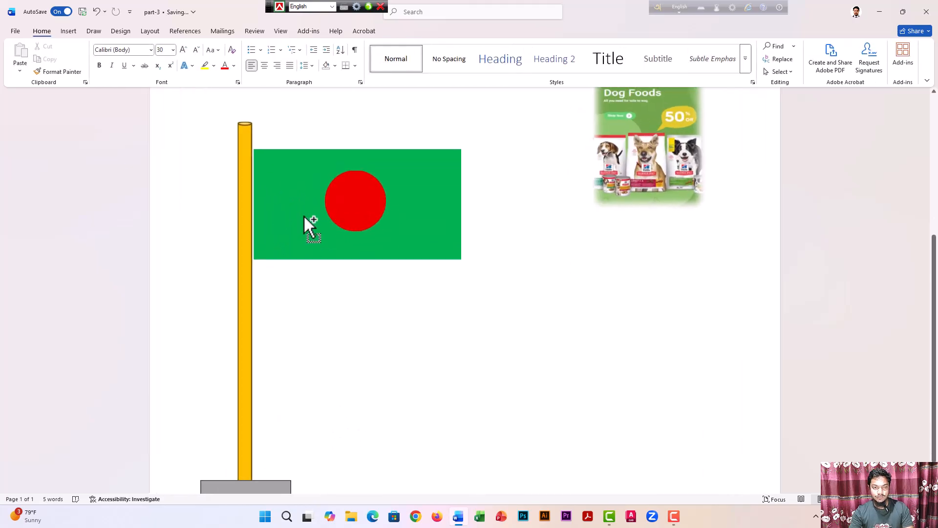
{"action": "scroll", "coordinate": [293, 217], "scroll_direction": "up", "scroll_amount": 4}
{"action": "scroll", "coordinate": [230, 181], "scroll_direction": "up", "scroll_amount": 5}
{"action": "scroll", "coordinate": [373, 312], "scroll_direction": "down", "scroll_amount": 2}
{"action": "scroll", "coordinate": [413, 307], "scroll_direction": "down", "scroll_amount": 9}
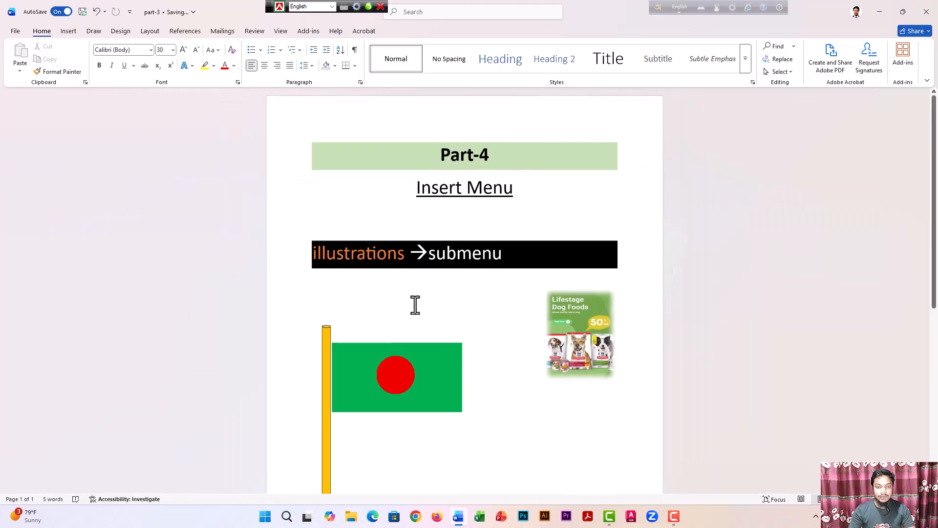
{"action": "scroll", "coordinate": [415, 305], "scroll_direction": "down", "scroll_amount": 3}
{"action": "scroll", "coordinate": [486, 388], "scroll_direction": "up", "scroll_amount": 2}
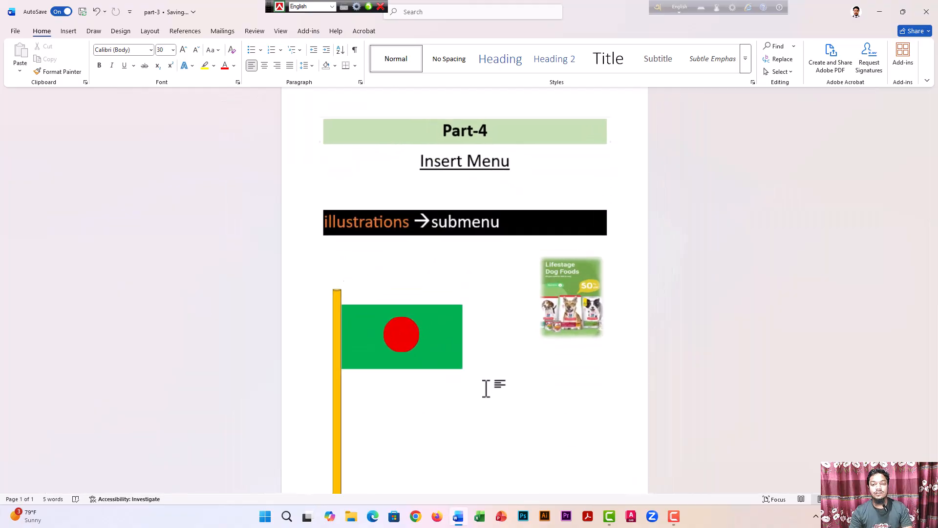
{"action": "scroll", "coordinate": [486, 388], "scroll_direction": "up", "scroll_amount": 4}
{"action": "scroll", "coordinate": [486, 383], "scroll_direction": "down", "scroll_amount": 5}
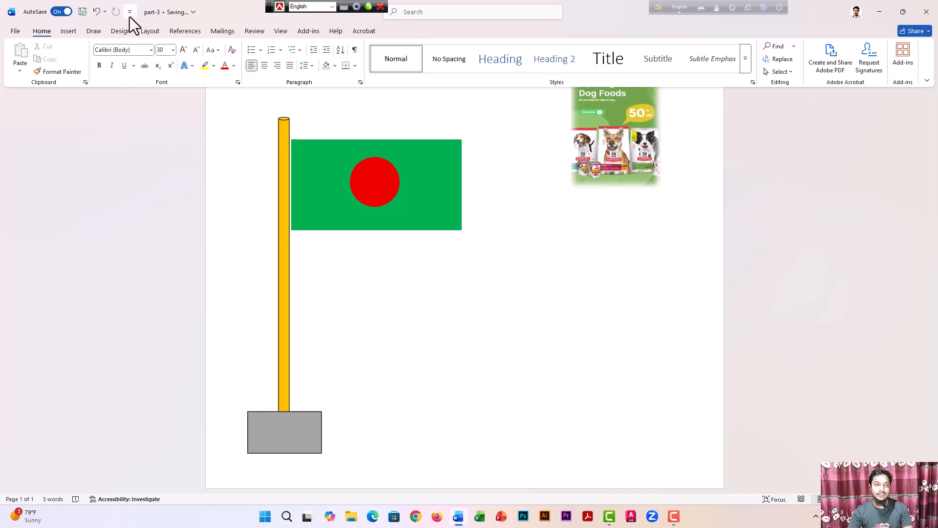
Step: Browse the gallery of insertable shapes, including the flowchart shapes, without inserting one
{"action": "left_click", "coordinate": [69, 31]}
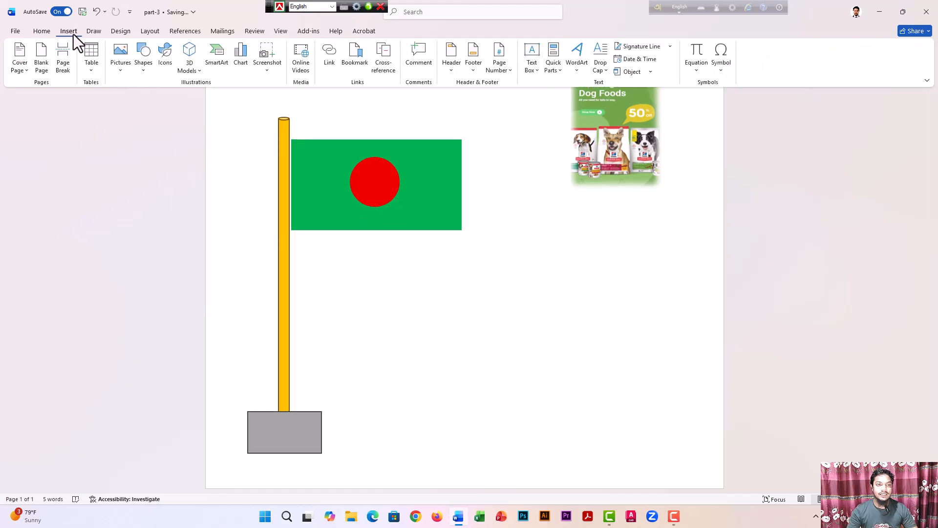
{"action": "left_click", "coordinate": [140, 71]}
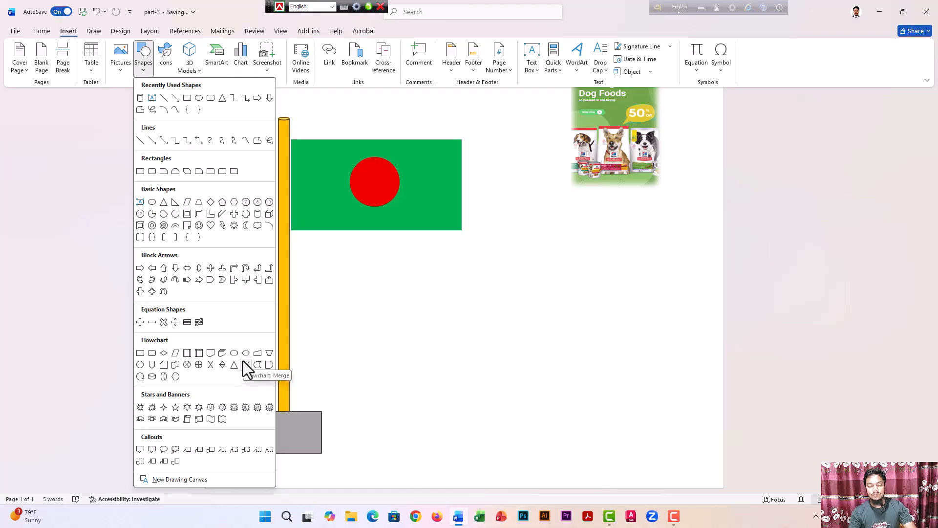
{"action": "left_click", "coordinate": [460, 336]}
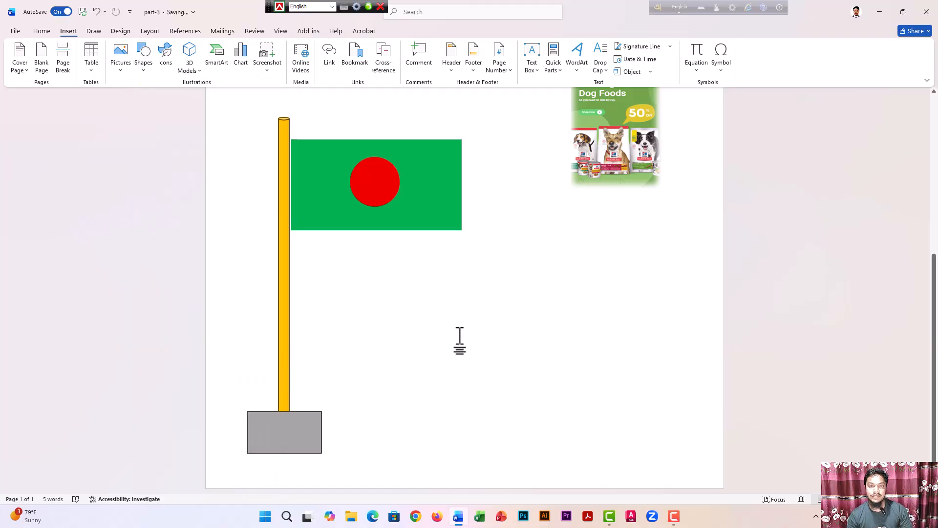
Step: Examine the preset, 3-D rotation, shadow and reflection effects available for the flag and base shapes without applying any
{"action": "left_click", "coordinate": [425, 216]}
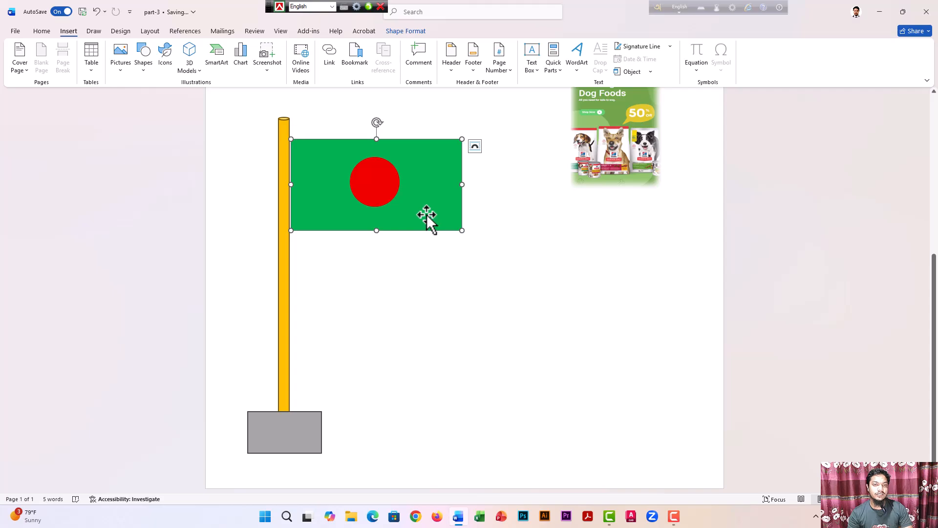
{"action": "left_click", "coordinate": [404, 32]}
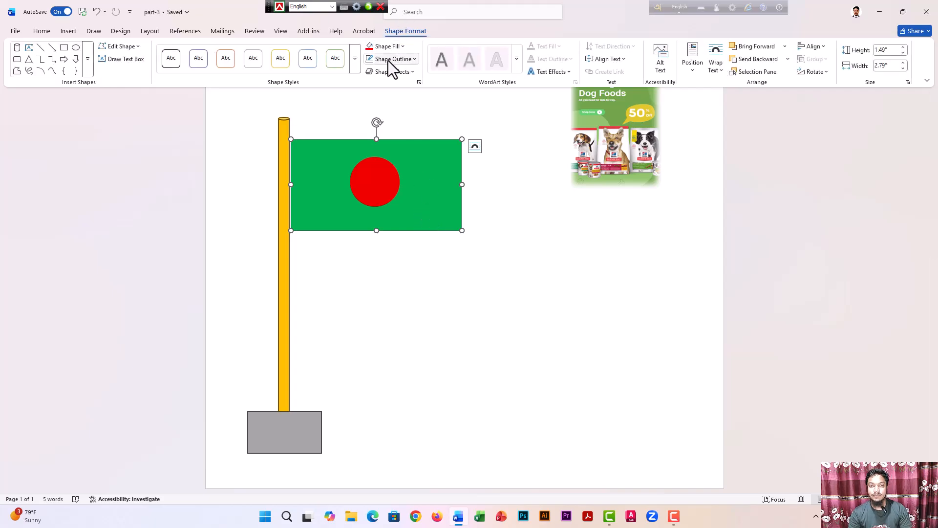
{"action": "left_click", "coordinate": [412, 74]}
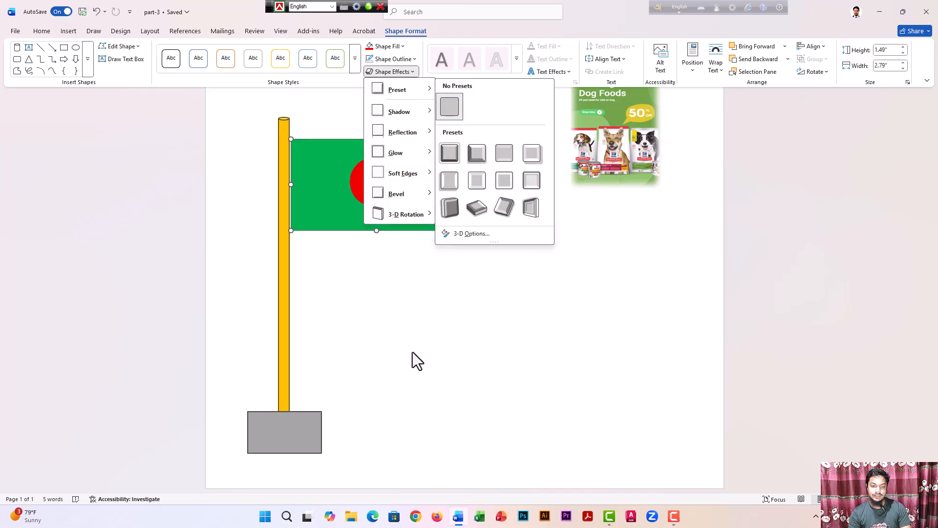
{"action": "left_click", "coordinate": [280, 435]}
{"action": "left_click", "coordinate": [280, 436]}
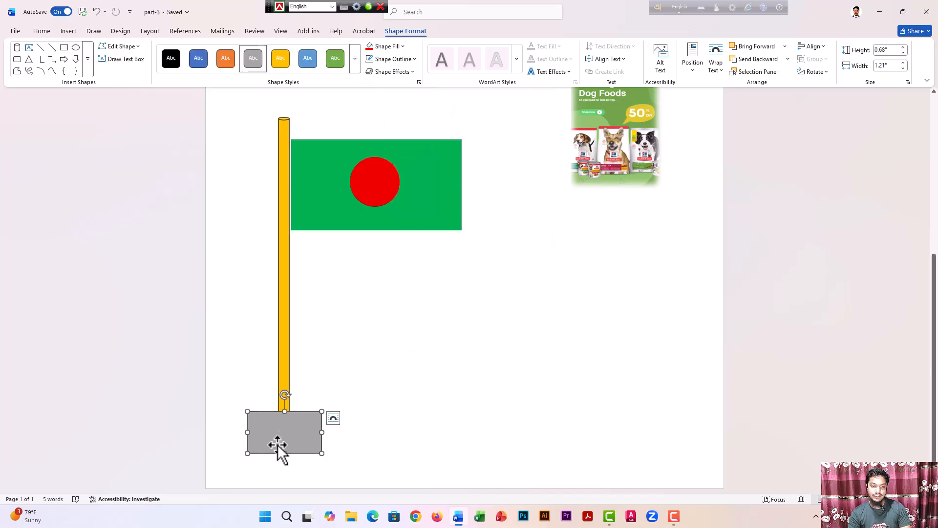
{"action": "left_click", "coordinate": [415, 73]}
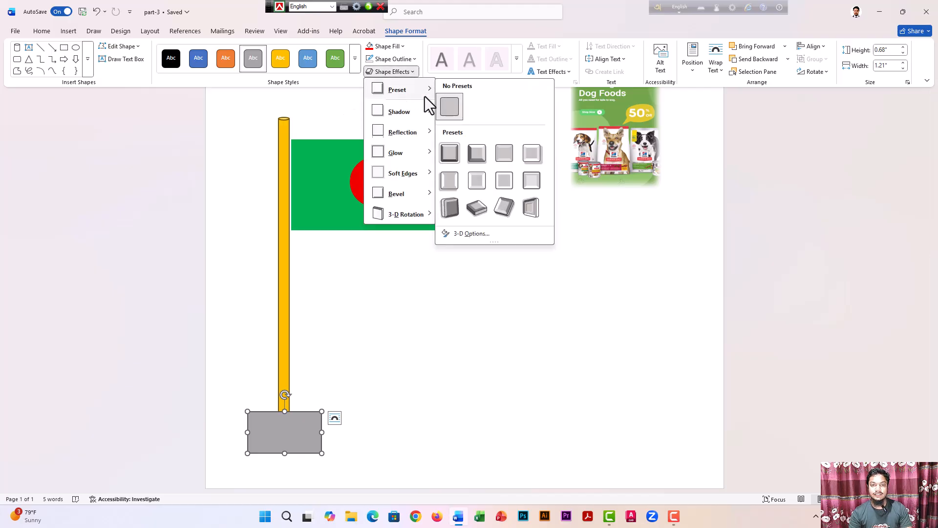
{"action": "mouse_move", "coordinate": [419, 216]}
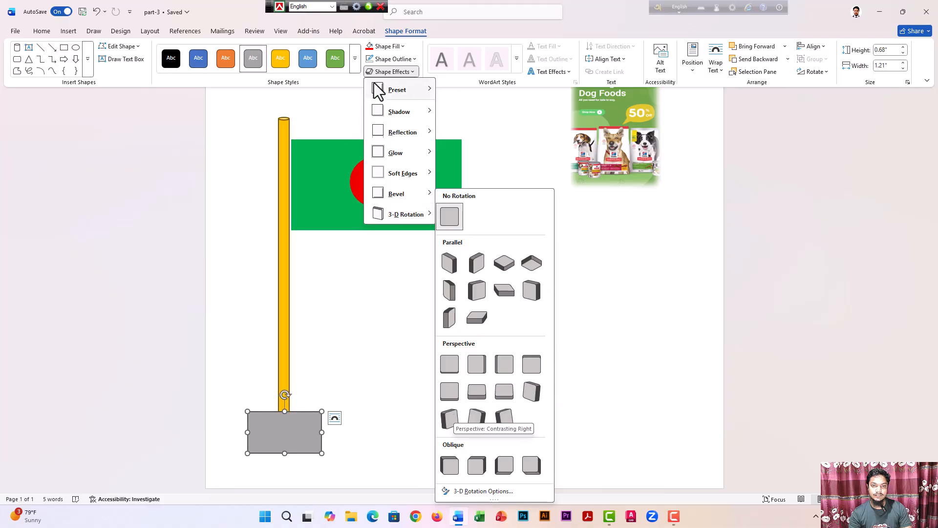
{"action": "mouse_move", "coordinate": [416, 109]}
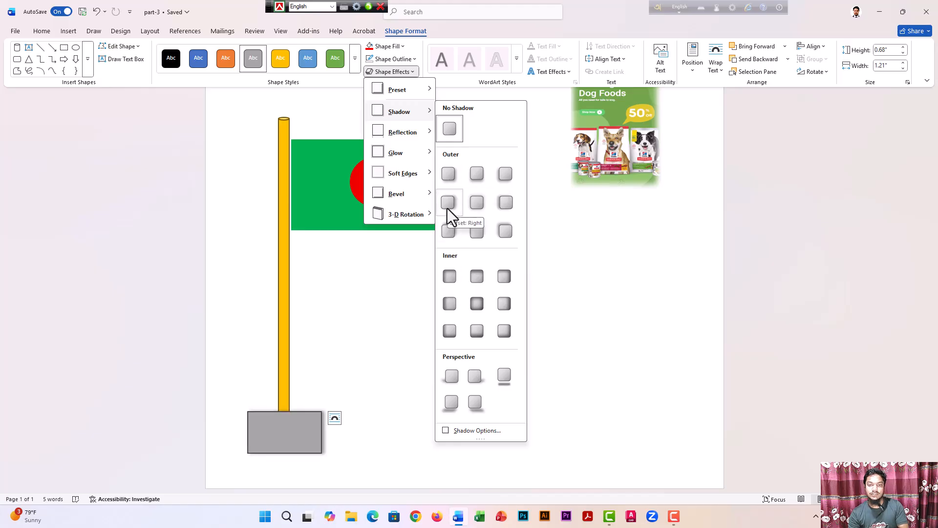
{"action": "mouse_move", "coordinate": [433, 134]}
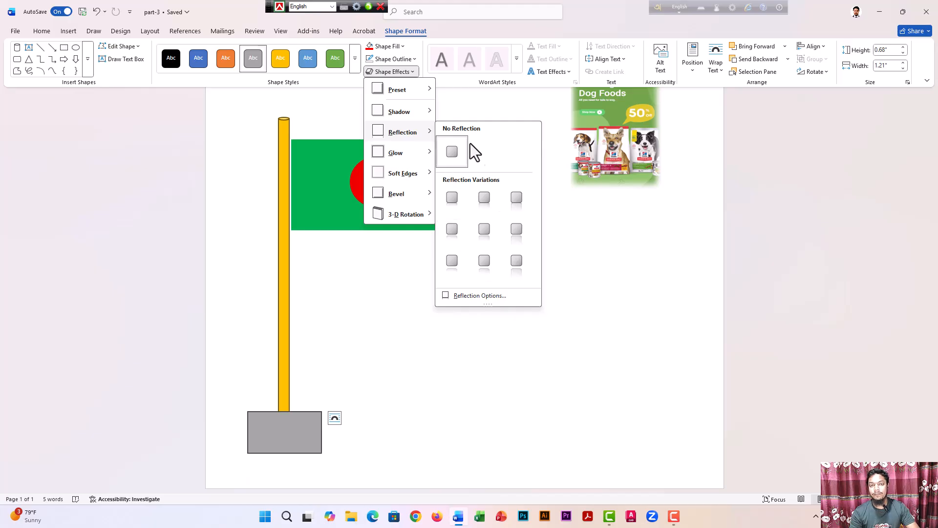
{"action": "left_click", "coordinate": [461, 103]}
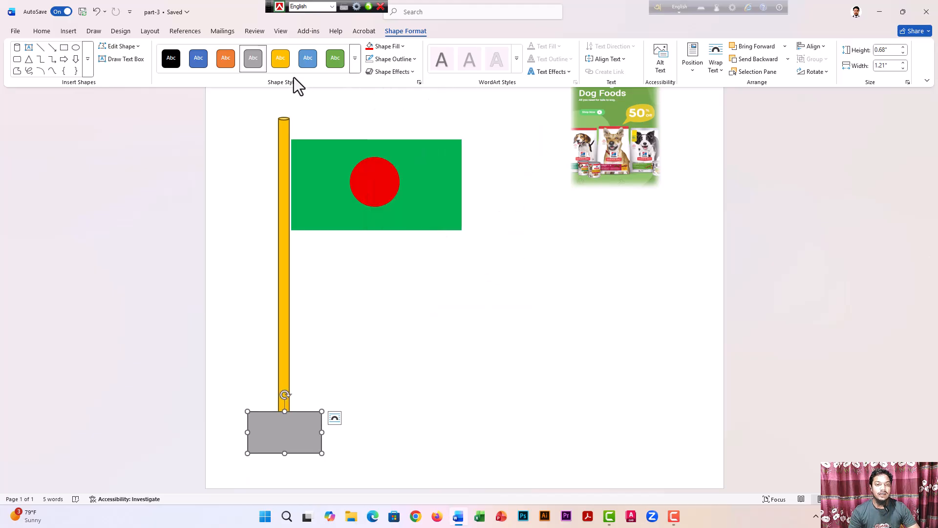
Step: Examine the theme styles and presets available for the green flag rectangle without applying one
{"action": "left_click", "coordinate": [328, 188]}
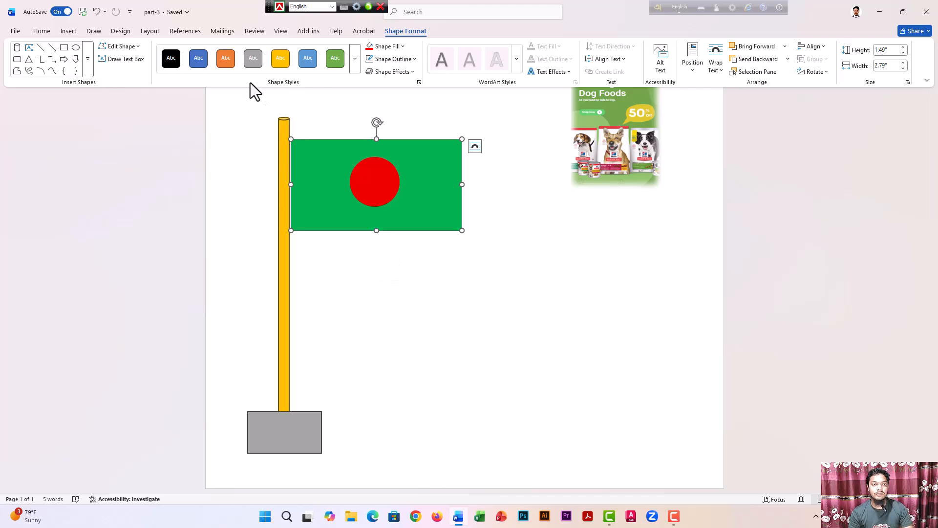
{"action": "left_click", "coordinate": [354, 66]}
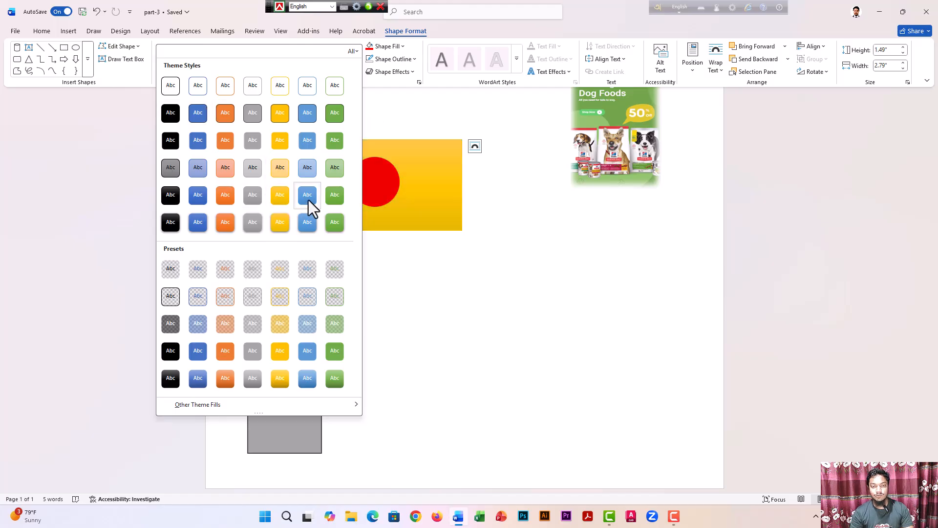
{"action": "left_click", "coordinate": [562, 318]}
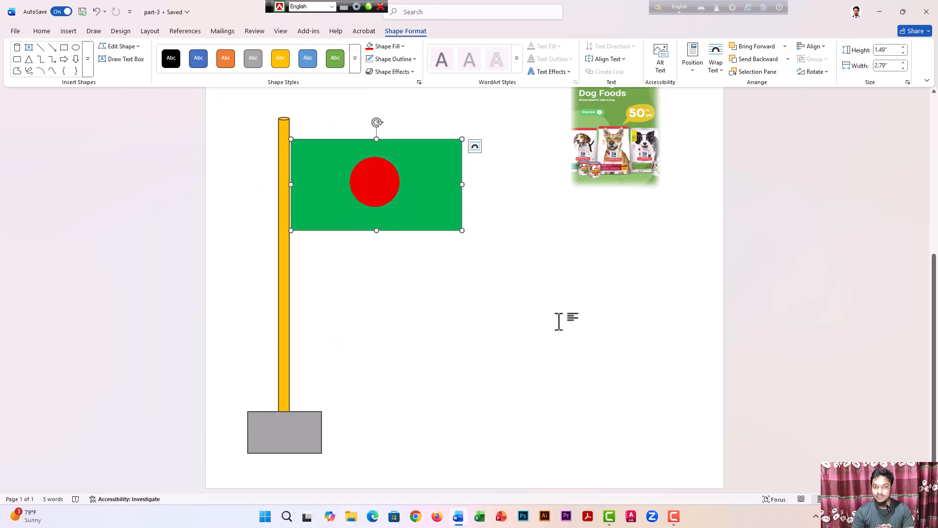
{"action": "left_click", "coordinate": [546, 301]}
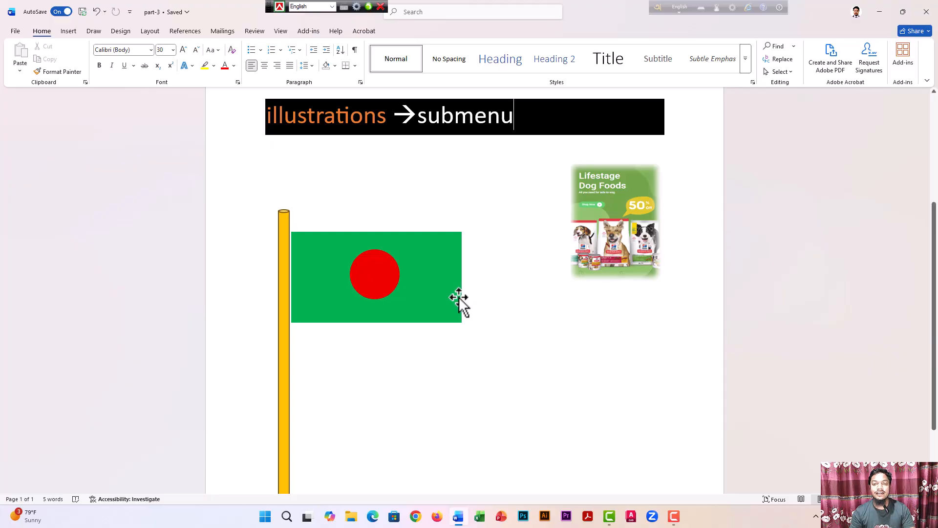
{"action": "scroll", "coordinate": [459, 297], "scroll_direction": "down", "scroll_amount": 2}
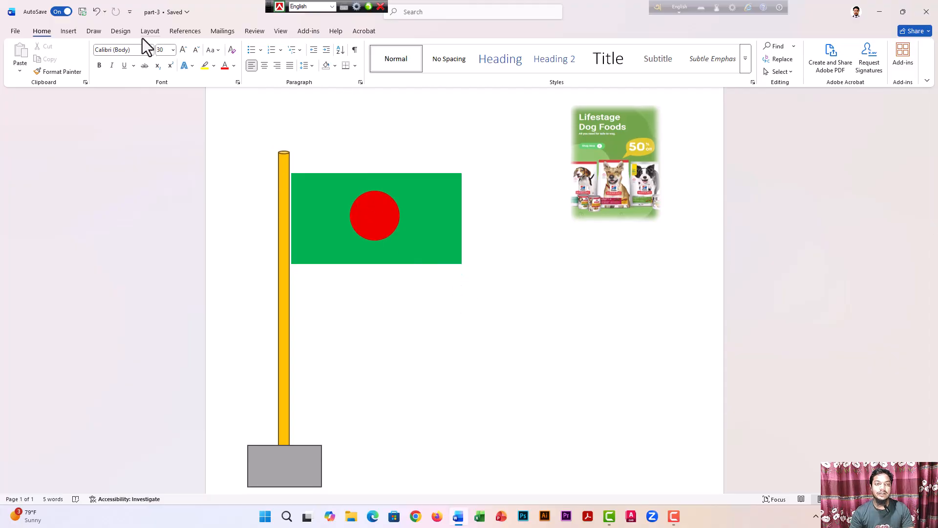
{"action": "left_click", "coordinate": [299, 179]}
{"action": "left_click", "coordinate": [392, 31]}
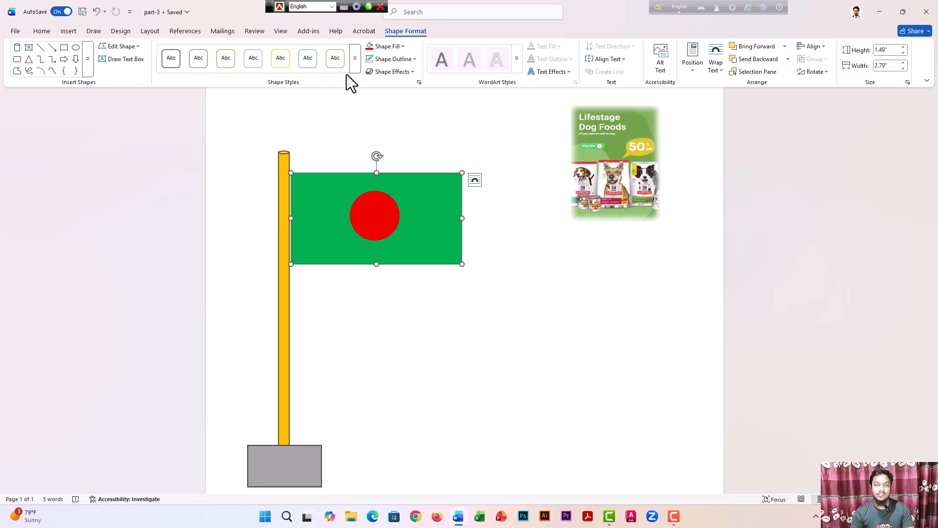
{"action": "left_click", "coordinate": [355, 58]}
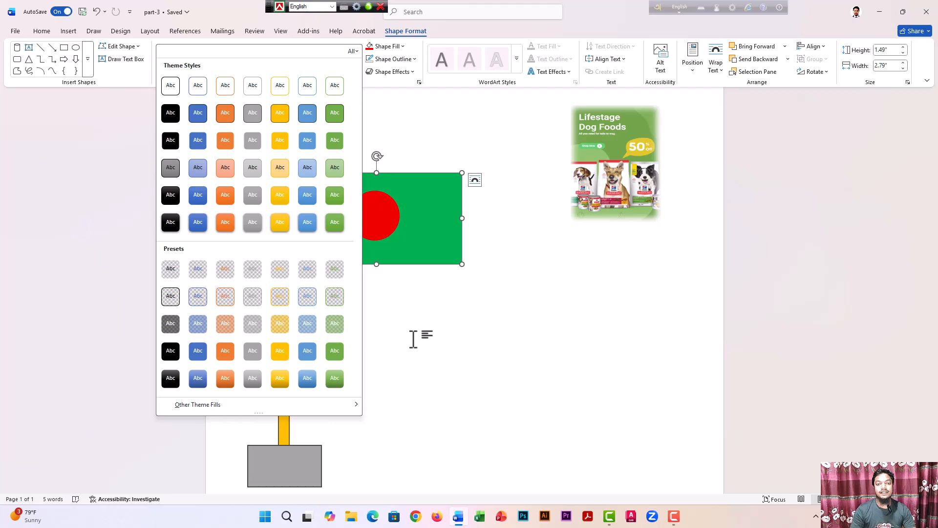
{"action": "key", "text": "Escape"}
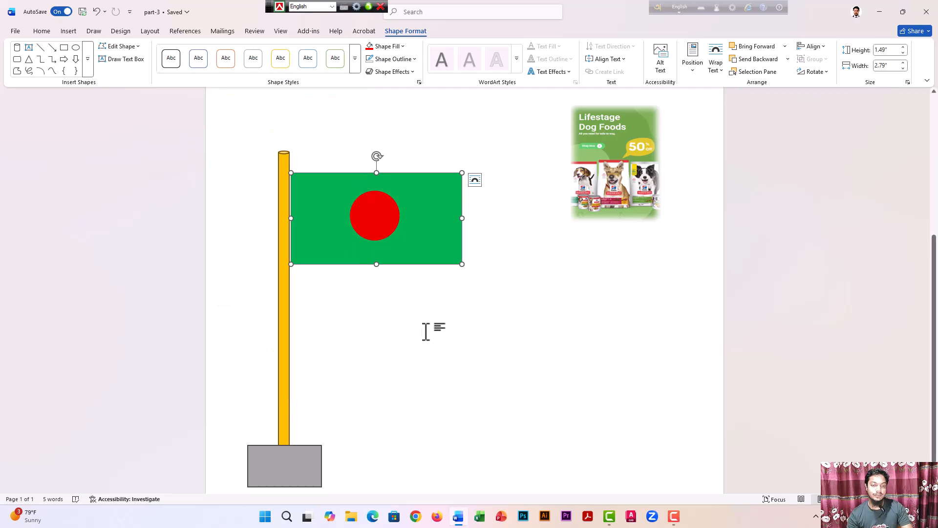
{"action": "left_click", "coordinate": [422, 331]}
{"action": "scroll", "coordinate": [421, 331], "scroll_direction": "down", "scroll_amount": 1}
{"action": "left_click", "coordinate": [438, 225]}
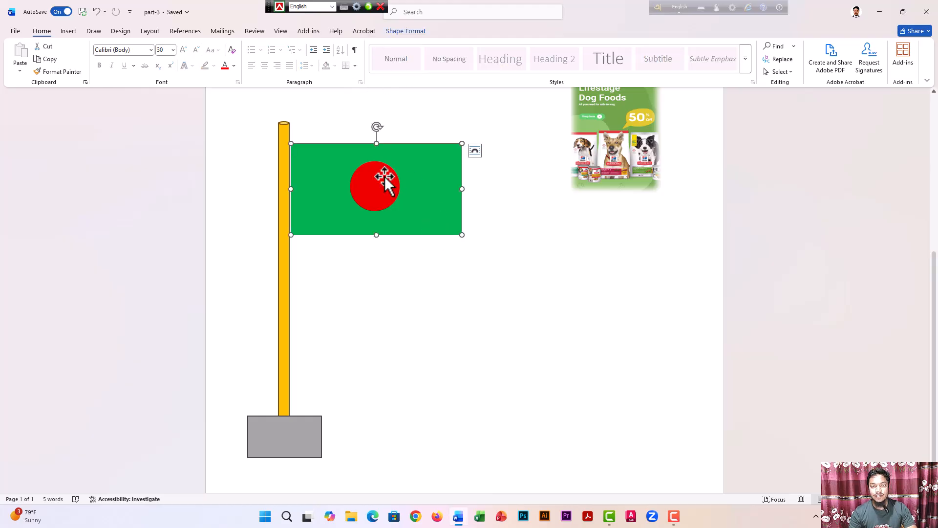
{"action": "left_click", "coordinate": [285, 432]}
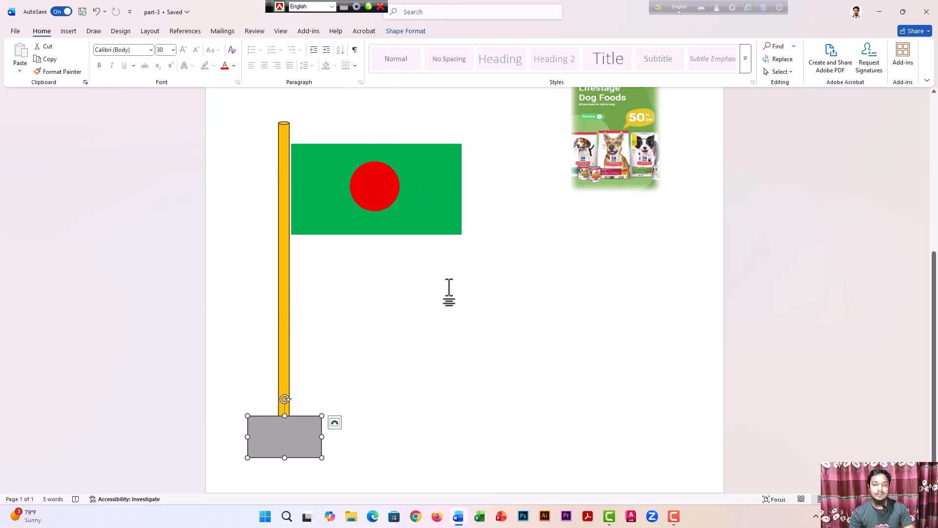
{"action": "left_click", "coordinate": [423, 218]}
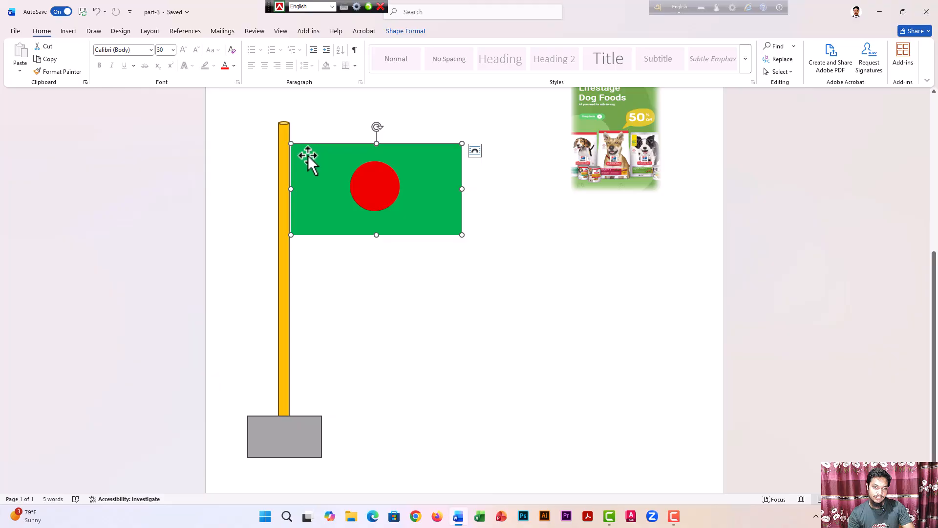
{"action": "left_click", "coordinate": [388, 186]}
{"action": "left_click", "coordinate": [430, 216]}
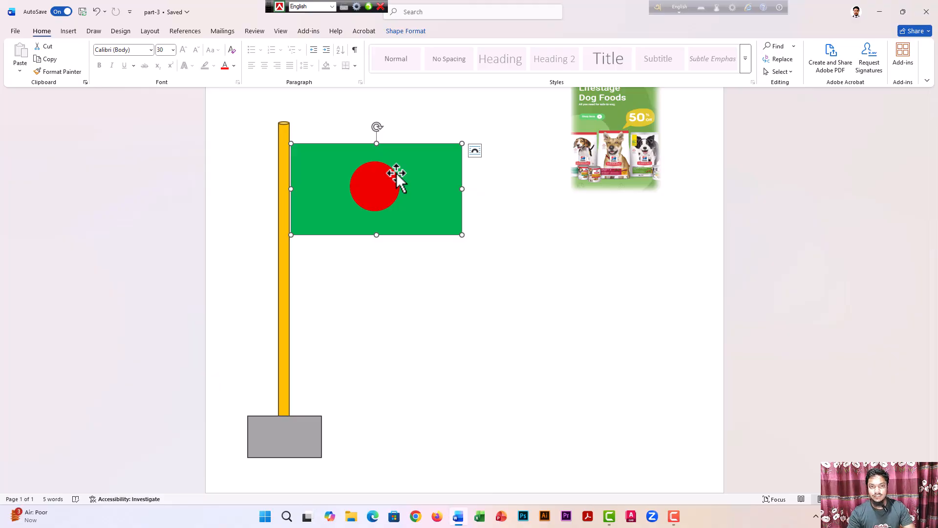
{"action": "left_click", "coordinate": [398, 30]}
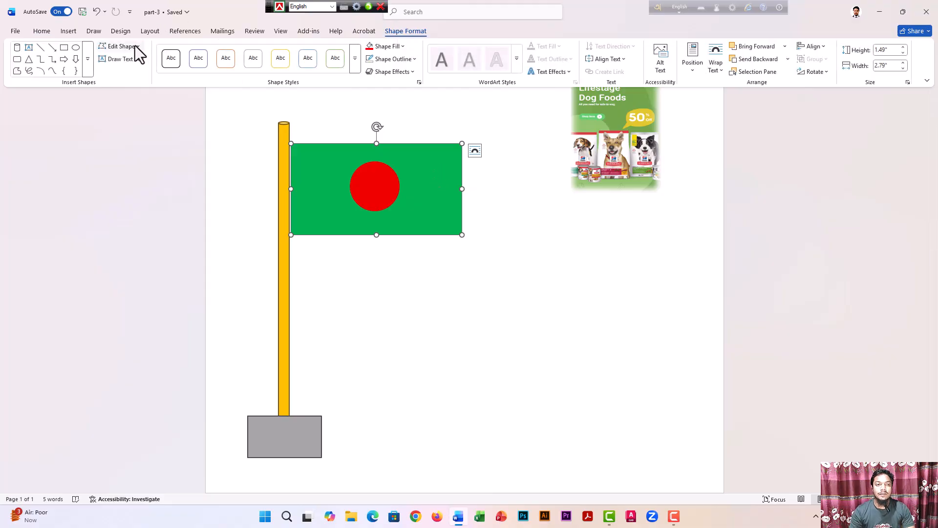
{"action": "left_click", "coordinate": [411, 310]}
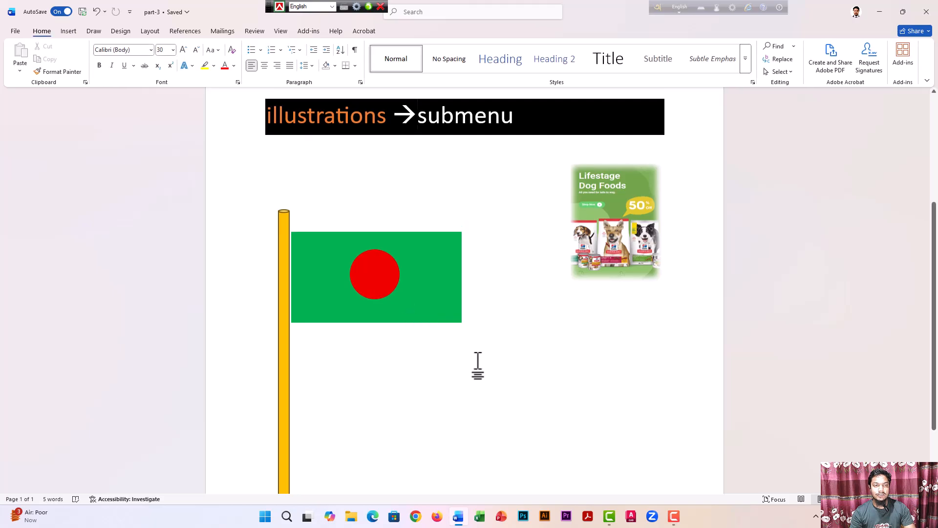
Step: Draw a rounded rectangle about 2.68" wide and 1.25" high in the empty area to the lower right of the flag
{"action": "scroll", "coordinate": [476, 360], "scroll_direction": "down", "scroll_amount": 2}
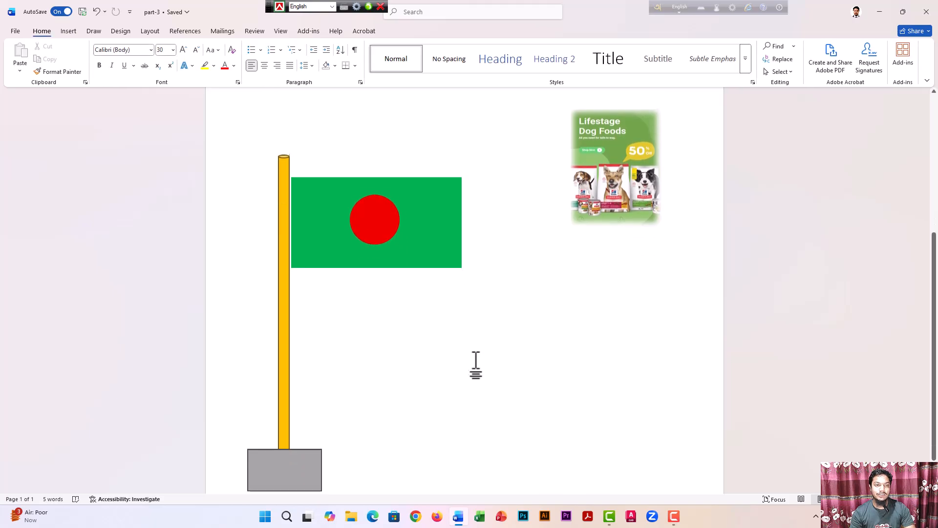
{"action": "left_click", "coordinate": [69, 32]}
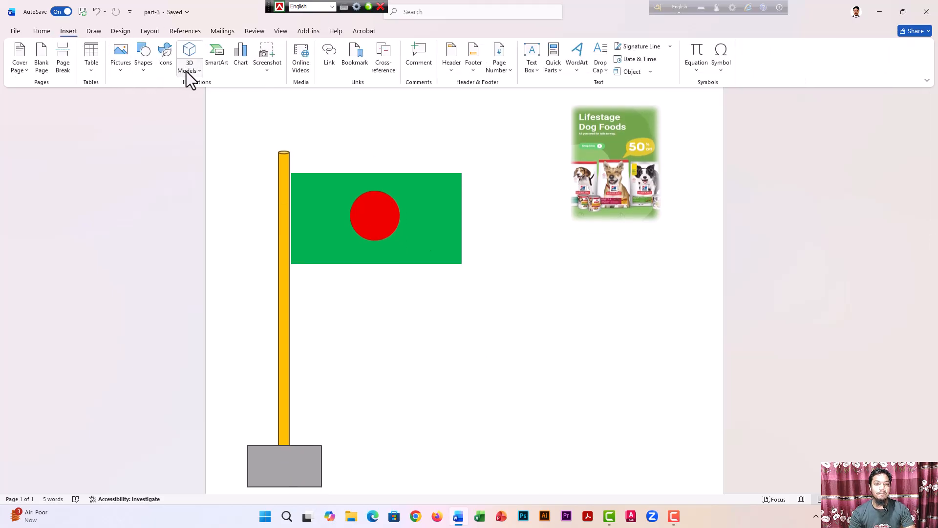
{"action": "left_click", "coordinate": [142, 72]}
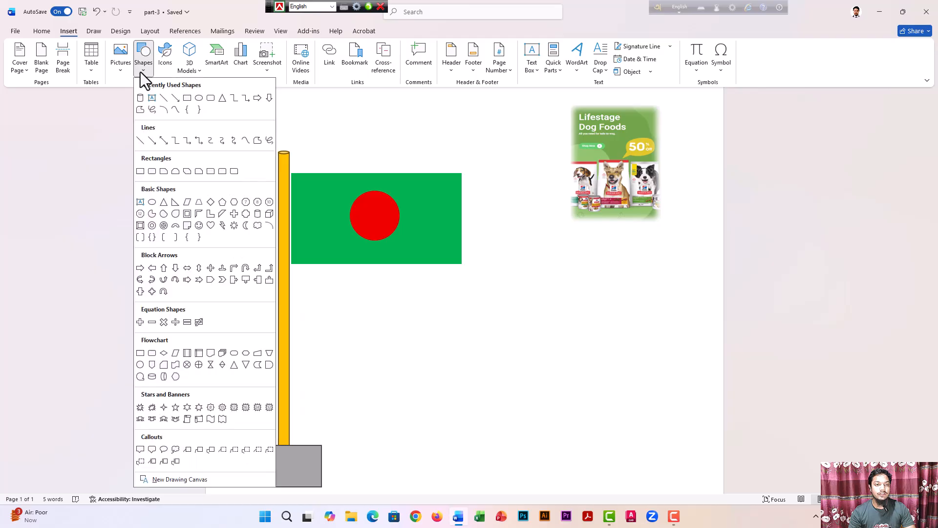
{"action": "left_click", "coordinate": [217, 98]}
{"action": "left_click_drag", "start_coordinate": [426, 321], "coordinate": [590, 396]}
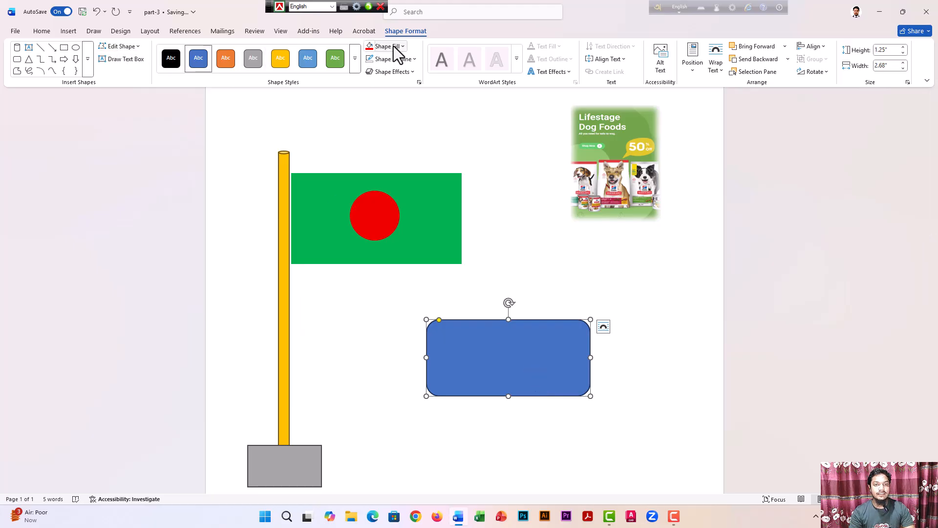
Step: Edit the rounded rectangle's points, raising its top into a peak, stretching its right side into two tips and notching its left side inward
{"action": "left_click", "coordinate": [136, 49]}
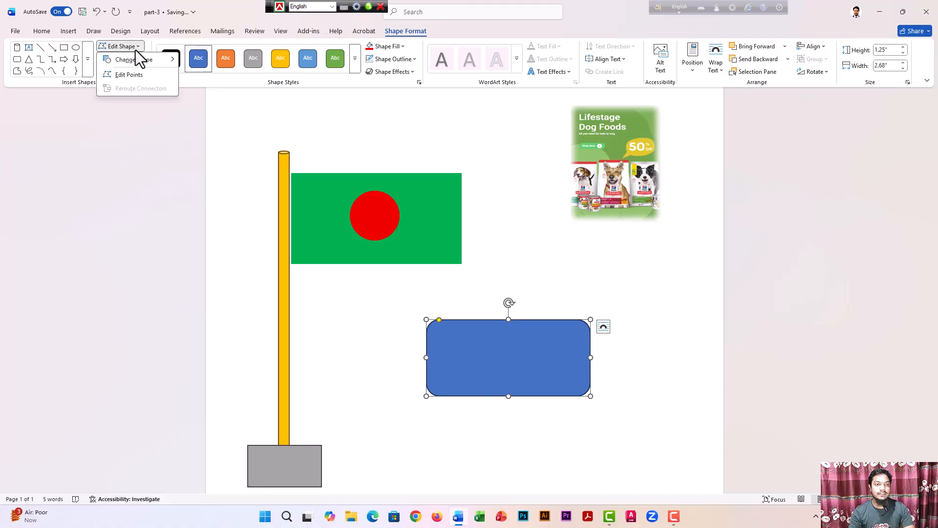
{"action": "left_click", "coordinate": [130, 75]}
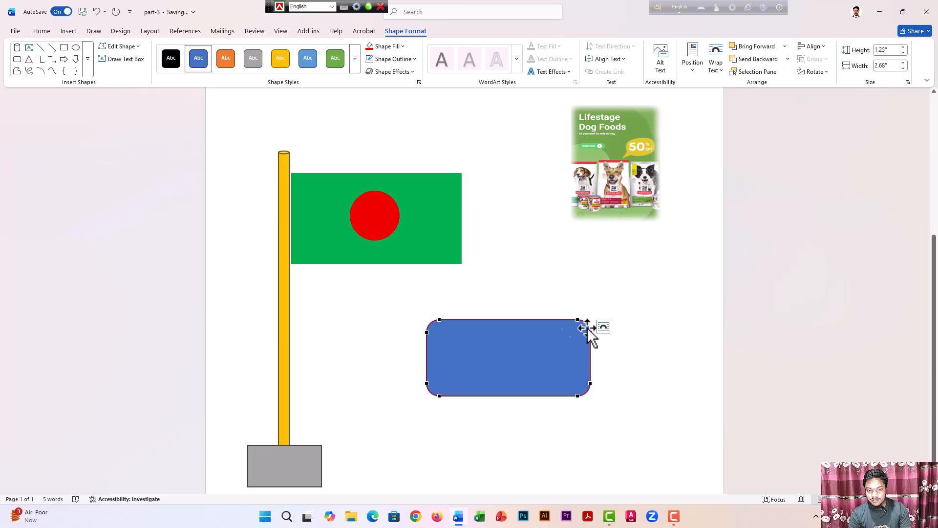
{"action": "left_click_drag", "start_coordinate": [440, 320], "coordinate": [508, 272]}
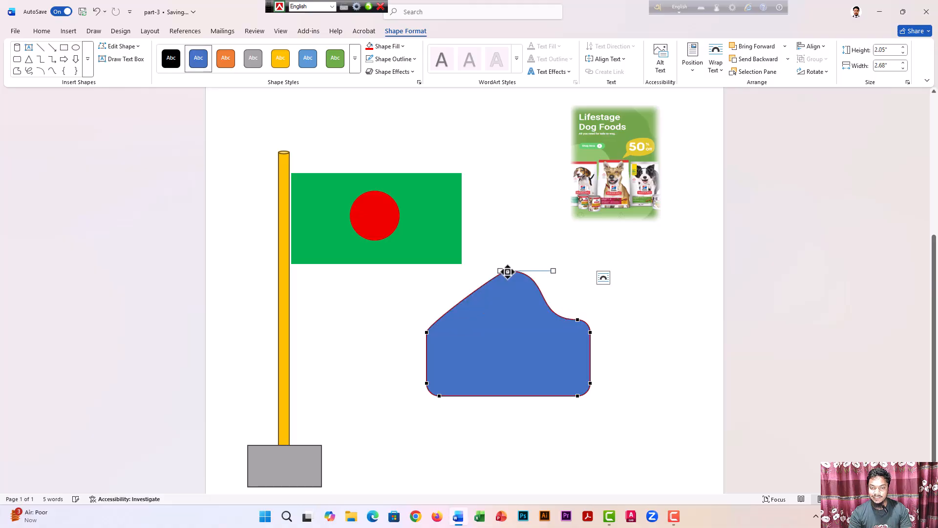
{"action": "left_click_drag", "start_coordinate": [591, 331], "coordinate": [650, 333]}
{"action": "left_click_drag", "start_coordinate": [597, 383], "coordinate": [561, 331]}
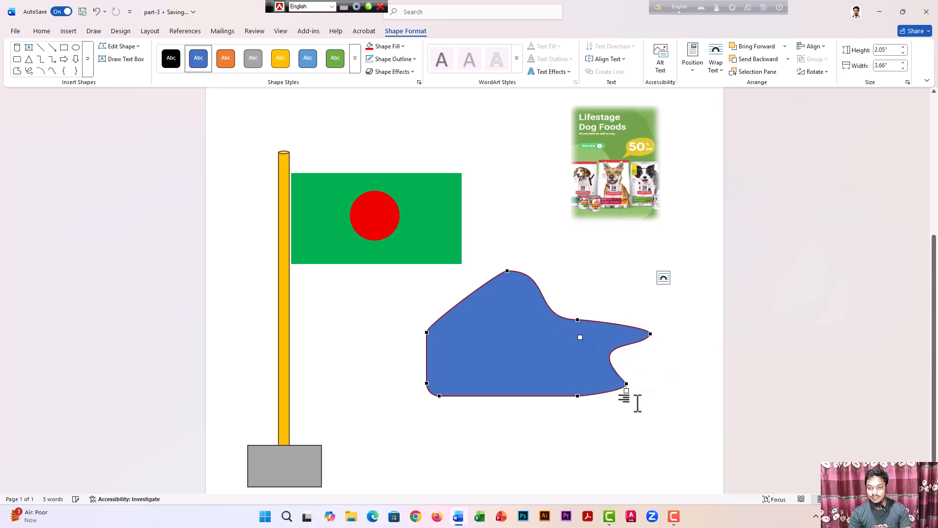
{"action": "left_click_drag", "start_coordinate": [626, 390], "coordinate": [659, 387]}
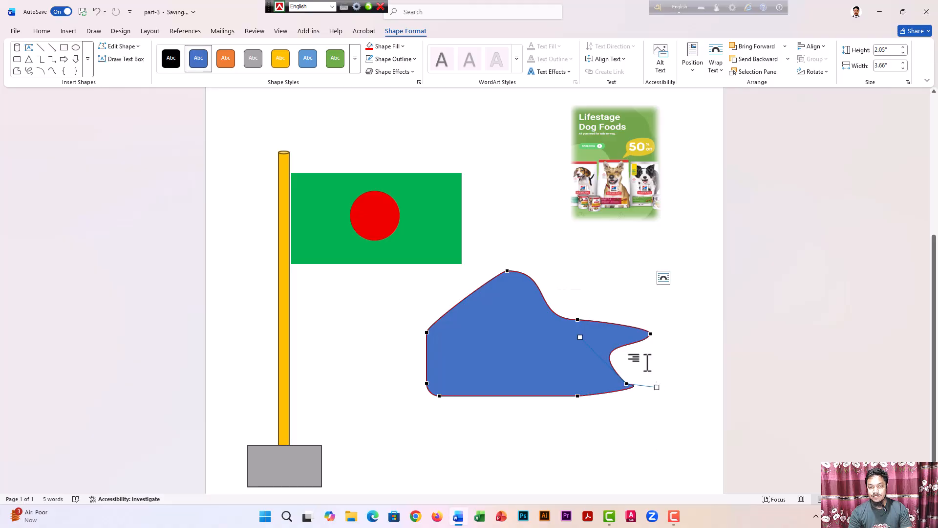
{"action": "mouse_move", "coordinate": [427, 333]}
{"action": "left_mouse_down"}
{"action": "mouse_move", "coordinate": [485, 354]}
{"action": "mouse_move", "coordinate": [442, 323]}
{"action": "left_mouse_up"}
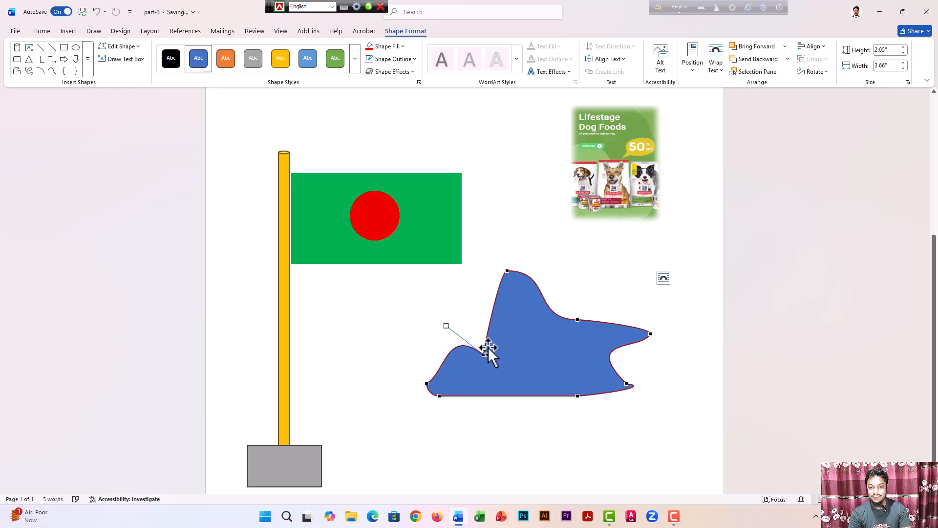
{"action": "left_click_drag", "start_coordinate": [484, 346], "coordinate": [523, 339]}
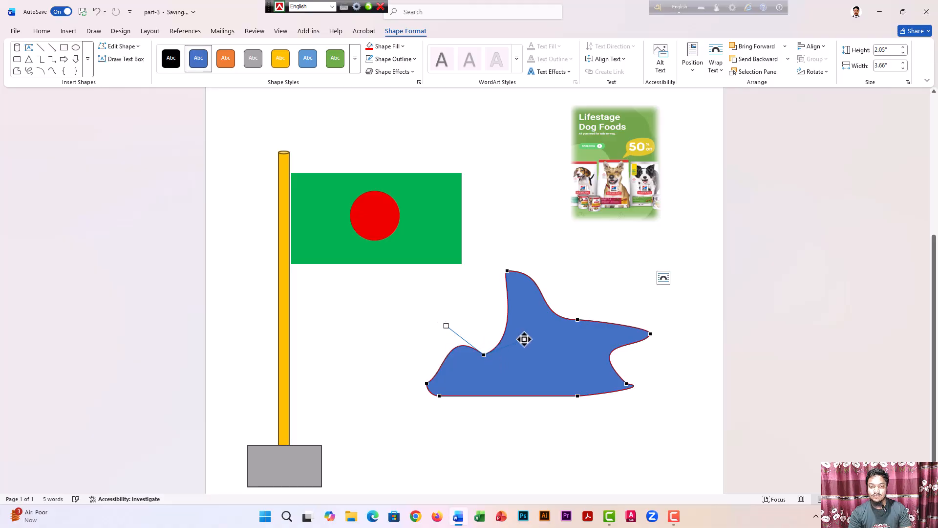
{"action": "left_click", "coordinate": [599, 428]}
Step: Move the reshaped blue figure slightly up and to the left on the page
{"action": "scroll", "coordinate": [597, 430], "scroll_direction": "up", "scroll_amount": 1}
{"action": "left_click", "coordinate": [557, 418]}
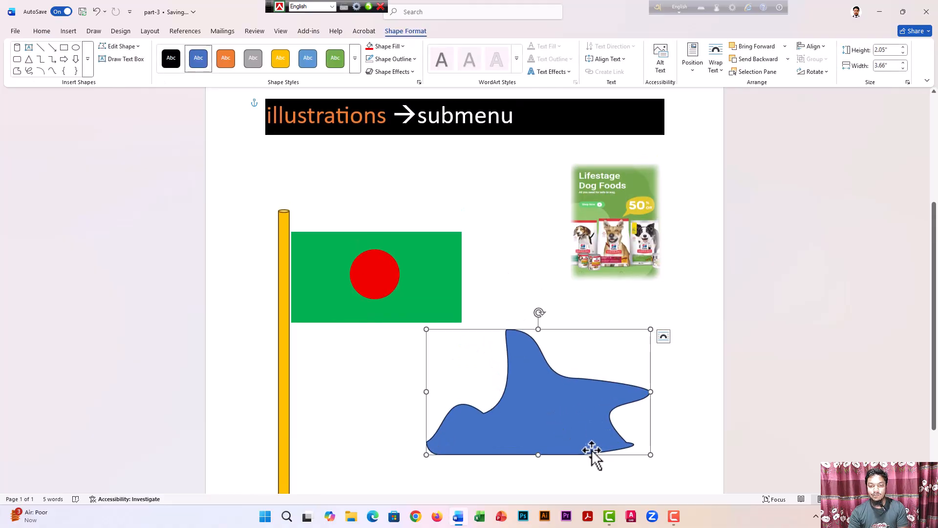
{"action": "left_click_drag", "start_coordinate": [565, 432], "coordinate": [552, 409]}
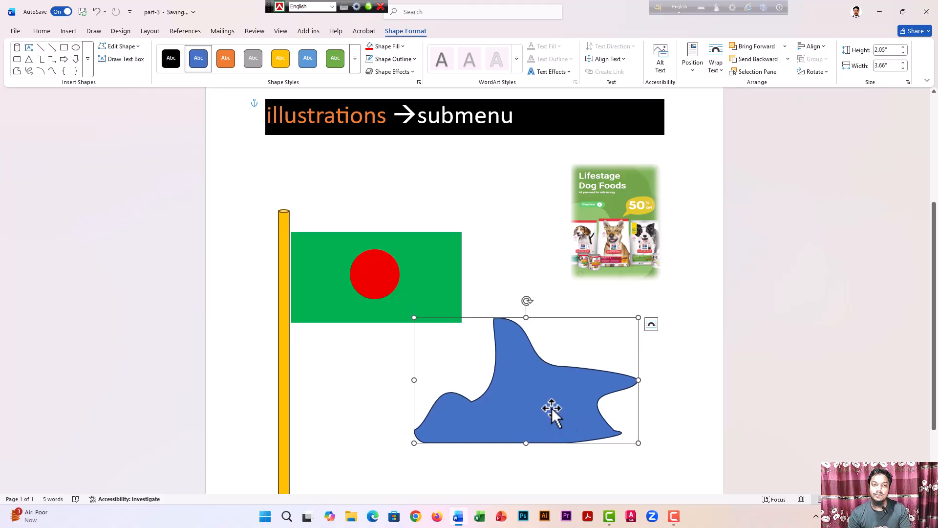
{"action": "left_click", "coordinate": [138, 47]}
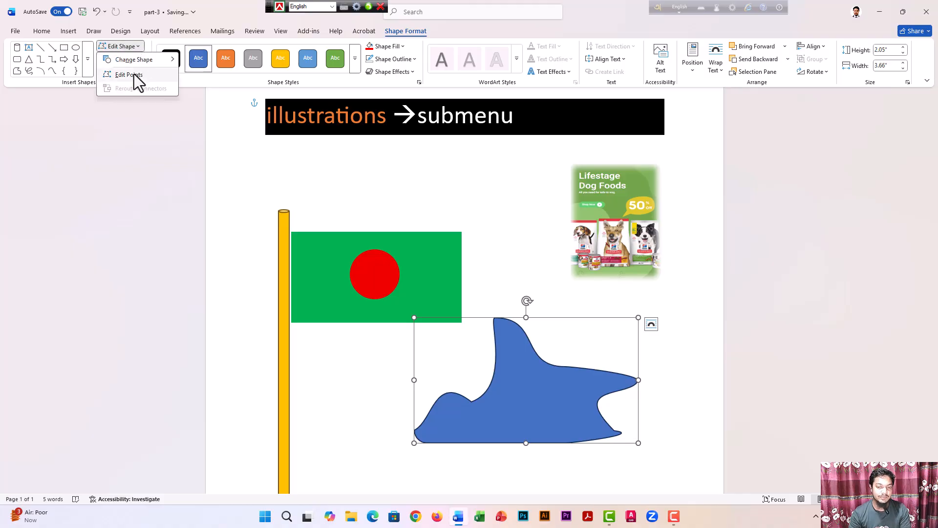
{"action": "left_click", "coordinate": [511, 234]}
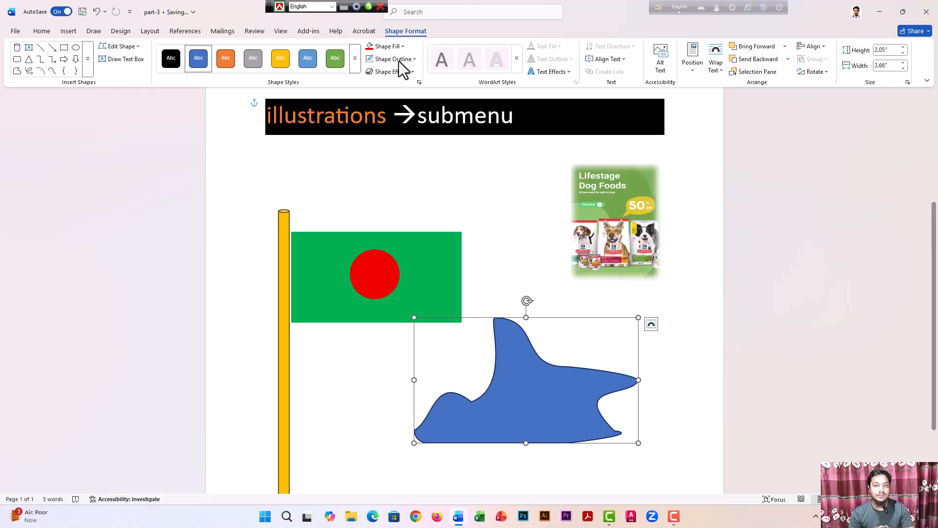
Step: Add a page break after the drawing and insert an Upward Arrow SmartArt graphic from the Process category on the new page
{"action": "left_click", "coordinate": [69, 31]}
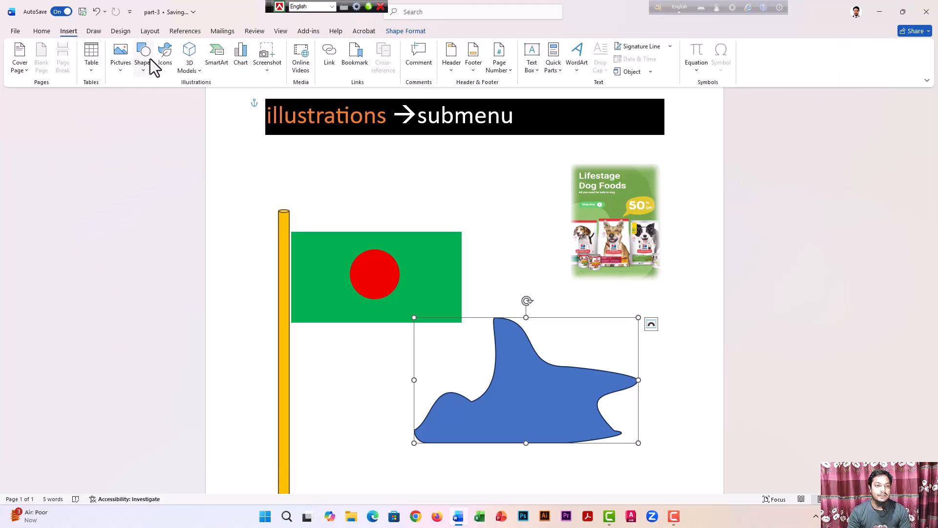
{"action": "key", "text": "ctrl+Return"}
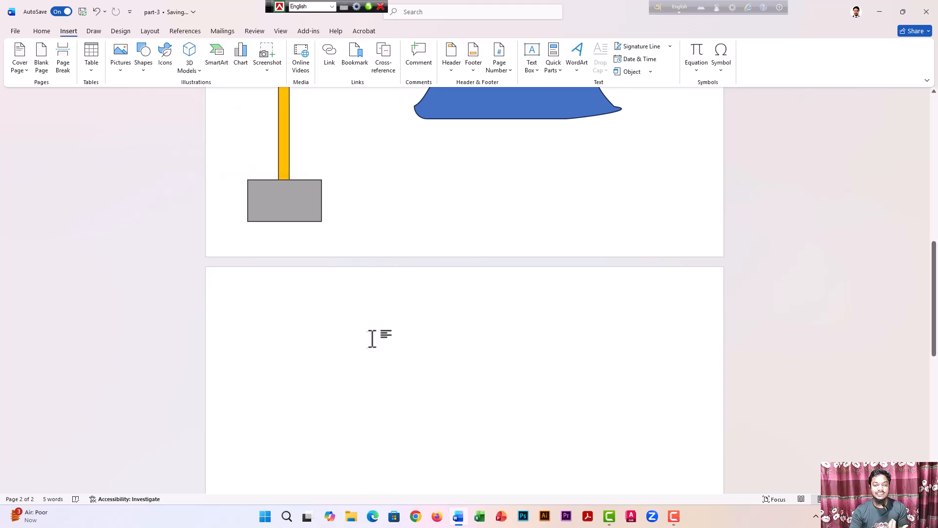
{"action": "left_click", "coordinate": [216, 63]}
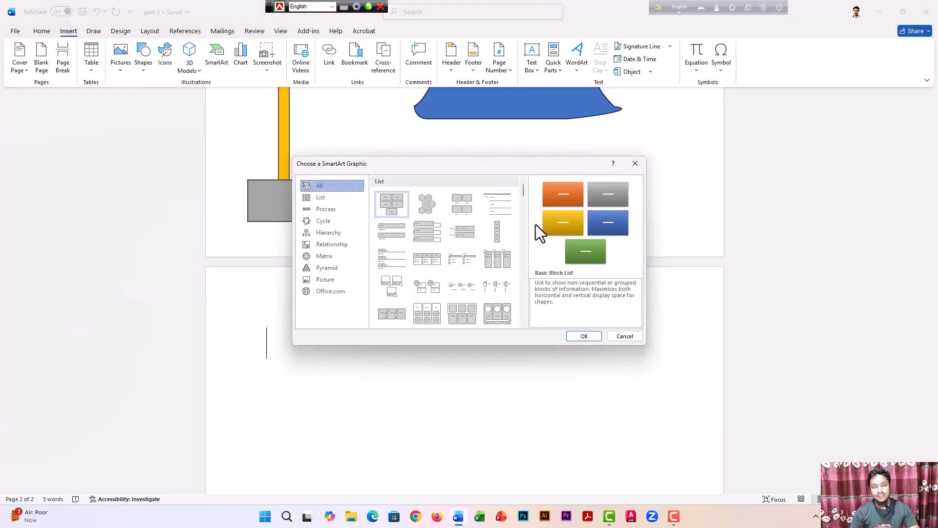
{"action": "scroll", "coordinate": [459, 246], "scroll_direction": "down", "scroll_amount": 10}
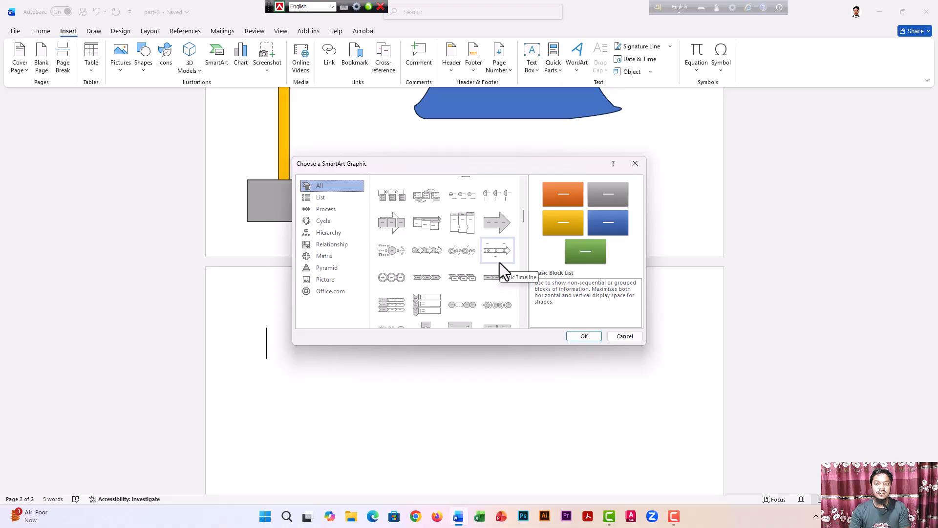
{"action": "scroll", "coordinate": [425, 293], "scroll_direction": "down", "scroll_amount": 5}
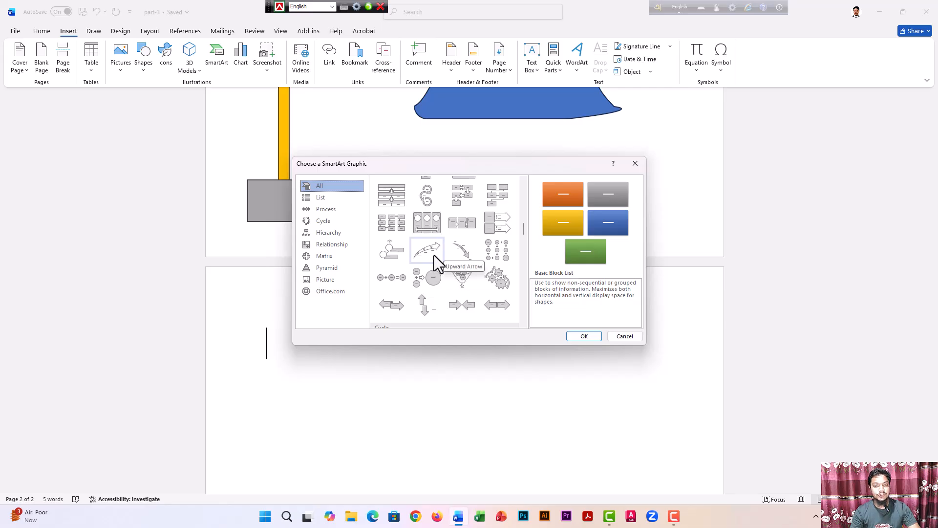
{"action": "scroll", "coordinate": [433, 255], "scroll_direction": "down", "scroll_amount": 2}
{"action": "scroll", "coordinate": [435, 247], "scroll_direction": "up", "scroll_amount": 2}
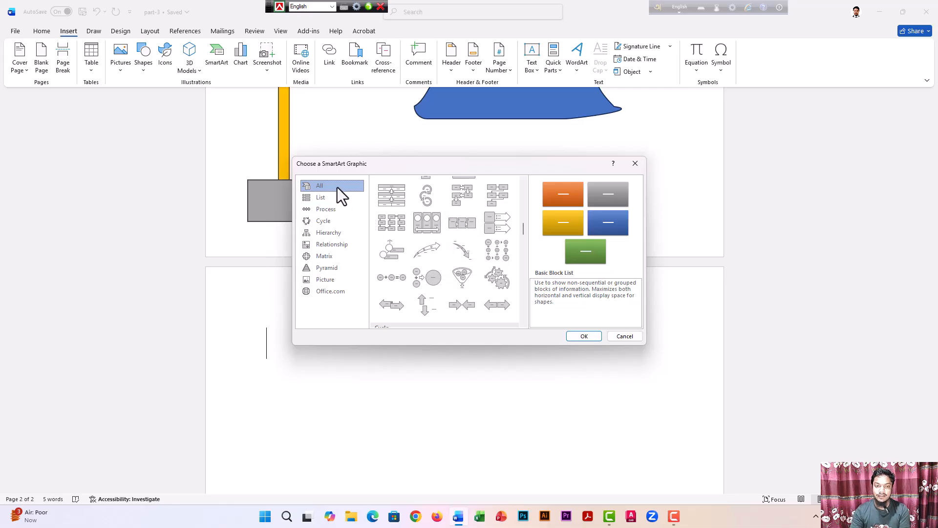
{"action": "left_click", "coordinate": [334, 210]}
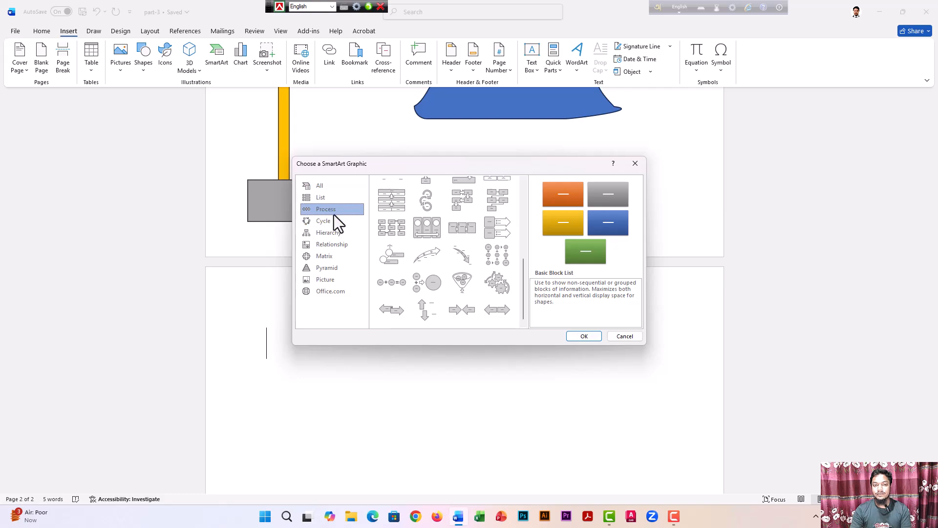
{"action": "left_click", "coordinate": [431, 260]}
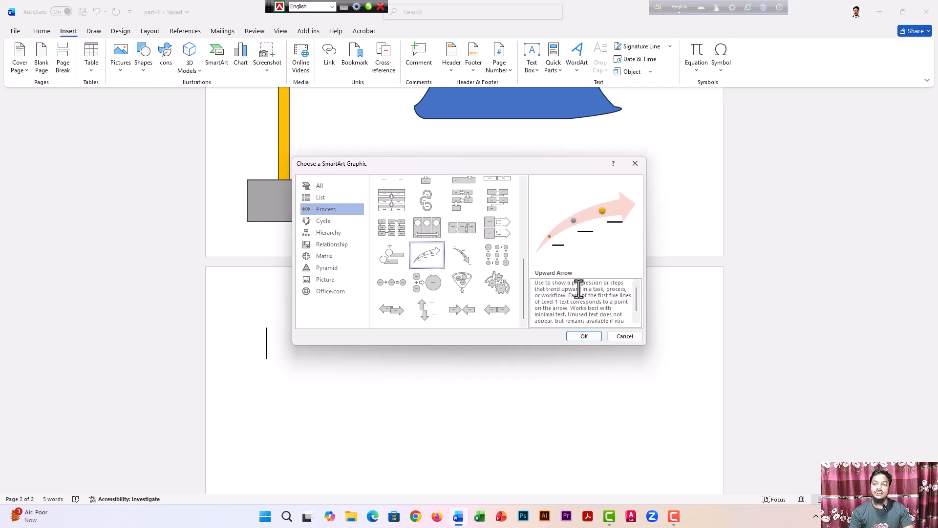
{"action": "left_click", "coordinate": [583, 336]}
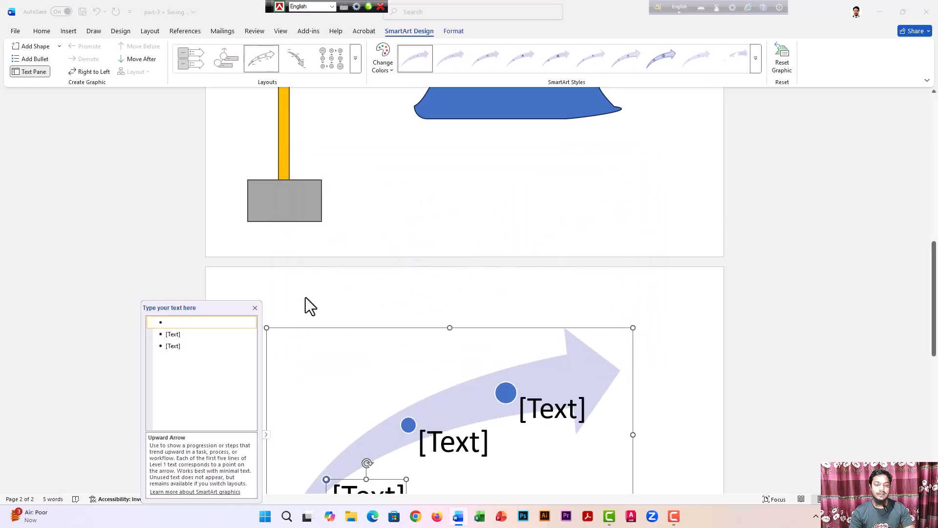
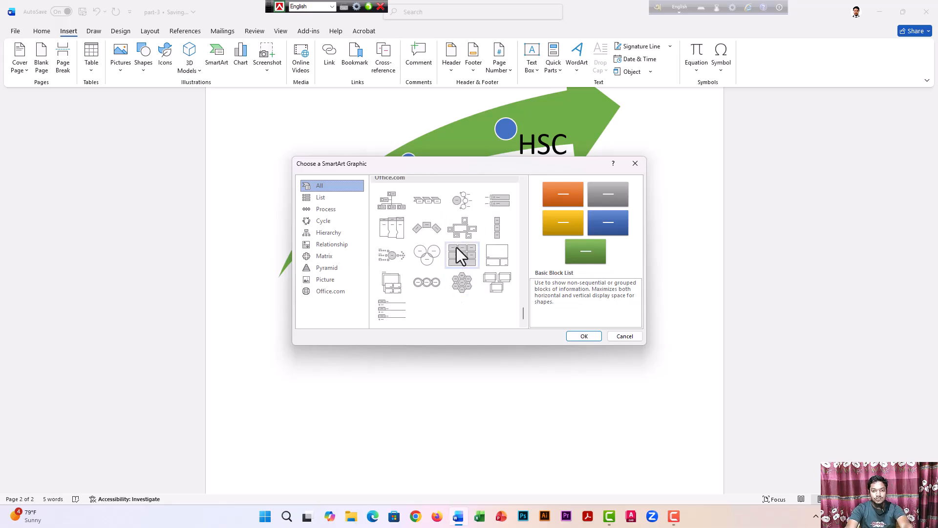
Step: Look through the SmartArt categories and insert a Basic Pyramid graphic below the green arrow graphic
{"action": "left_click", "coordinate": [330, 198]}
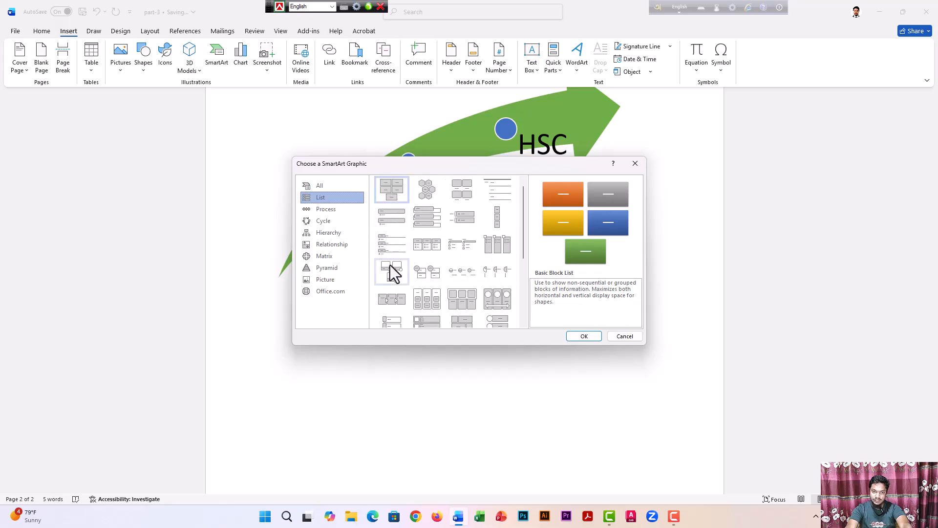
{"action": "left_click", "coordinate": [324, 210]}
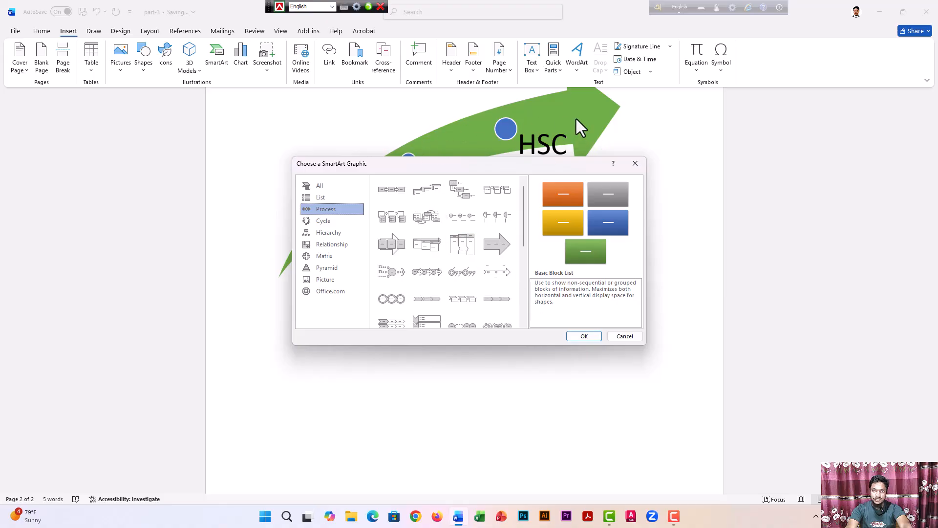
{"action": "left_click", "coordinate": [332, 223]}
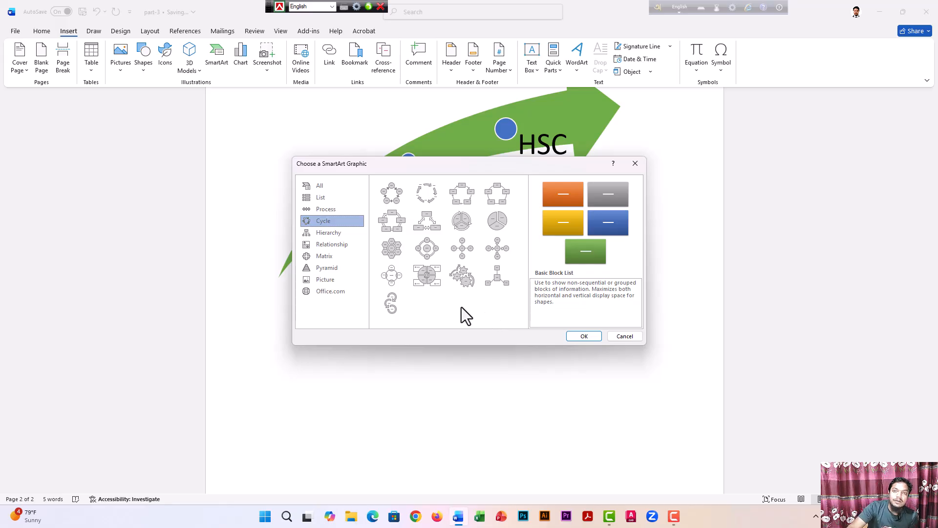
{"action": "left_click", "coordinate": [341, 235]}
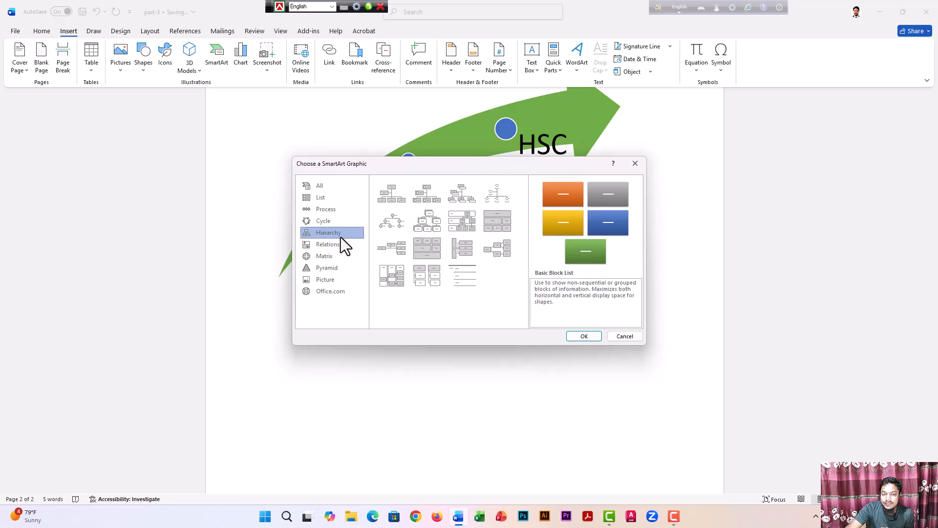
{"action": "left_click", "coordinate": [340, 245]}
{"action": "left_click", "coordinate": [337, 255]}
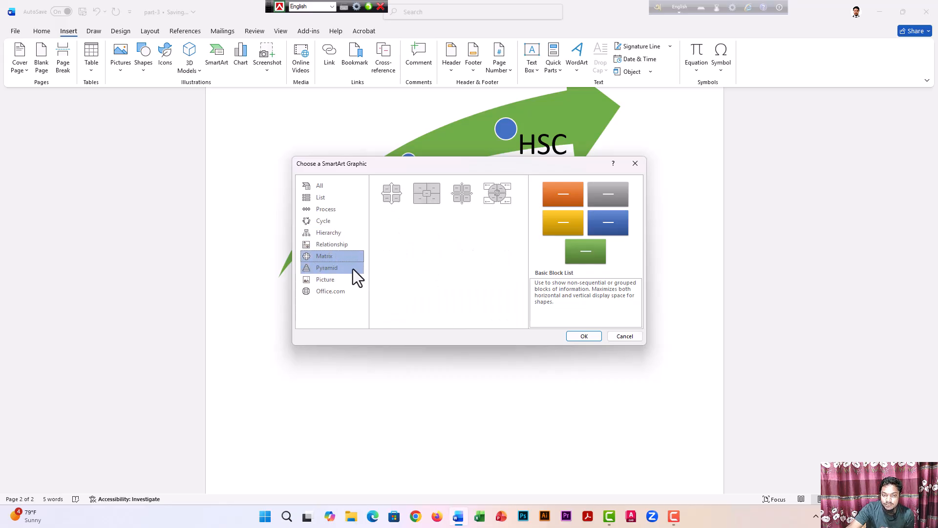
{"action": "left_click", "coordinate": [342, 267]}
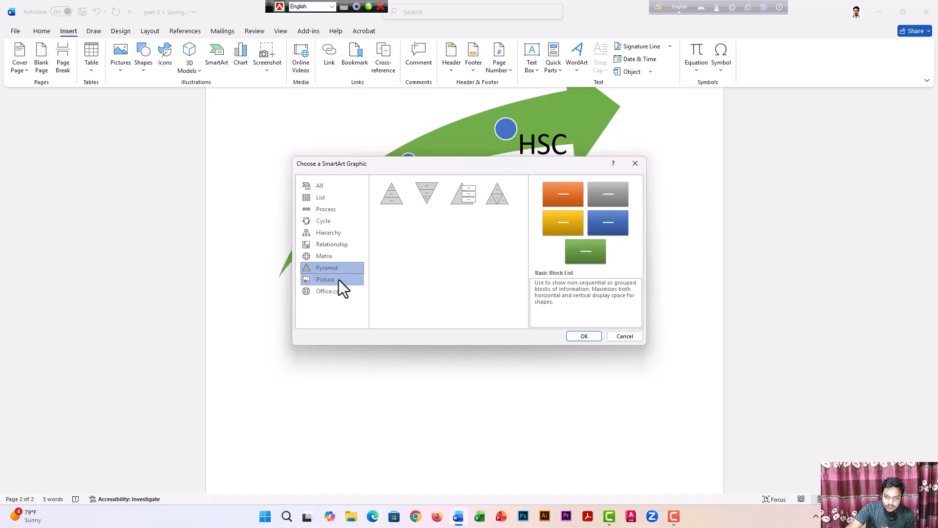
{"action": "left_click", "coordinate": [392, 201]}
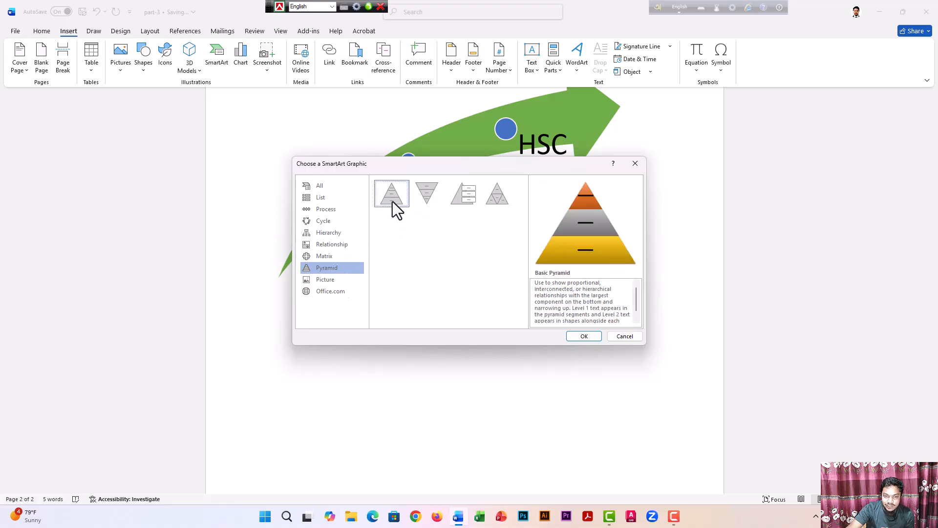
{"action": "left_click", "coordinate": [584, 338]}
{"action": "scroll", "coordinate": [567, 318], "scroll_direction": "down", "scroll_amount": 3}
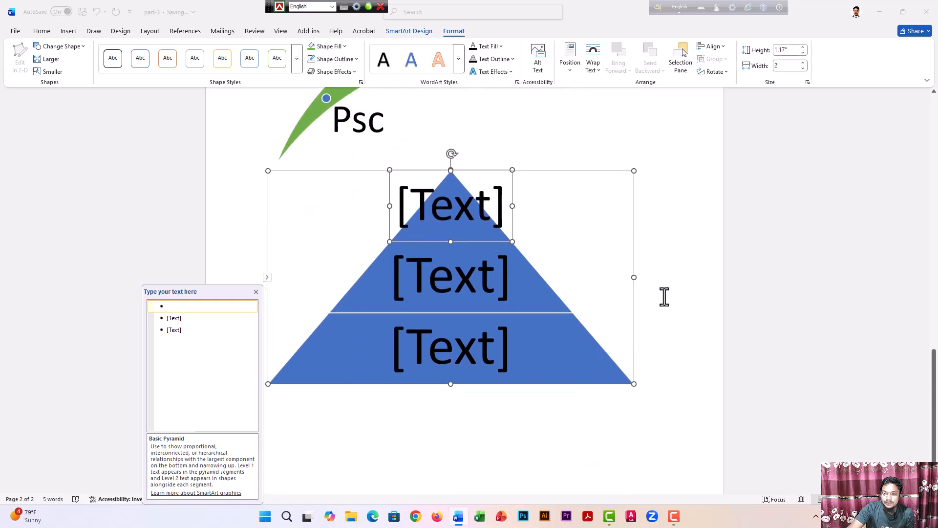
Step: Examine the pyramid's top, middle and bottom segments by selecting each one in turn
{"action": "left_click", "coordinate": [539, 307]}
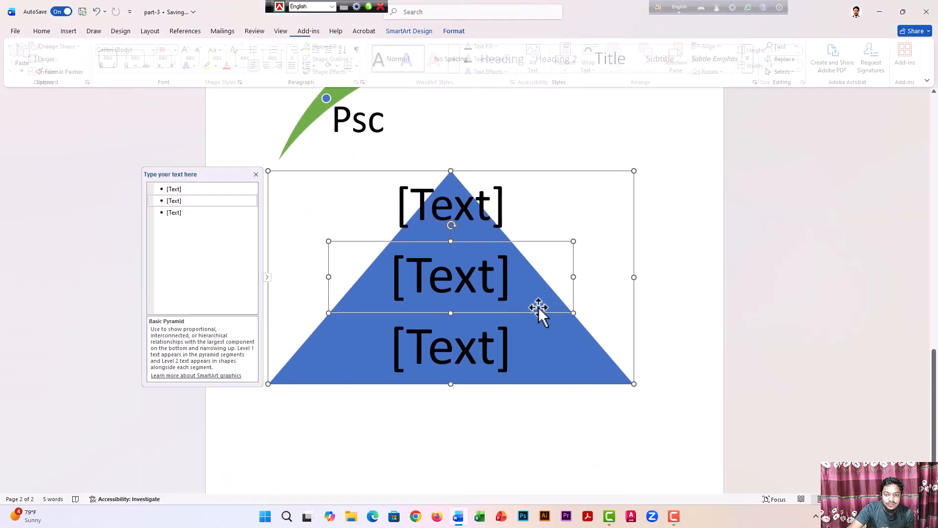
{"action": "left_click", "coordinate": [482, 337]}
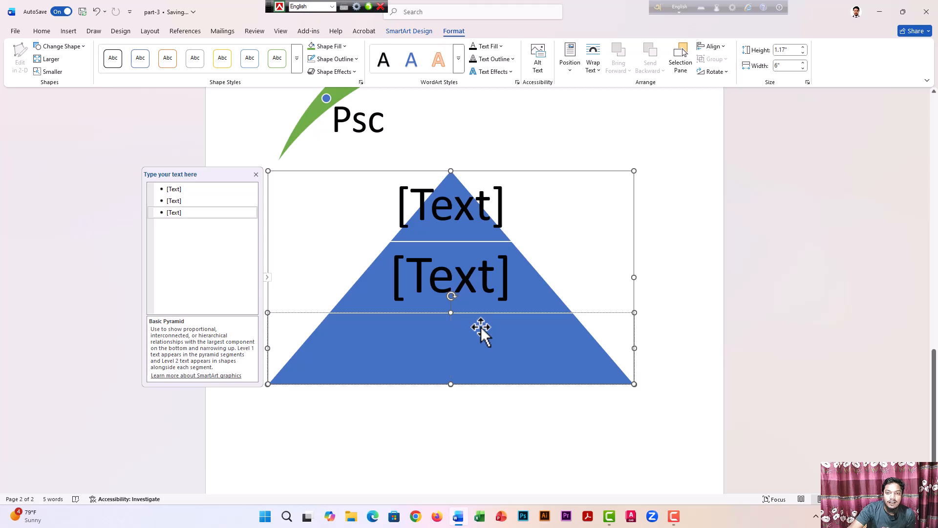
{"action": "left_click", "coordinate": [479, 282]}
{"action": "left_click", "coordinate": [489, 214]}
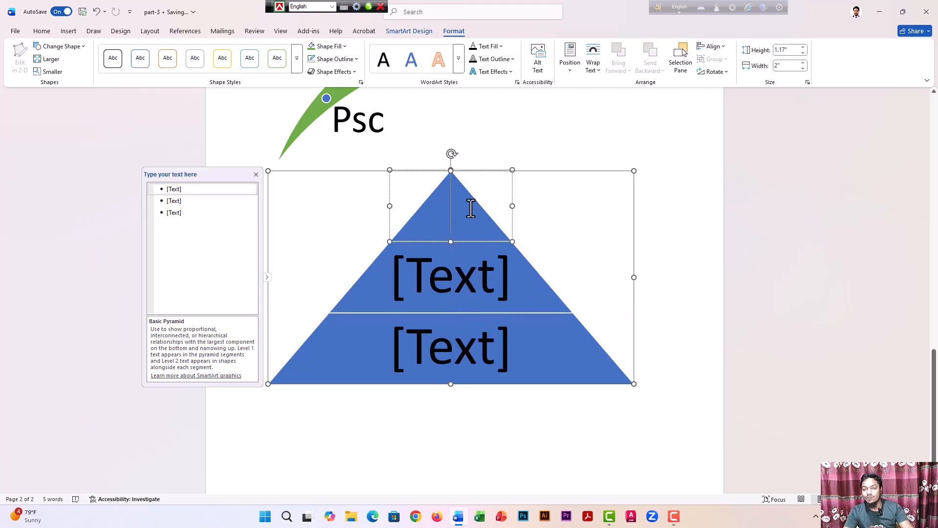
{"action": "left_click", "coordinate": [471, 288]}
{"action": "left_click", "coordinate": [480, 357]}
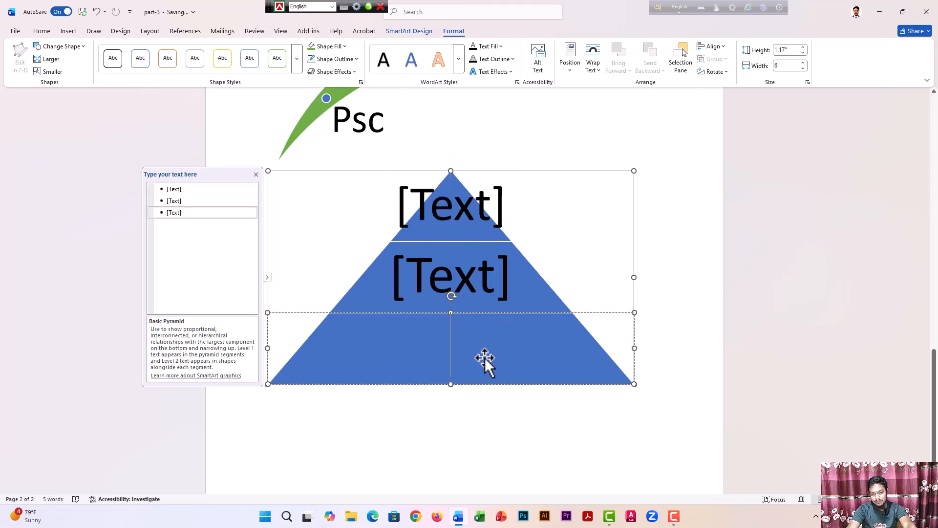
{"action": "left_click", "coordinate": [544, 272]}
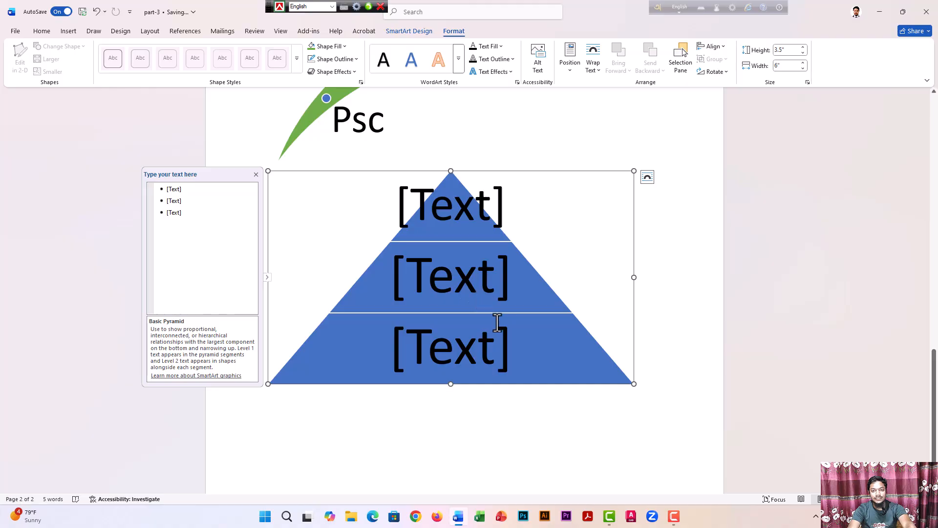
{"action": "left_click", "coordinate": [562, 346]}
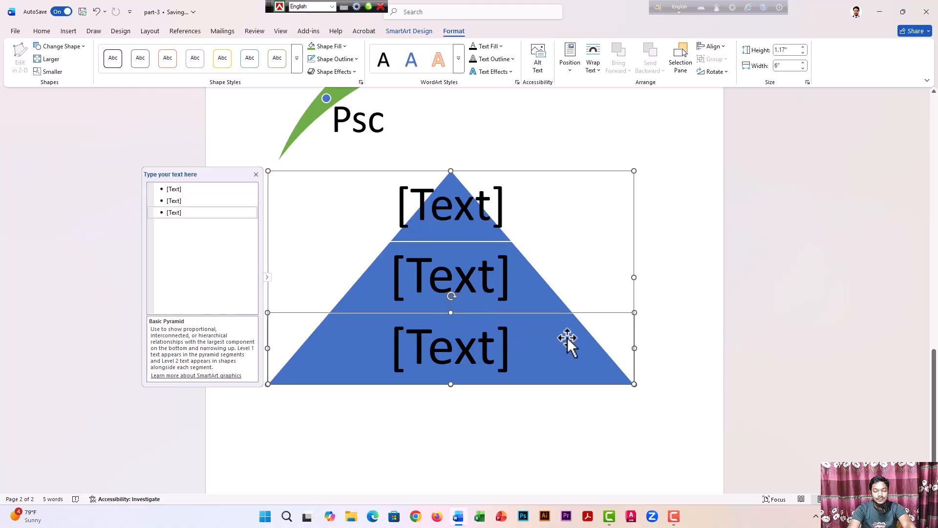
{"action": "left_click", "coordinate": [526, 277]}
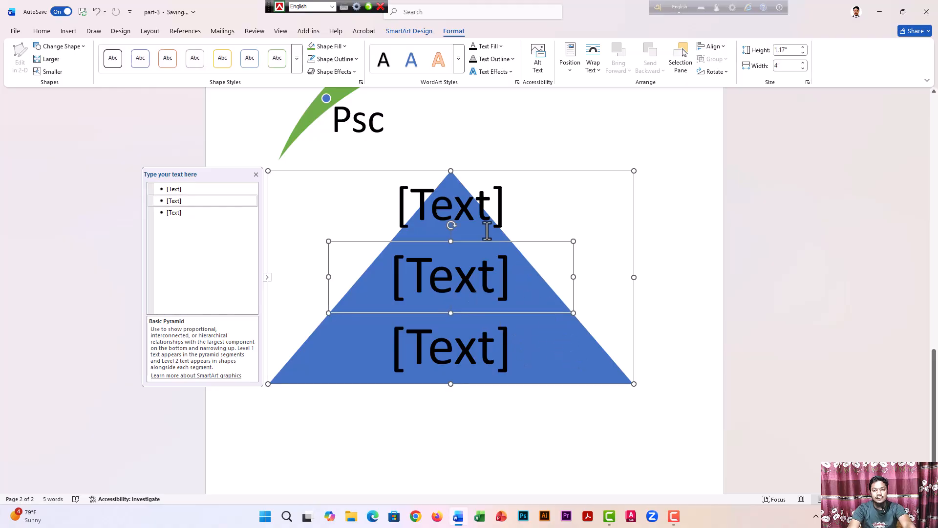
{"action": "left_click", "coordinate": [450, 193]}
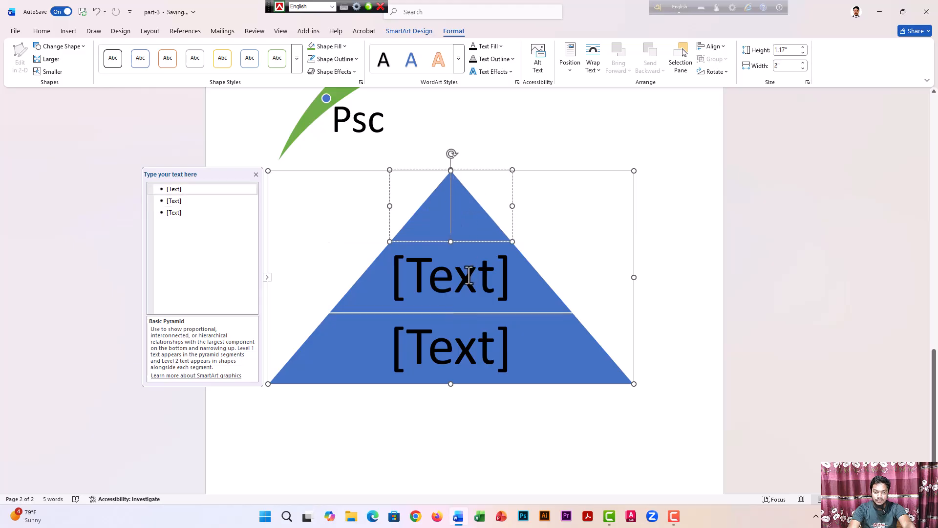
{"action": "left_click", "coordinate": [483, 308]}
{"action": "left_click", "coordinate": [482, 352]}
Step: Fill the pyramid's middle segment with orange and its bottom segment with gray
{"action": "left_click", "coordinate": [524, 278]}
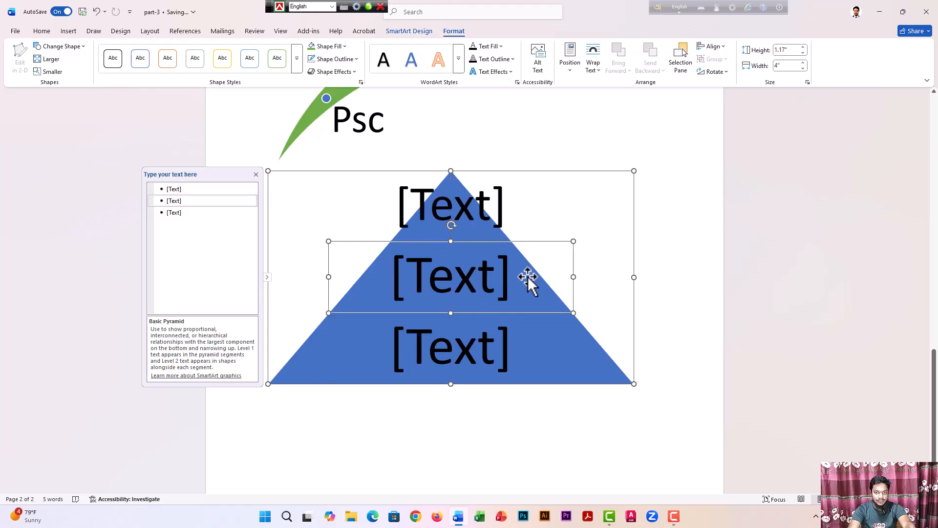
{"action": "left_click", "coordinate": [345, 46]}
{"action": "left_click", "coordinate": [382, 96]}
{"action": "left_click", "coordinate": [526, 331]}
{"action": "left_click", "coordinate": [332, 48]}
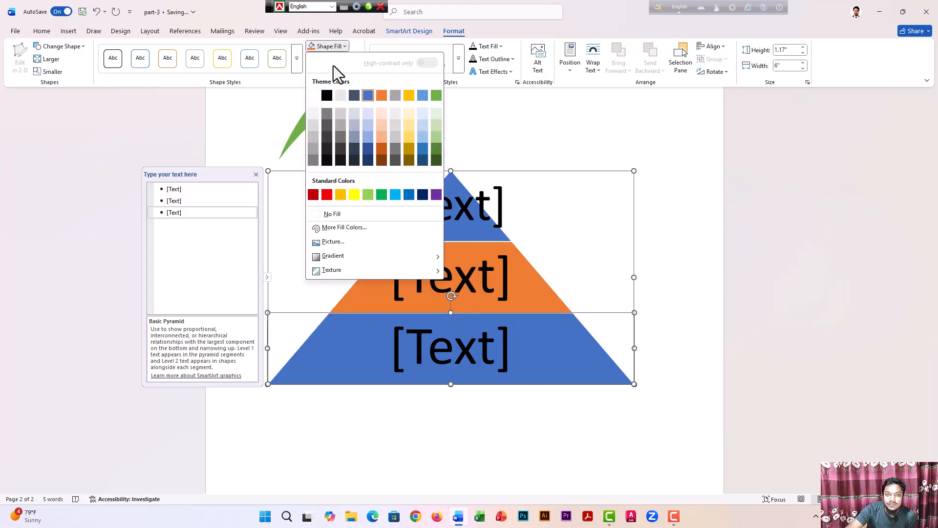
{"action": "left_click", "coordinate": [395, 96]}
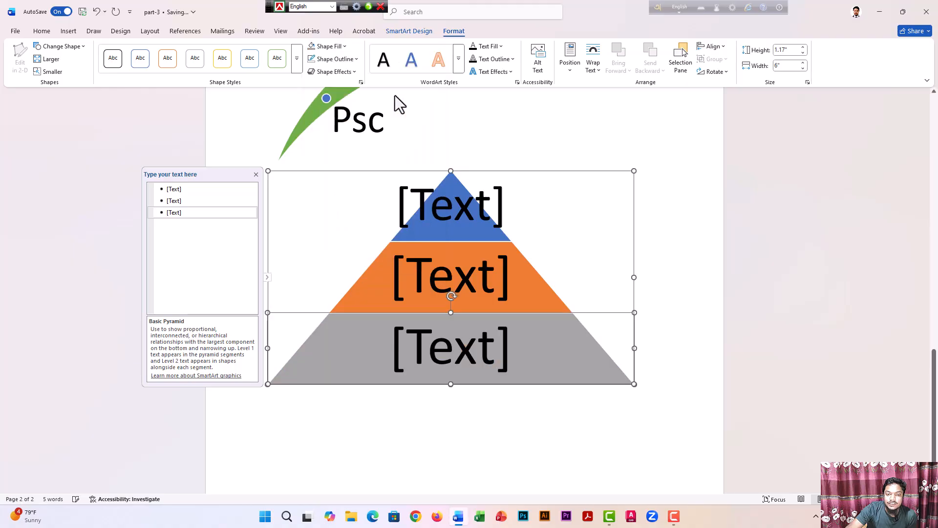
Step: Fill the pyramid's top segment with green and deselect the graphic
{"action": "left_click", "coordinate": [450, 185]}
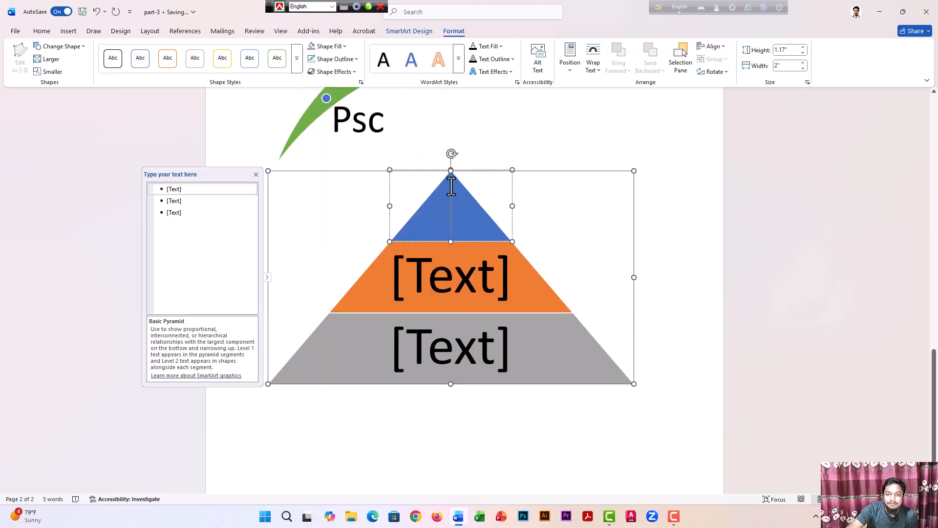
{"action": "left_click", "coordinate": [333, 47]}
{"action": "left_click", "coordinate": [429, 93]}
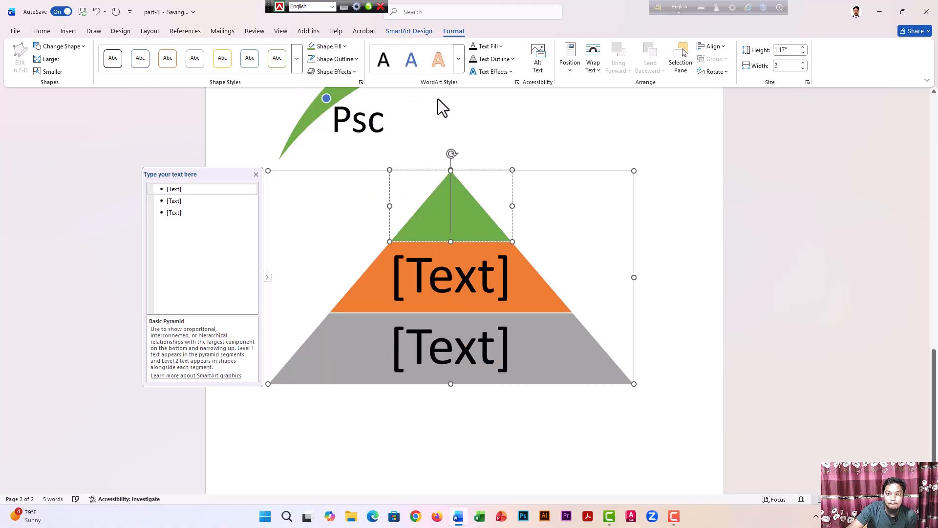
{"action": "left_click", "coordinate": [562, 335]}
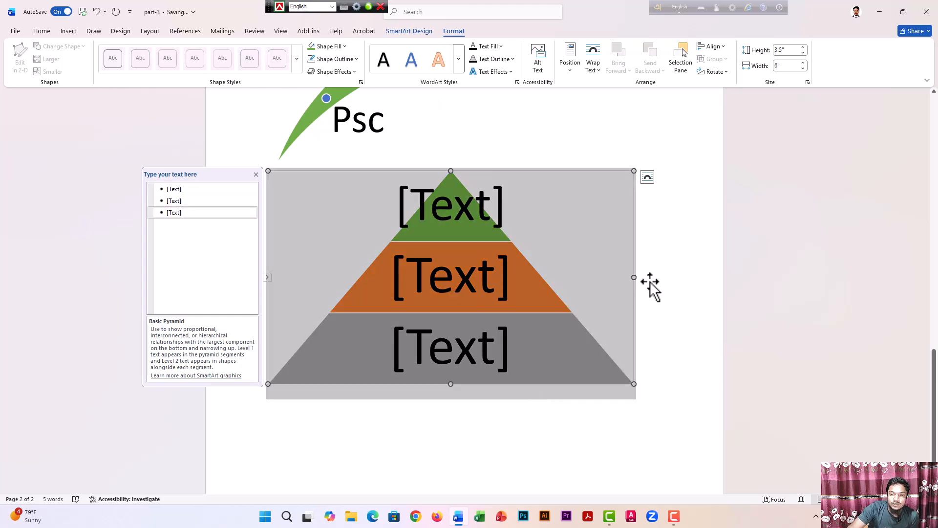
{"action": "left_click", "coordinate": [667, 257]}
{"action": "scroll", "coordinate": [594, 259], "scroll_direction": "up", "scroll_amount": 6}
{"action": "scroll", "coordinate": [594, 259], "scroll_direction": "down", "scroll_amount": 6}
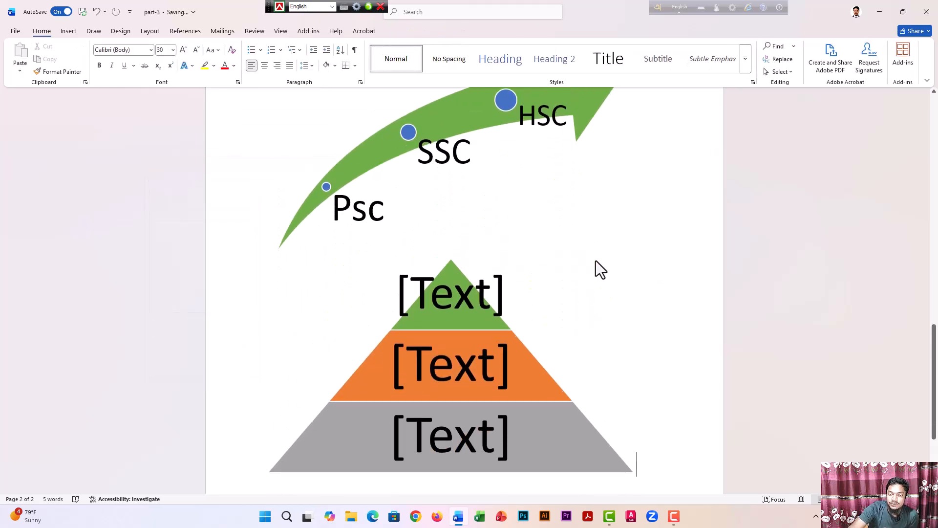
{"action": "scroll", "coordinate": [595, 267], "scroll_direction": "up", "scroll_amount": 6}
{"action": "scroll", "coordinate": [597, 274], "scroll_direction": "up", "scroll_amount": 3}
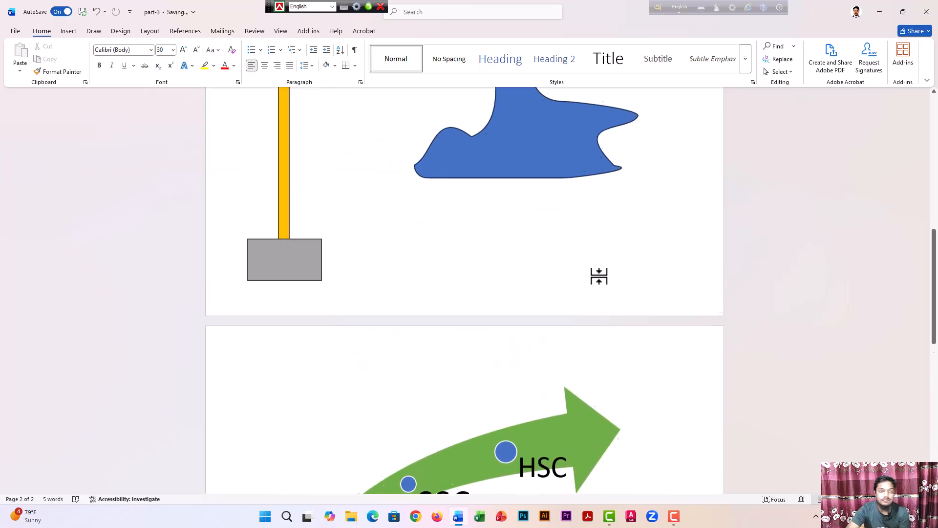
{"action": "scroll", "coordinate": [596, 274], "scroll_direction": "down", "scroll_amount": 3}
Step: Start a new blank page after the pyramid graphic
{"action": "left_click", "coordinate": [71, 32]}
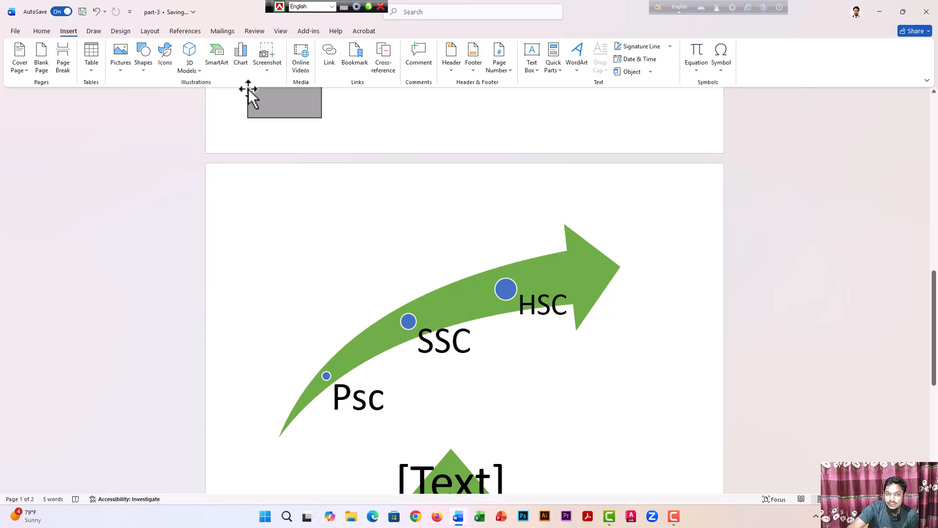
{"action": "scroll", "coordinate": [239, 86], "scroll_direction": "down", "scroll_amount": 1}
{"action": "scroll", "coordinate": [529, 335], "scroll_direction": "down", "scroll_amount": 6}
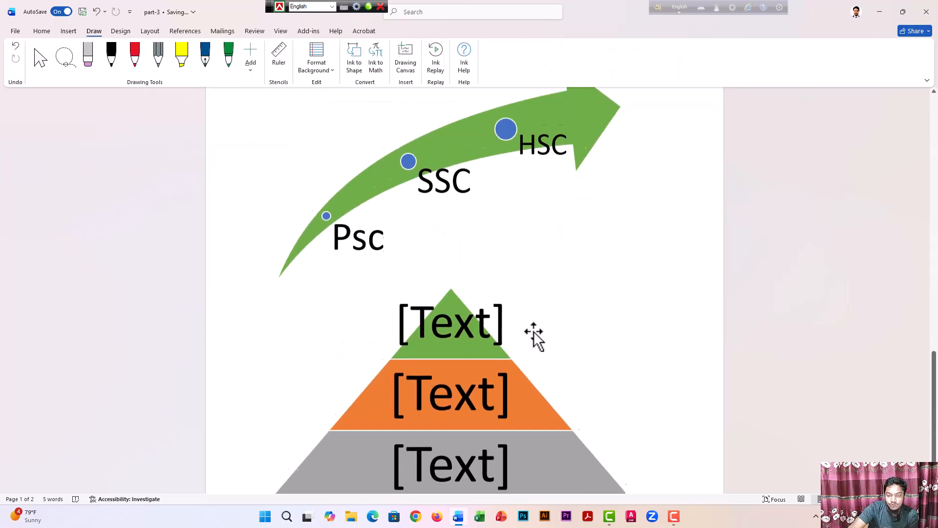
{"action": "scroll", "coordinate": [539, 342], "scroll_direction": "down", "scroll_amount": 2}
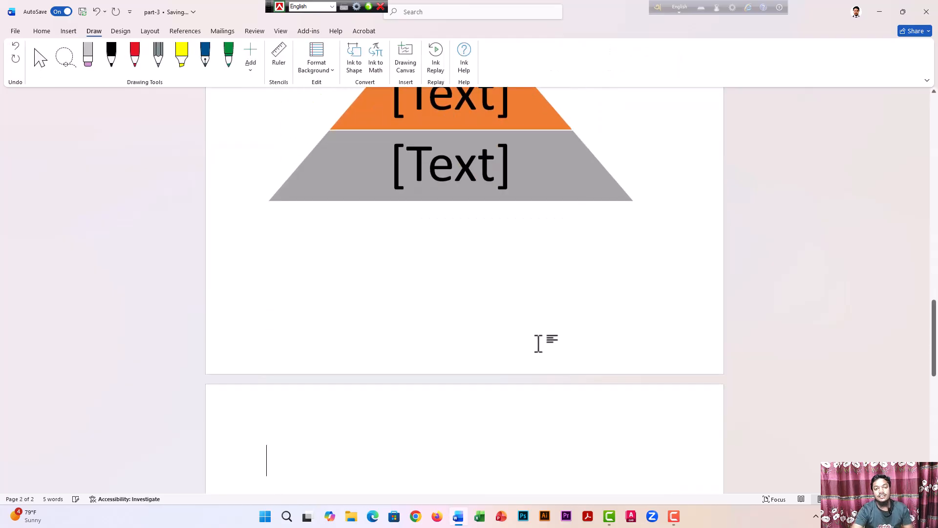
Step: Open the chart gallery for the new page and look through the chart types from Line to Combo
{"action": "left_click", "coordinate": [69, 32]}
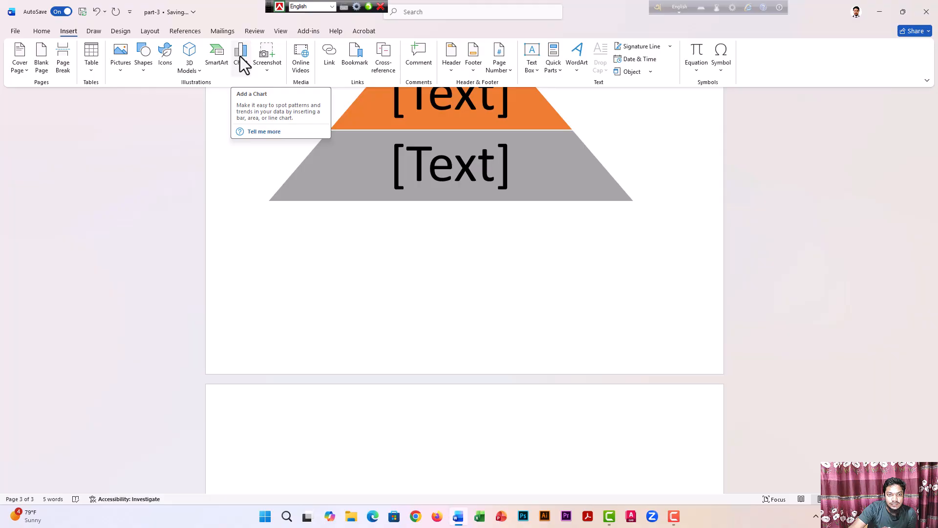
{"action": "left_click", "coordinate": [239, 57]}
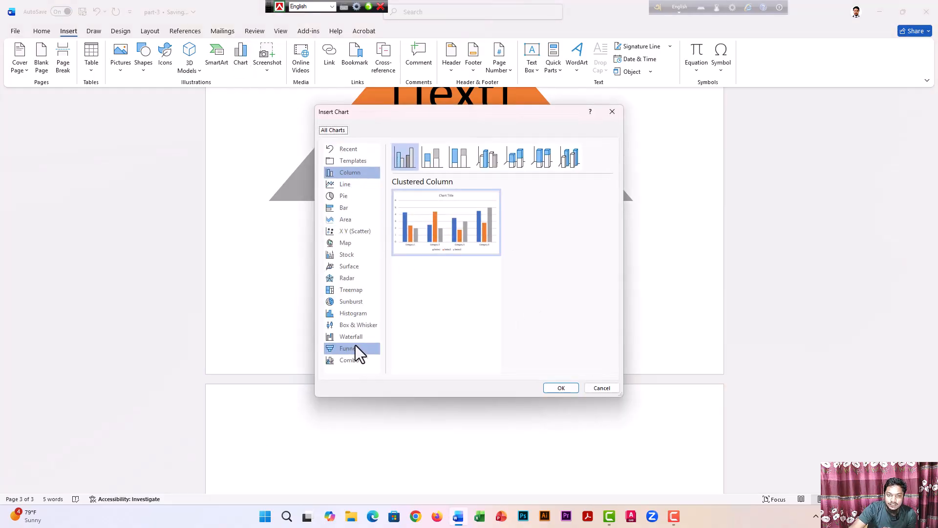
{"action": "left_click", "coordinate": [345, 184]}
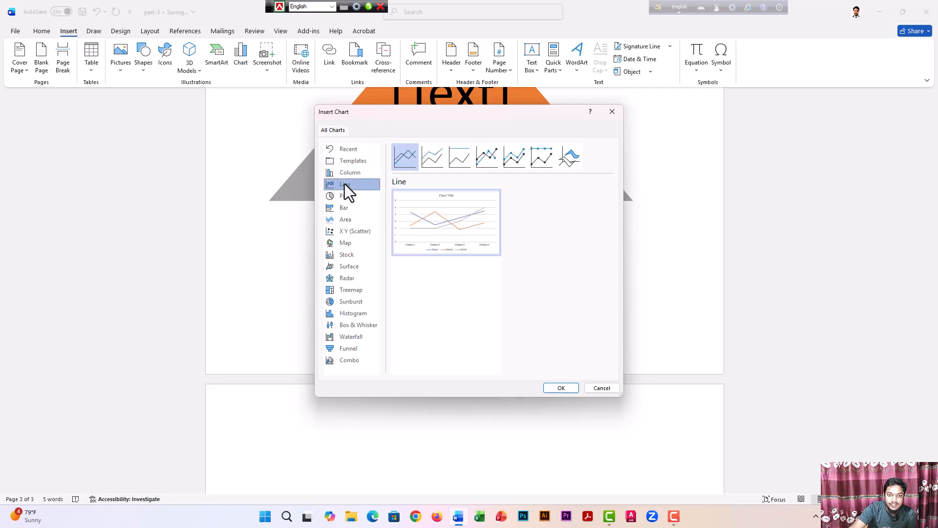
{"action": "left_click", "coordinate": [347, 197]}
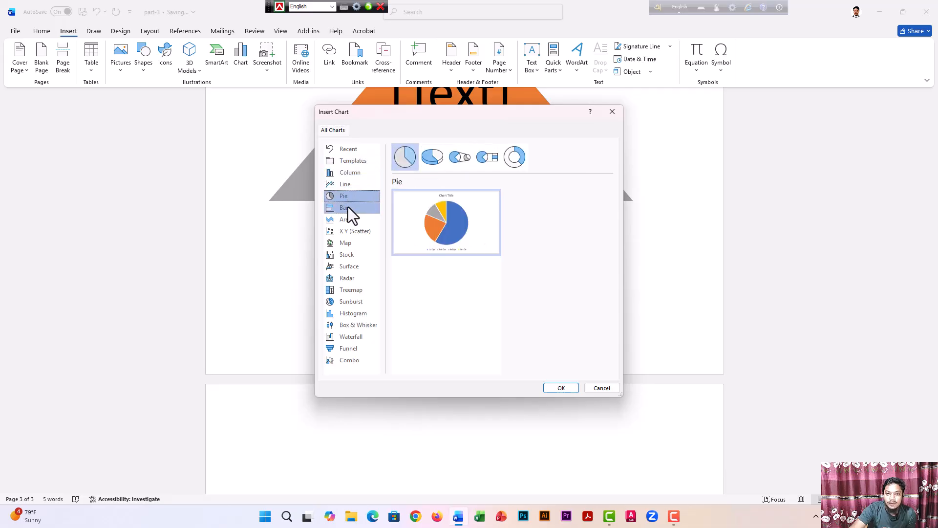
{"action": "left_click", "coordinate": [348, 207]}
{"action": "left_click", "coordinate": [350, 220]}
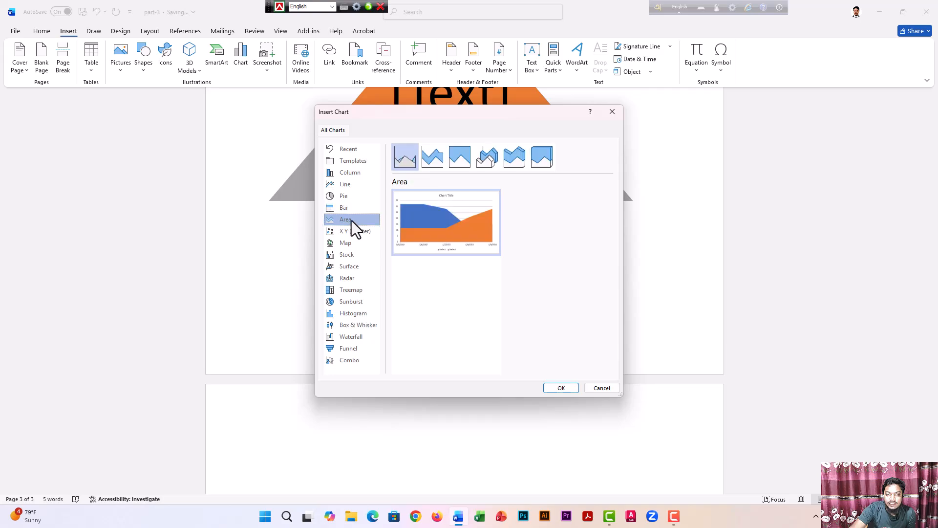
{"action": "left_click", "coordinate": [351, 231]}
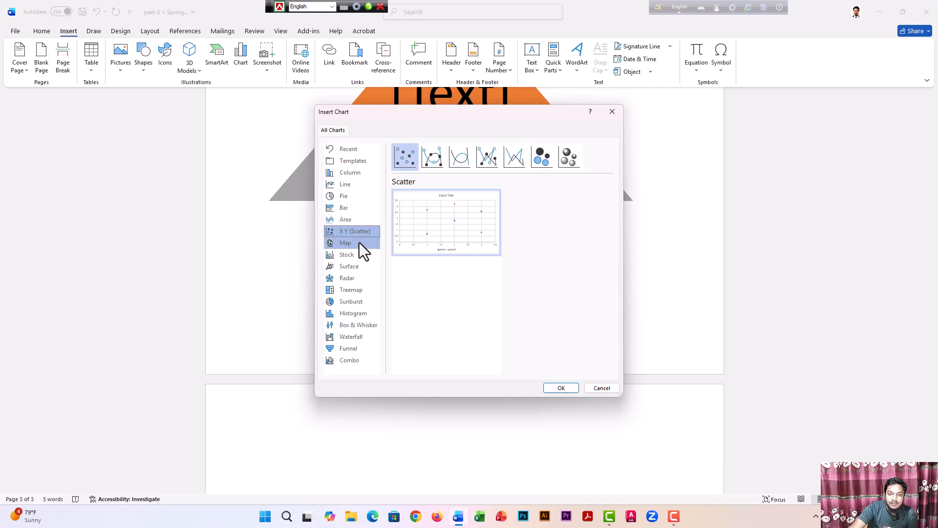
{"action": "left_click", "coordinate": [359, 244]}
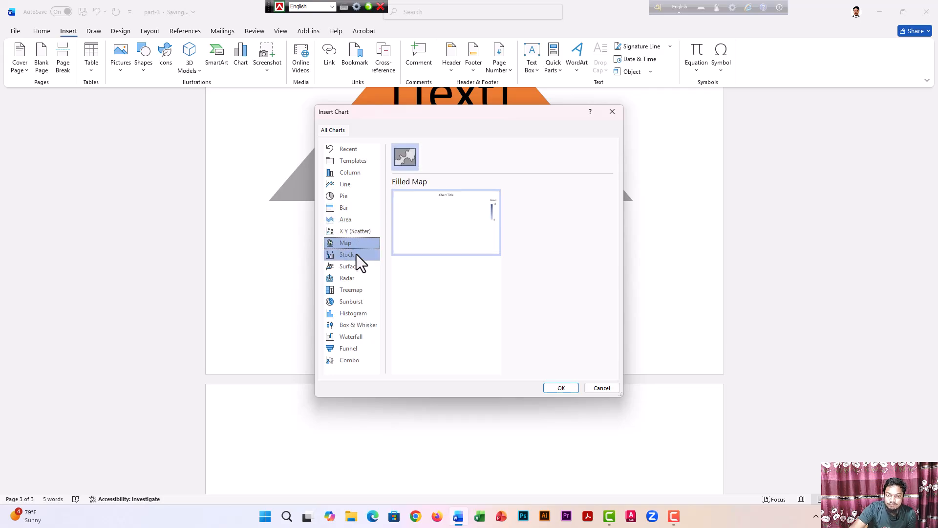
{"action": "left_click", "coordinate": [356, 258]}
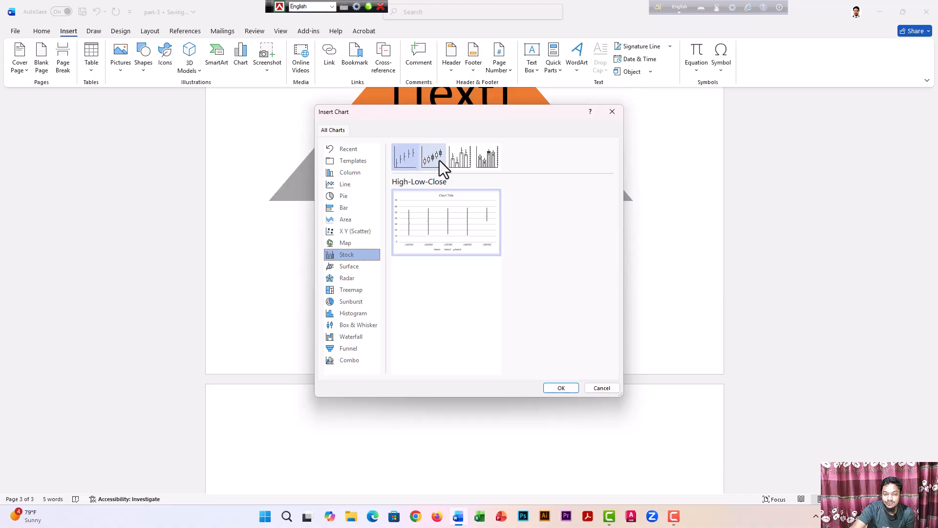
{"action": "left_click", "coordinate": [359, 269]}
{"action": "left_click", "coordinate": [354, 280]}
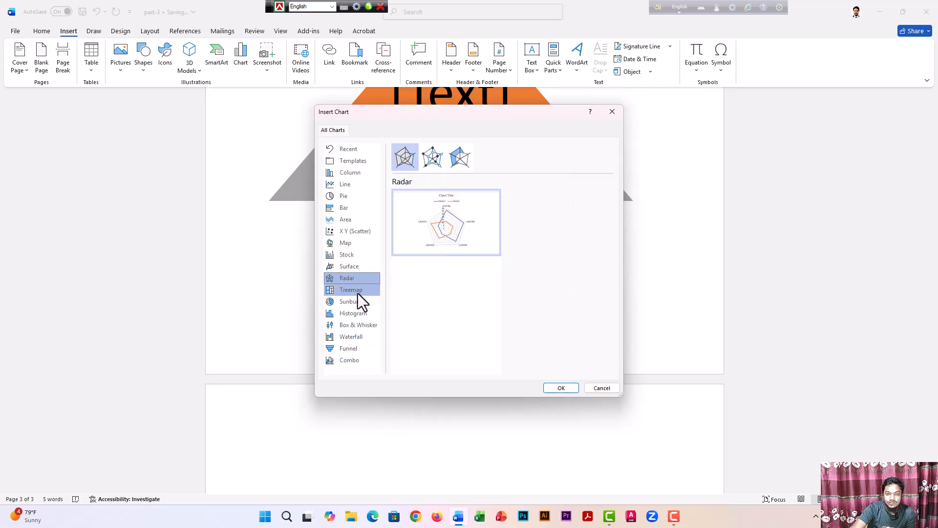
{"action": "left_click", "coordinate": [358, 293]}
{"action": "left_click", "coordinate": [358, 304]}
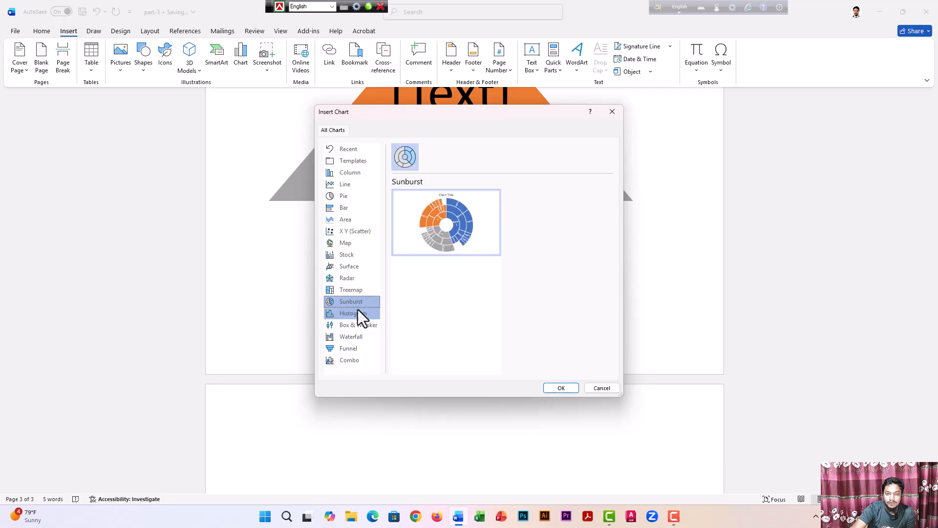
{"action": "left_click", "coordinate": [359, 315]}
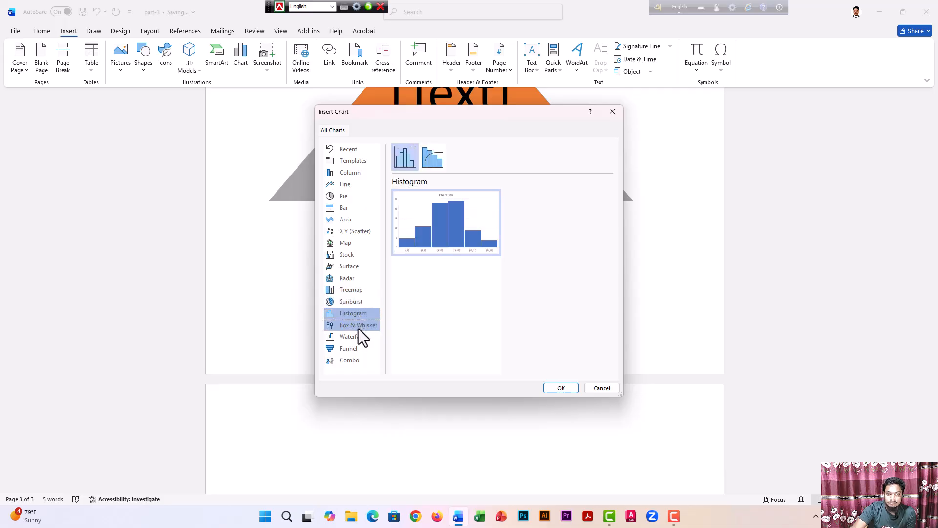
{"action": "left_click", "coordinate": [359, 328]}
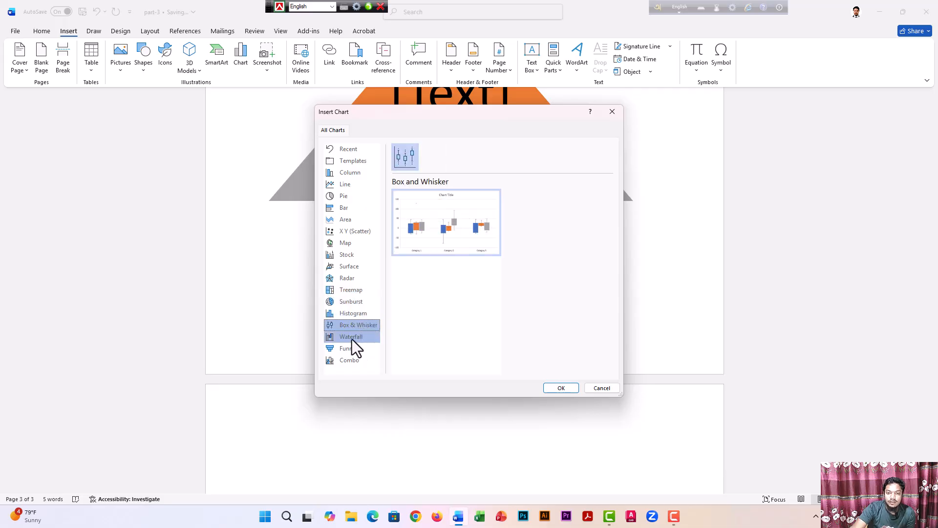
{"action": "left_click", "coordinate": [357, 337]}
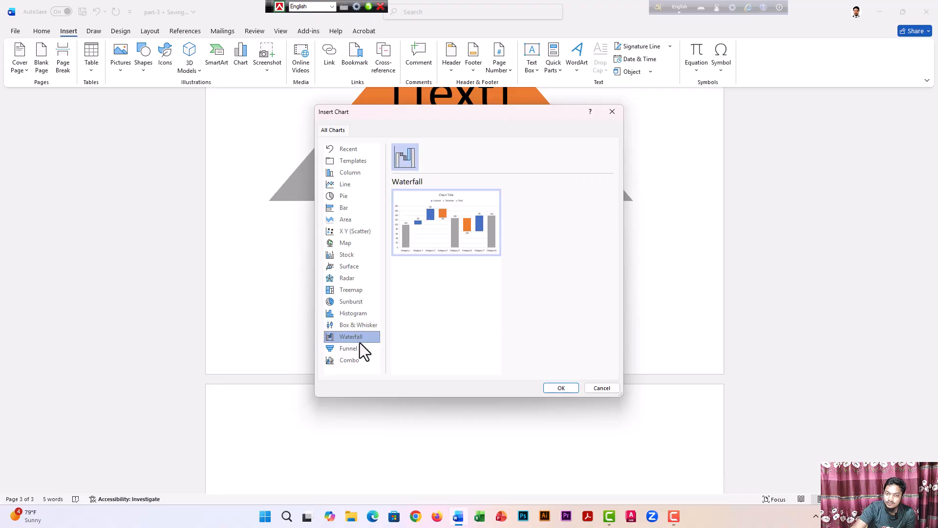
{"action": "left_click", "coordinate": [357, 350]}
{"action": "left_click", "coordinate": [355, 362]}
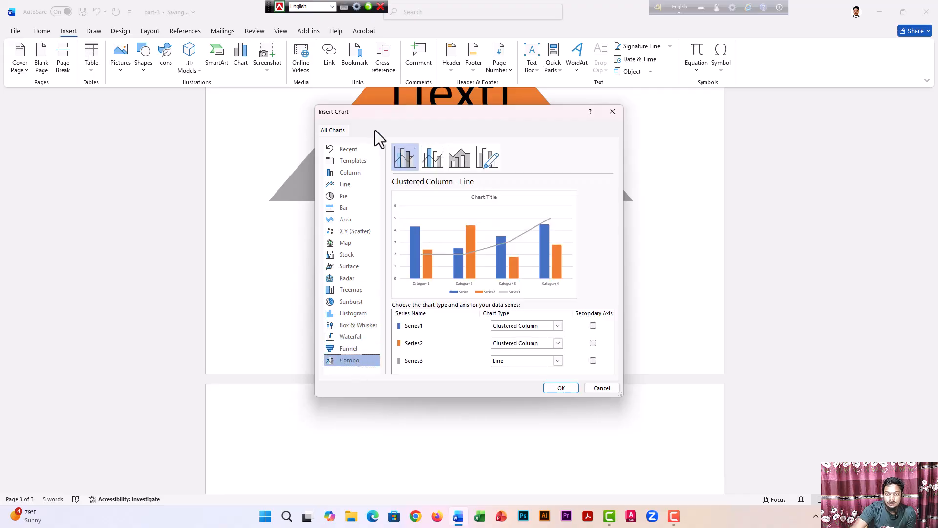
Step: Insert a 3-D Clustered Column chart on the new page
{"action": "left_click", "coordinate": [361, 174]}
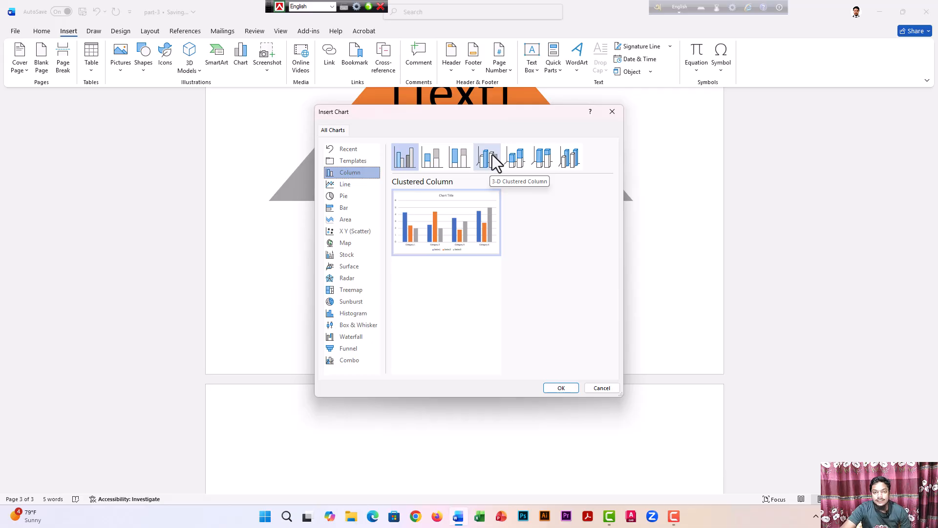
{"action": "left_click", "coordinate": [514, 156]}
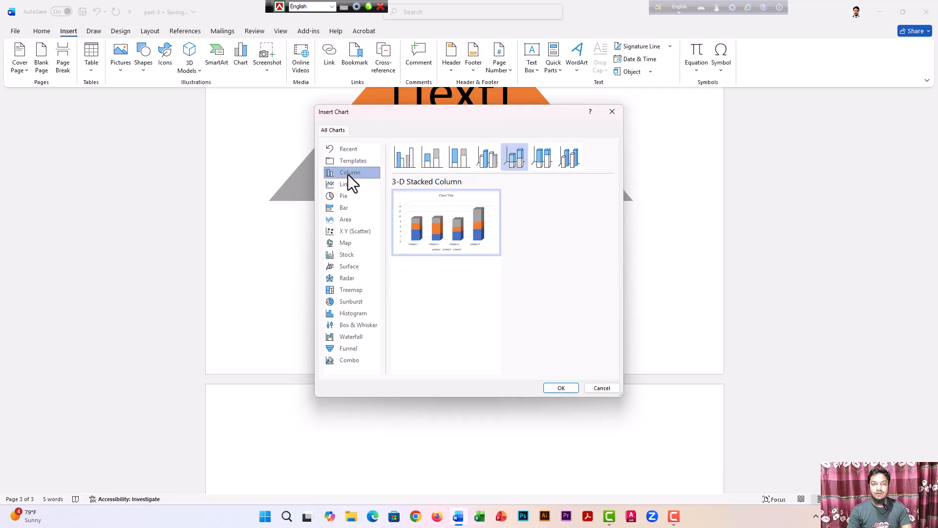
{"action": "left_click", "coordinate": [489, 157]}
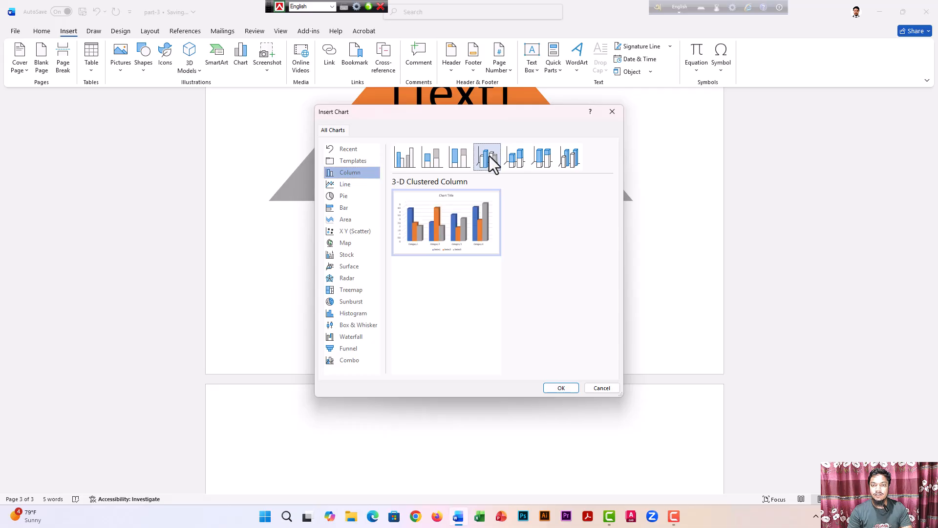
{"action": "left_click", "coordinate": [564, 388]}
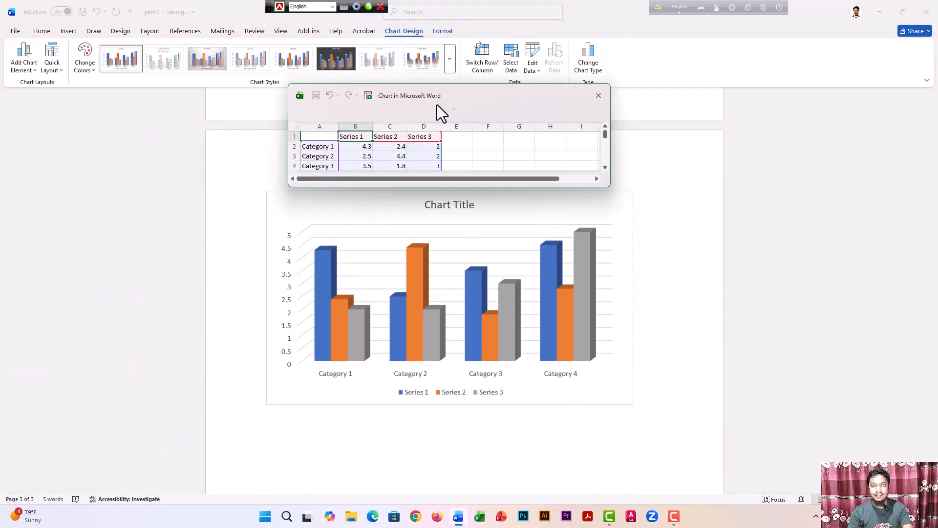
Step: Move the data sheet clear of the chart and set Category 1's Series 1 value to 100
{"action": "left_click_drag", "start_coordinate": [467, 94], "coordinate": [792, 94]}
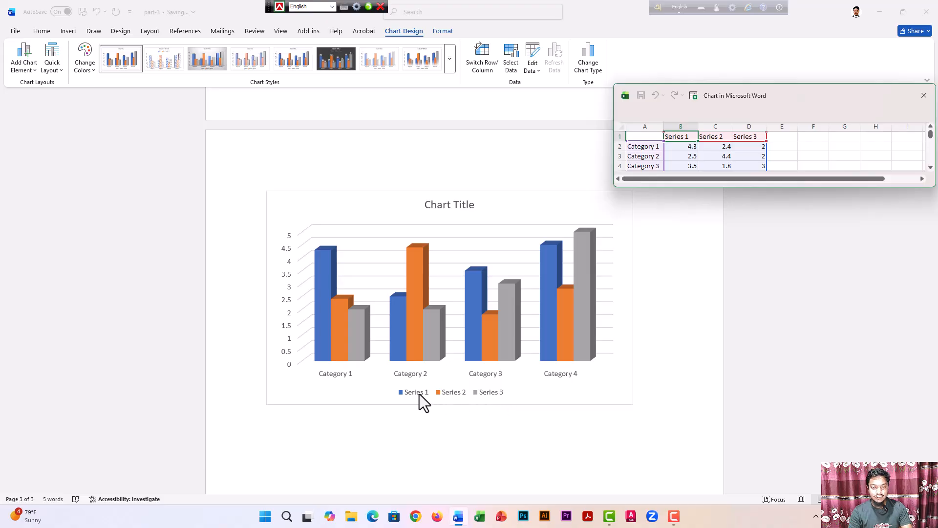
{"action": "scroll", "coordinate": [605, 382], "scroll_direction": "up", "scroll_amount": 5, "text": "ctrl"}
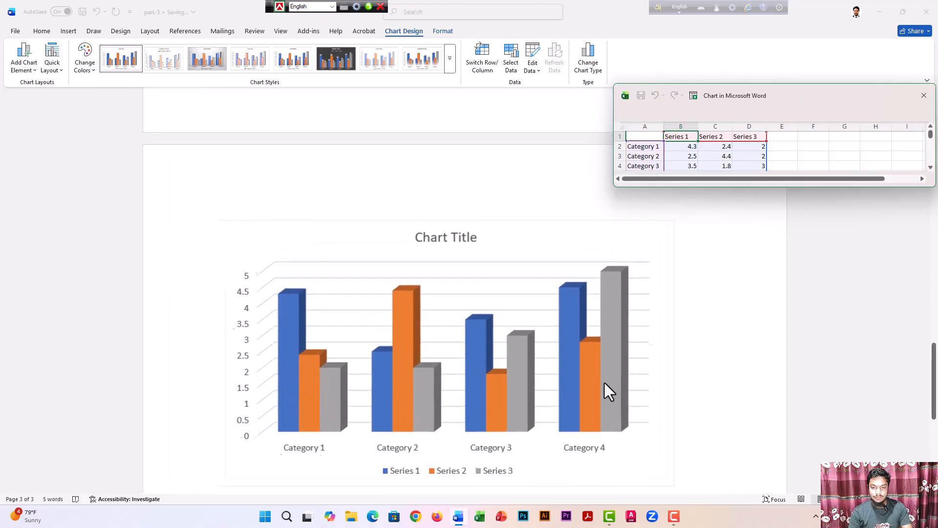
{"action": "scroll", "coordinate": [611, 382], "scroll_direction": "up", "scroll_amount": 1}
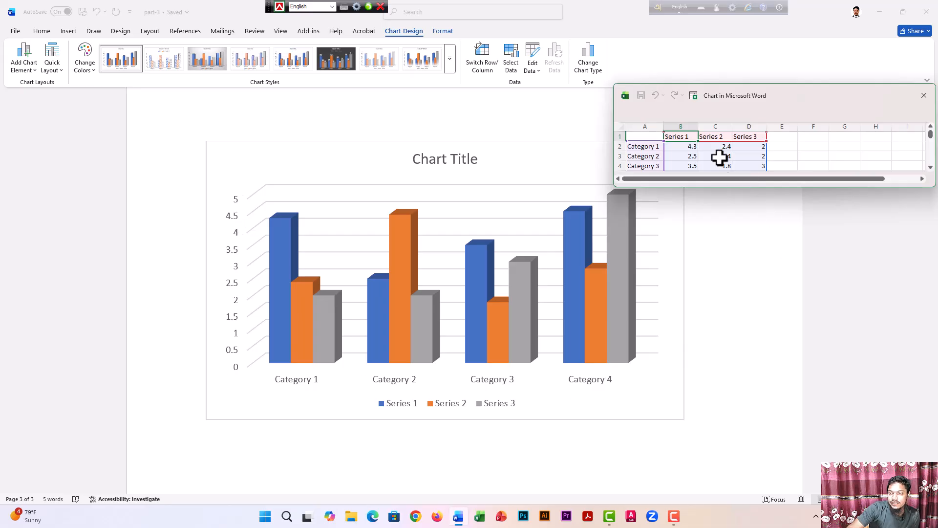
{"action": "left_click_drag", "start_coordinate": [787, 91], "coordinate": [783, 75]}
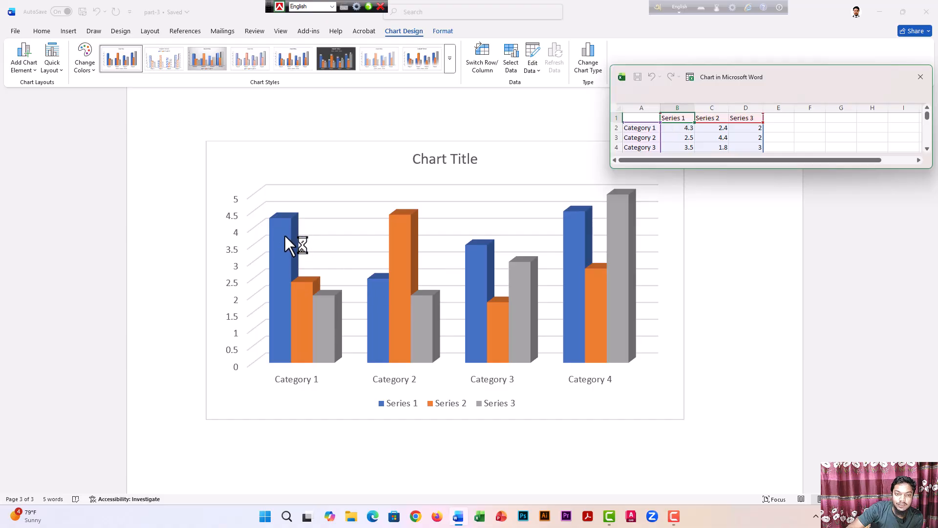
{"action": "left_click", "coordinate": [680, 128]}
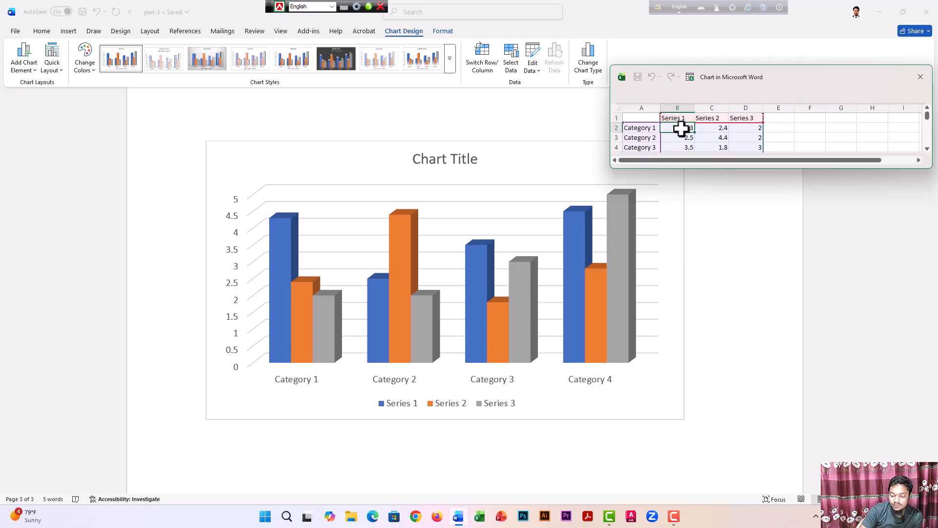
{"action": "type", "text": "100"}
{"action": "key", "text": "Return"}
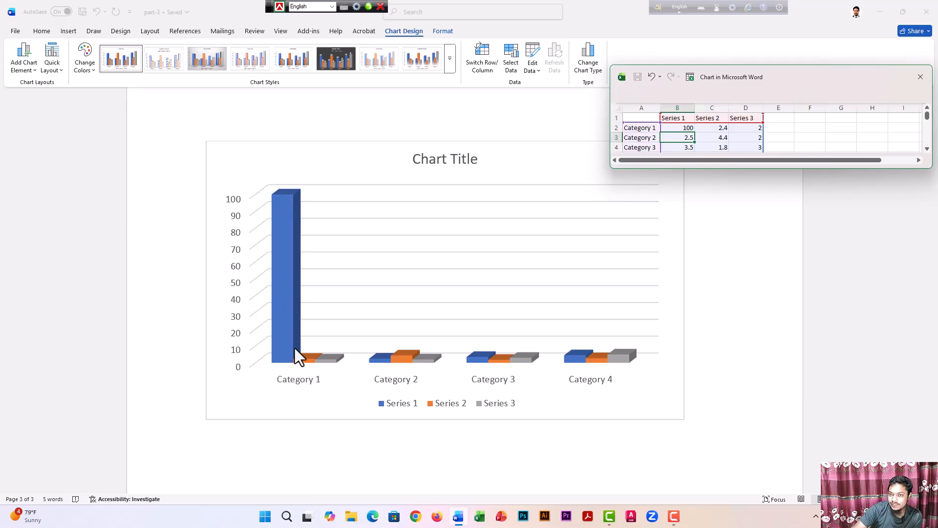
Step: Set Category 1's Series 2 value to 95 and its Series 3 value to 50
{"action": "left_click", "coordinate": [717, 126]}
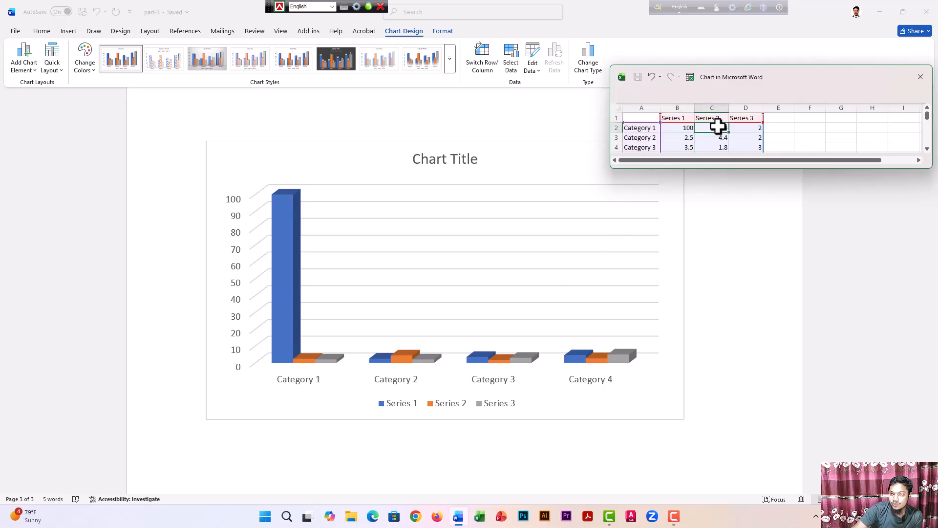
{"action": "type", "text": "95"}
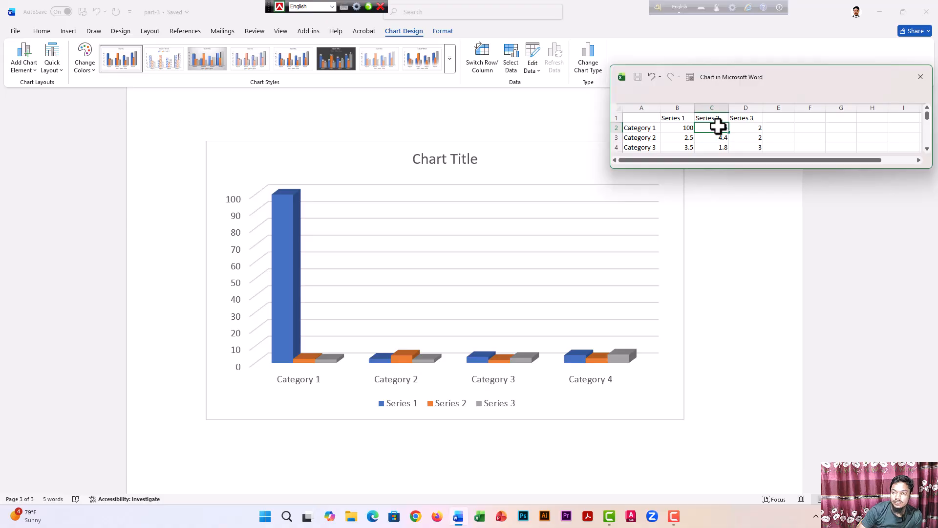
{"action": "key", "text": "Return"}
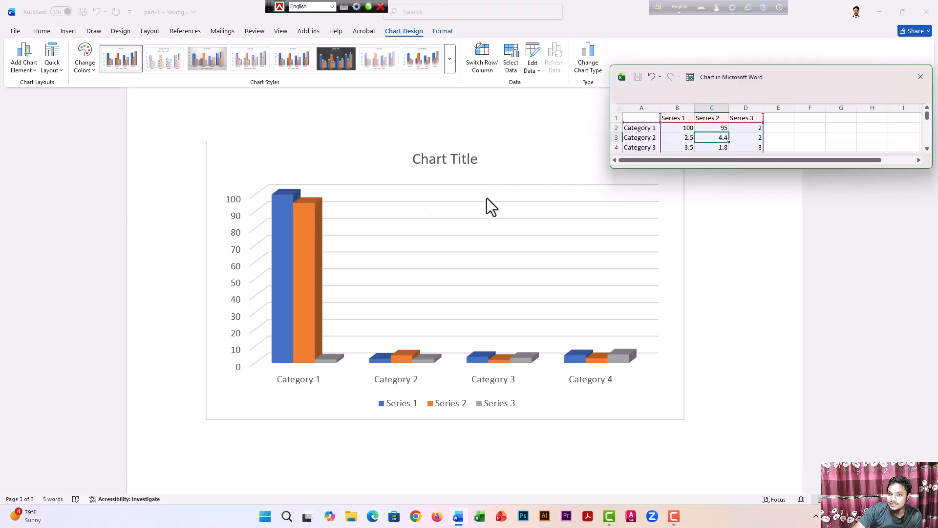
{"action": "left_click", "coordinate": [751, 126]}
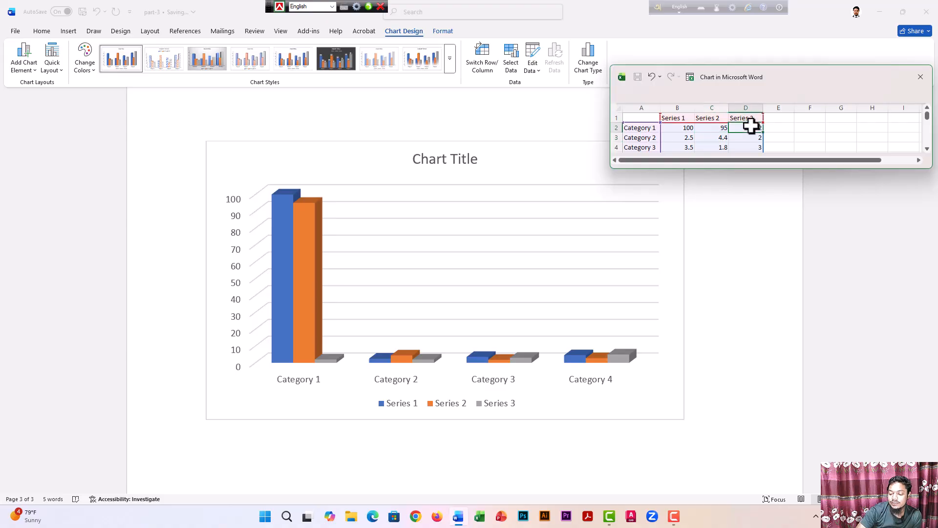
{"action": "type", "text": "50"}
{"action": "key", "text": "Return"}
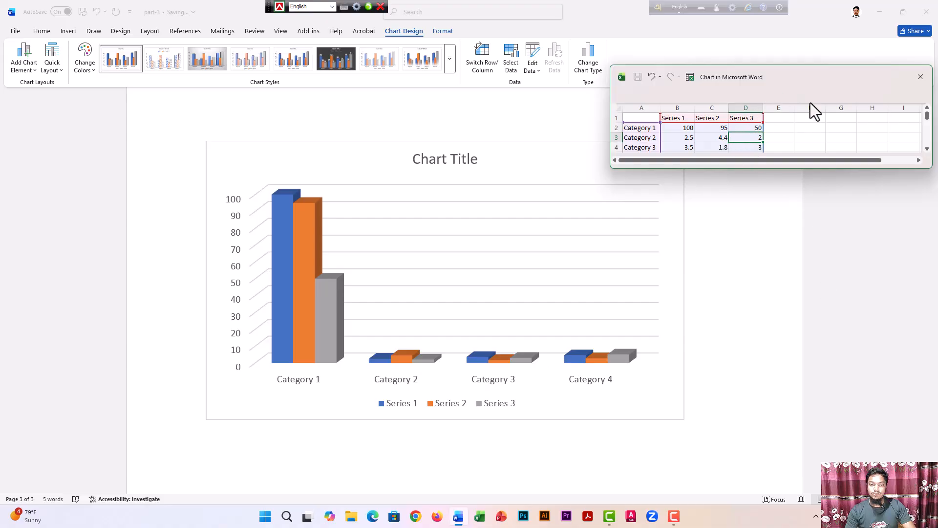
Step: Close the chart's data sheet and select the whole chart
{"action": "left_click_drag", "start_coordinate": [800, 86], "coordinate": [731, 100]}
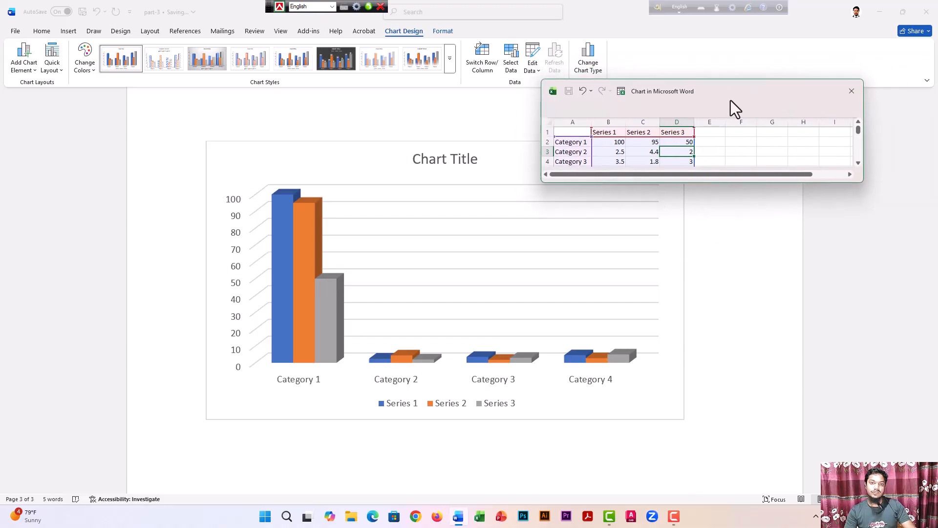
{"action": "left_click", "coordinate": [304, 155]}
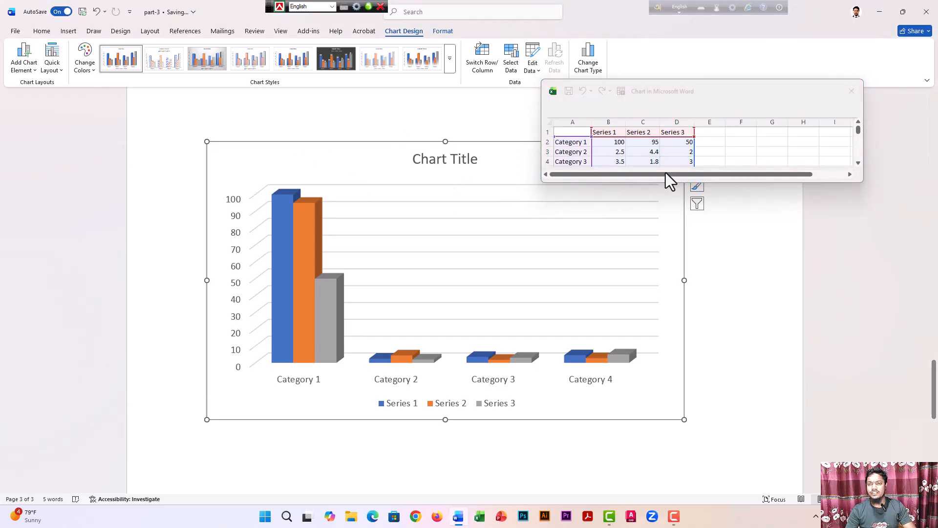
{"action": "left_click", "coordinate": [731, 102]}
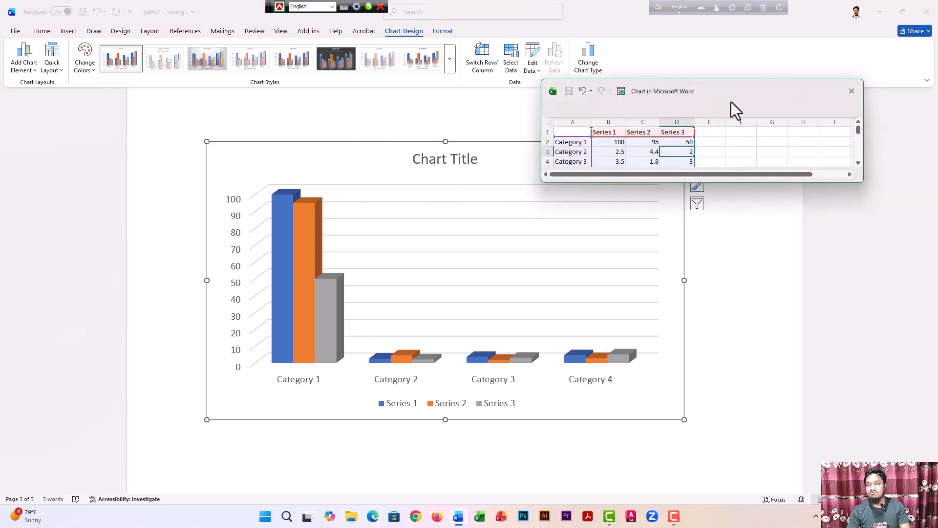
{"action": "left_click_drag", "start_coordinate": [731, 102], "coordinate": [688, 99]}
{"action": "left_click", "coordinate": [804, 96]}
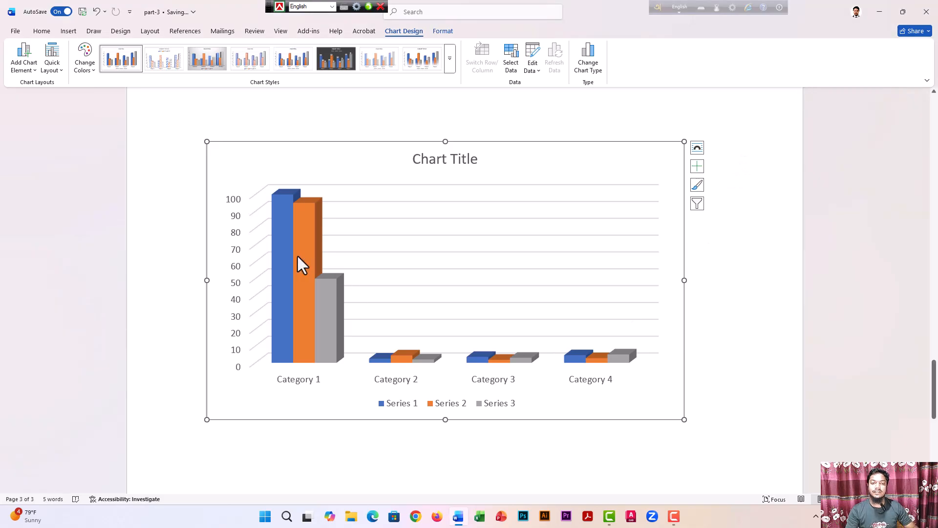
{"action": "left_click", "coordinate": [234, 209]}
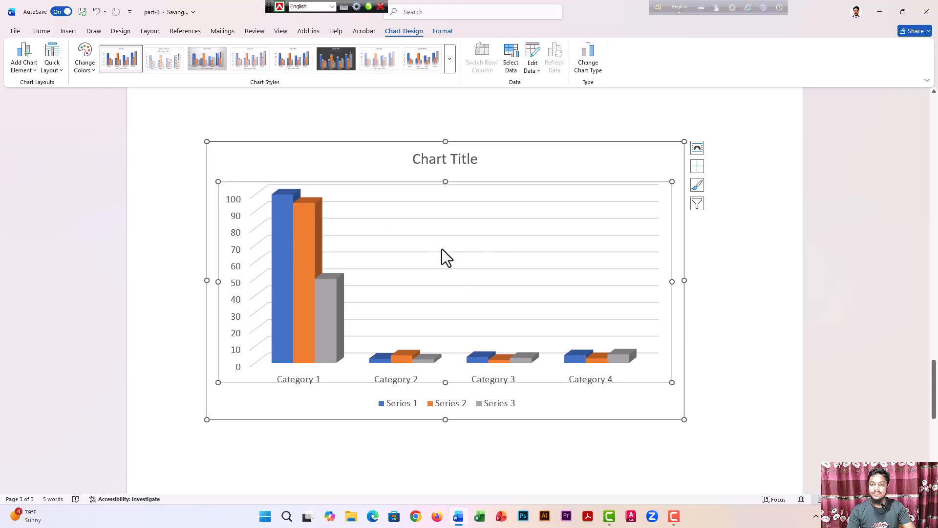
{"action": "left_click", "coordinate": [557, 161]}
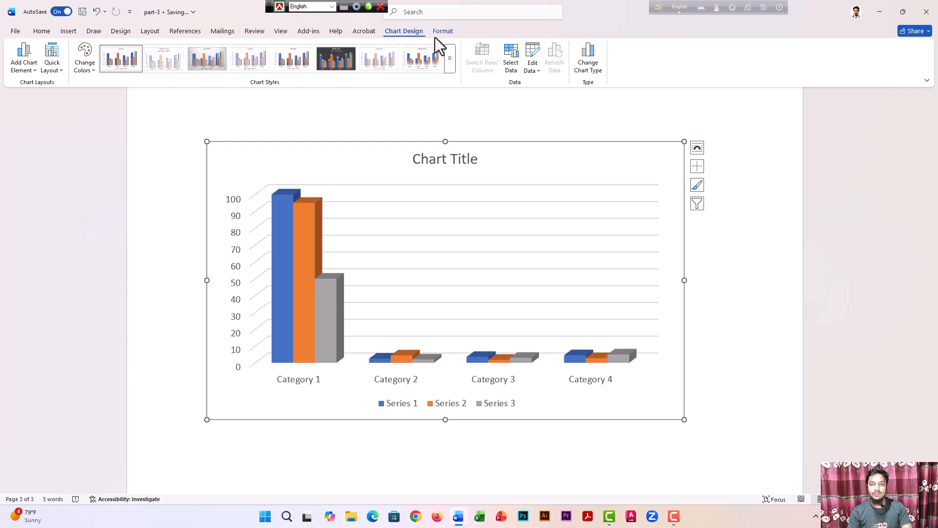
Step: View the chart's data in the small data sheet and in a full Excel window, closing each one
{"action": "left_click", "coordinate": [538, 71]}
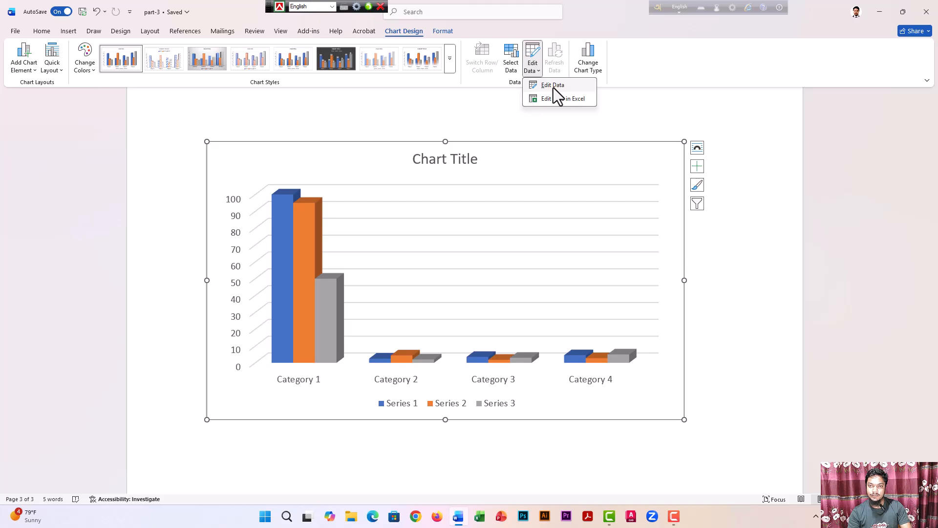
{"action": "left_click", "coordinate": [553, 87]}
{"action": "left_click_drag", "start_coordinate": [490, 55], "coordinate": [737, 95]}
{"action": "left_click", "coordinate": [852, 88]}
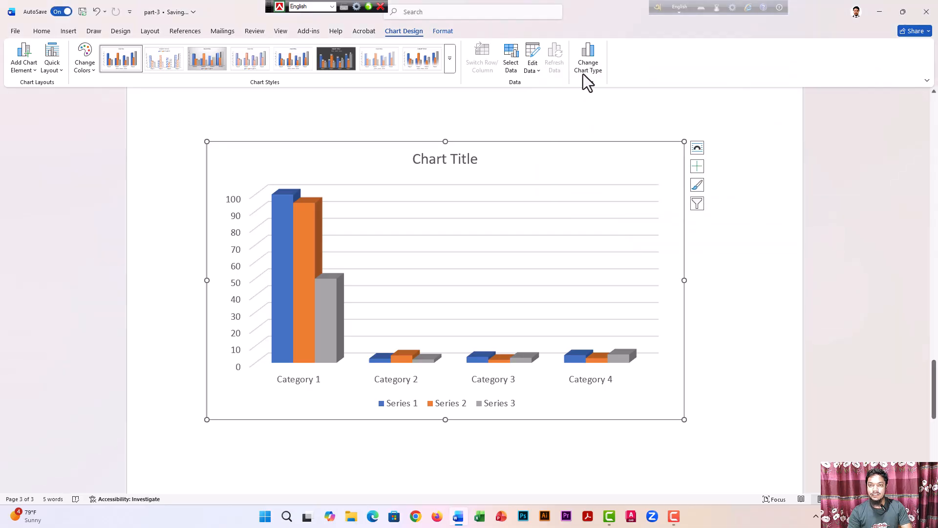
{"action": "left_click", "coordinate": [537, 71]}
{"action": "left_click", "coordinate": [556, 99]}
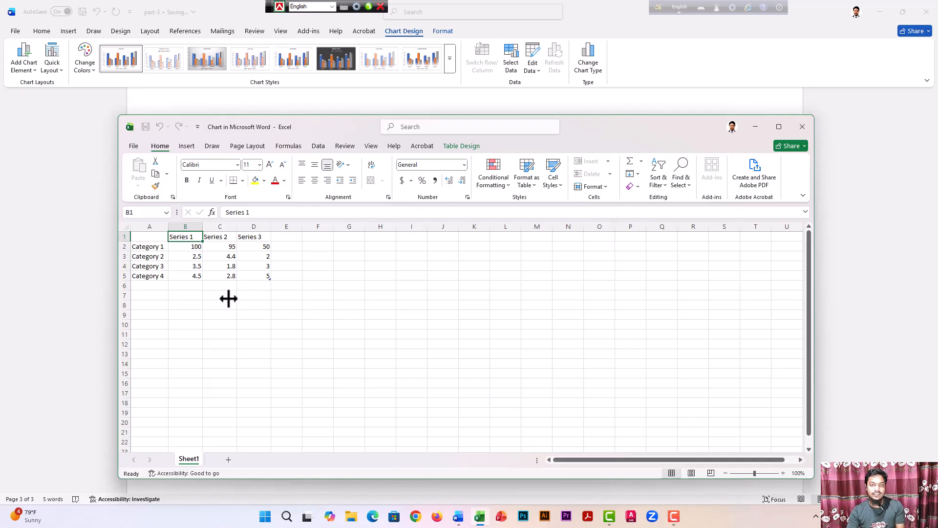
{"action": "left_click", "coordinate": [805, 125]}
Step: Reopen the chart's small data sheet and move it clear of the chart title
{"action": "left_click", "coordinate": [537, 71]}
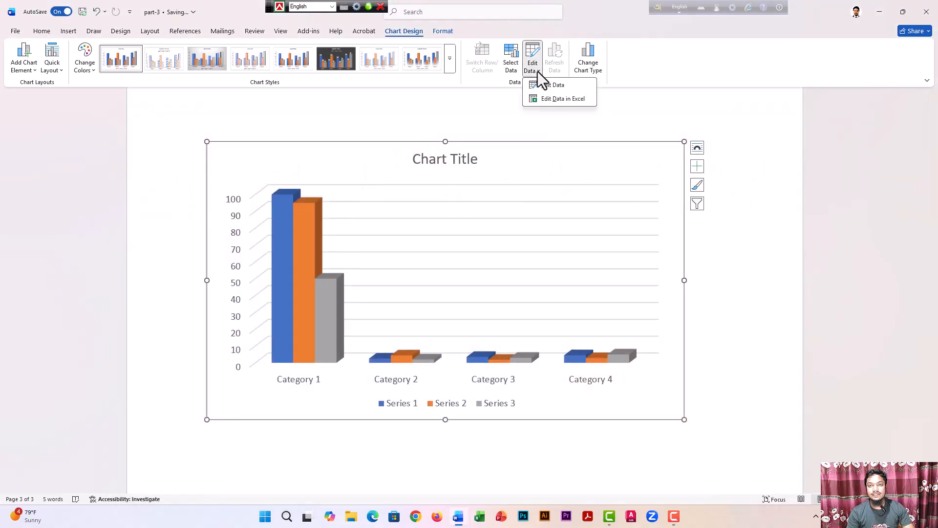
{"action": "left_click", "coordinate": [558, 85]}
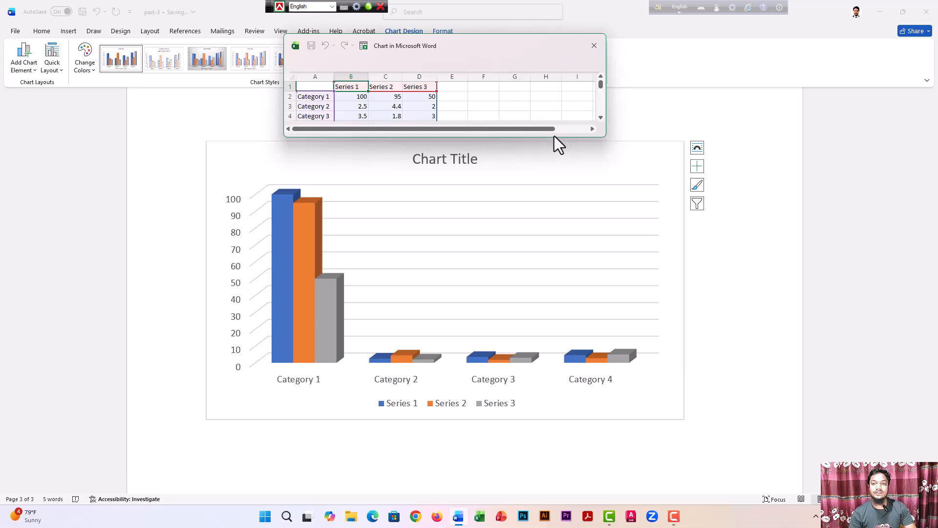
{"action": "left_click_drag", "start_coordinate": [551, 49], "coordinate": [762, 72]}
{"action": "scroll", "coordinate": [632, 129], "scroll_direction": "down", "scroll_amount": 1}
{"action": "scroll", "coordinate": [629, 131], "scroll_direction": "up", "scroll_amount": 1}
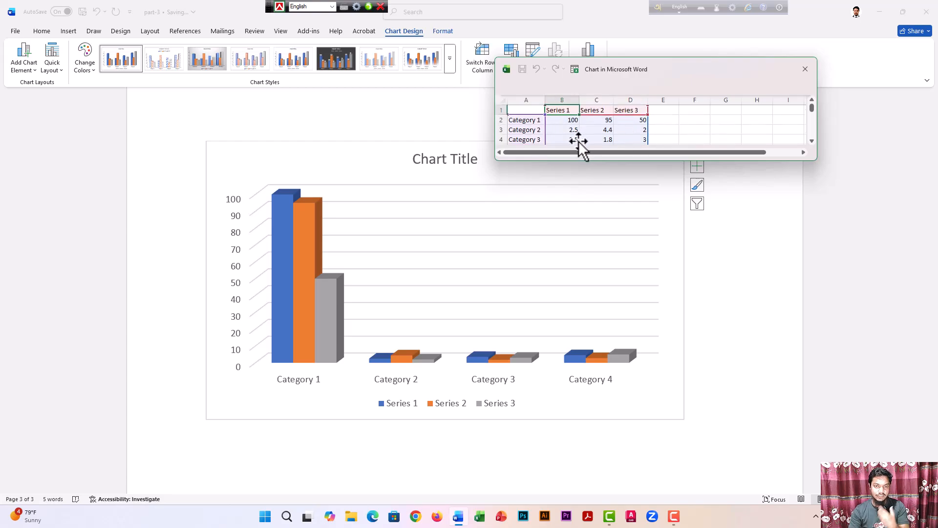
{"action": "left_click_drag", "start_coordinate": [687, 63], "coordinate": [788, 49]}
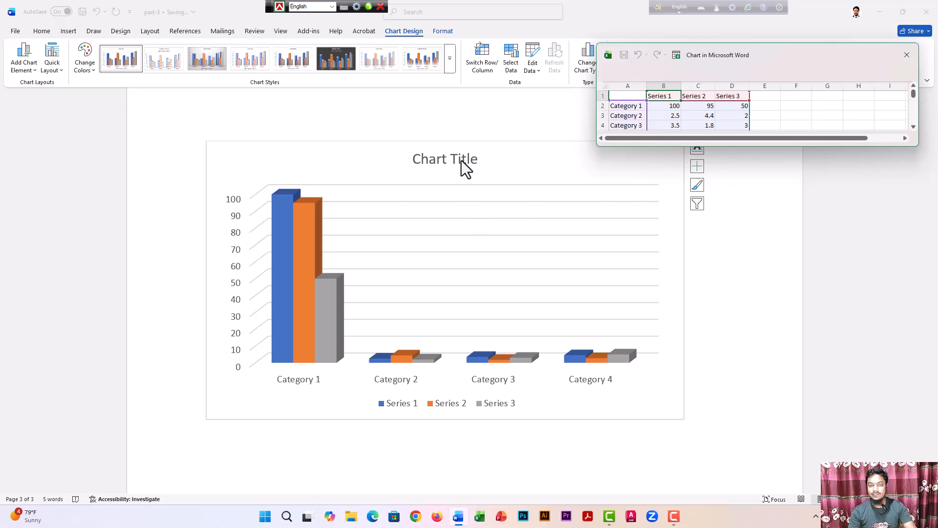
Step: Replace the chart title with "Next level Tech"
{"action": "left_click", "coordinate": [440, 162]}
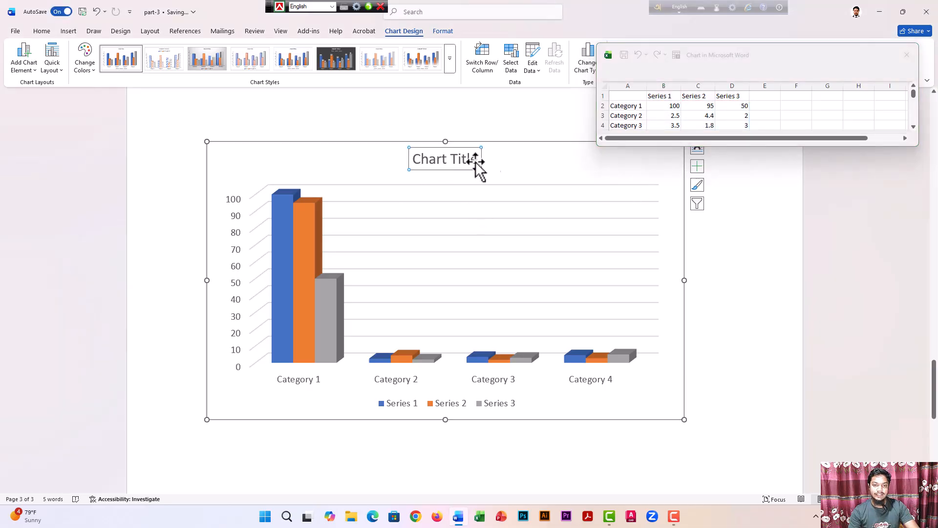
{"action": "left_click", "coordinate": [450, 162]}
{"action": "left_click_drag", "start_coordinate": [477, 160], "coordinate": [410, 163]}
{"action": "type", "text": "Next level Tech"}
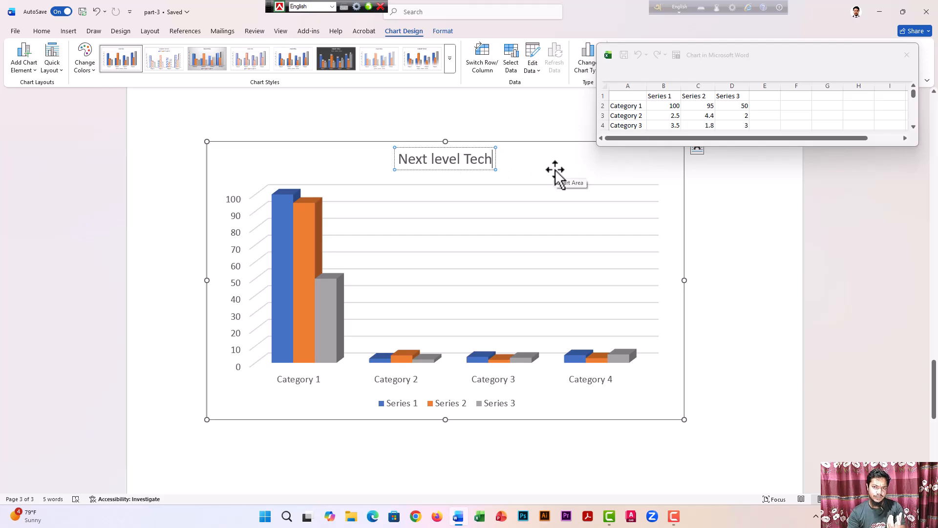
Step: Rename the four chart categories in the data sheet to Keyboard, Mouse, Pendrive and CPU
{"action": "left_click", "coordinate": [637, 108]}
{"action": "mouse_move", "coordinate": [796, 52]}
{"action": "left_mouse_down"}
{"action": "mouse_move", "coordinate": [793, 37]}
{"action": "mouse_move", "coordinate": [788, 57]}
{"action": "left_mouse_up"}
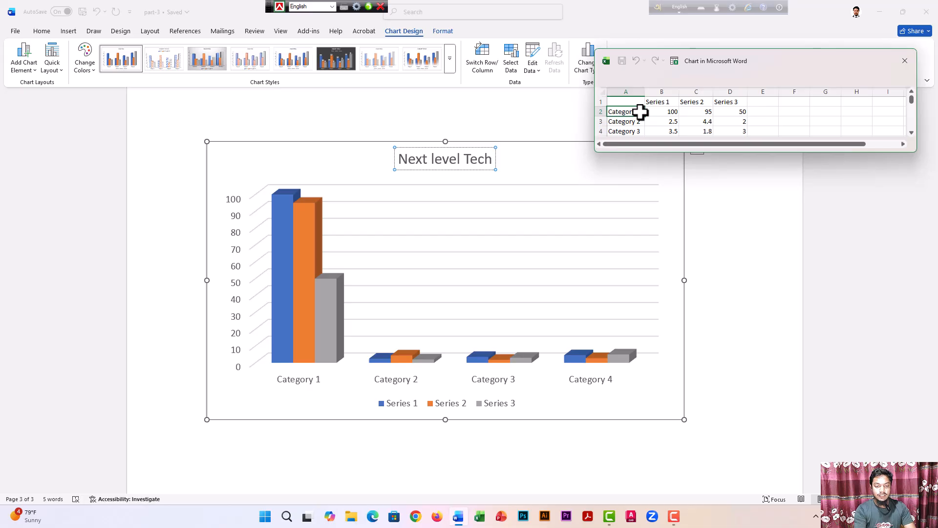
{"action": "type", "text": "Key"}
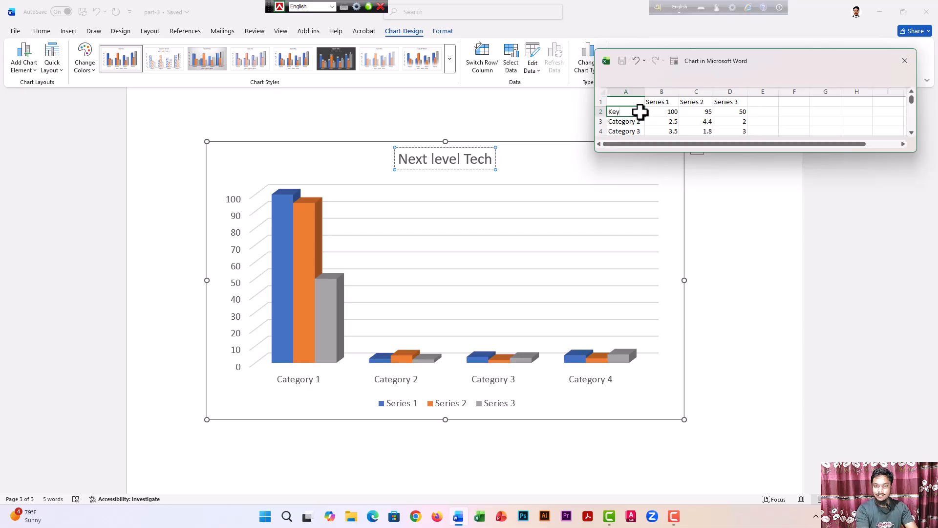
{"action": "type", "text": "boa"}
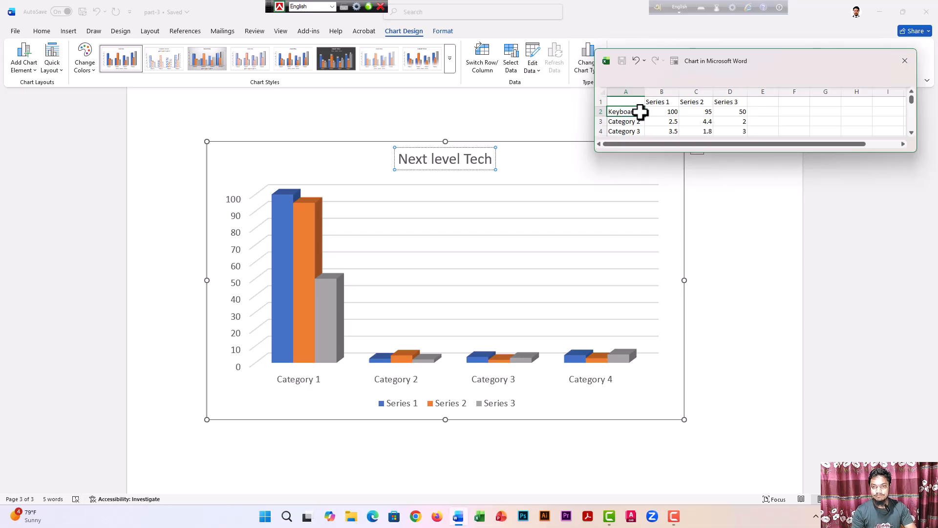
{"action": "key", "text": "Return"}
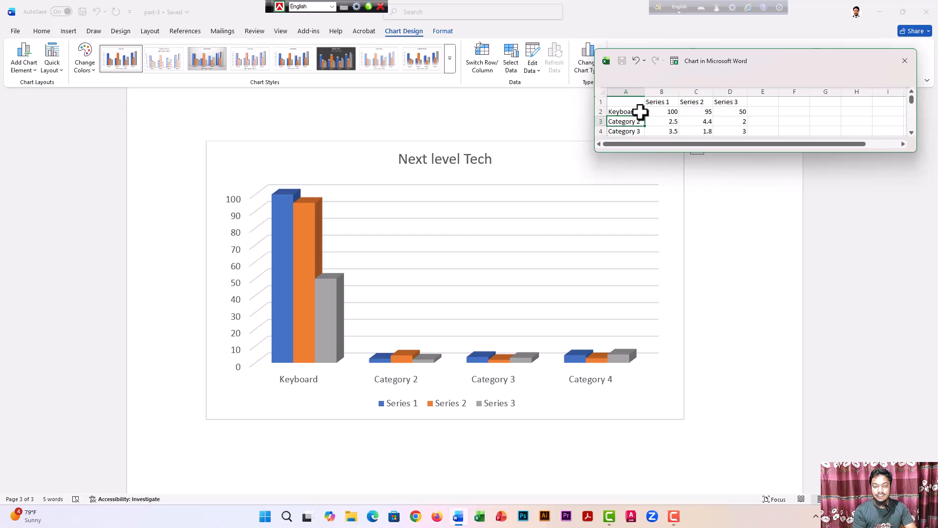
{"action": "type", "text": "Mouse"}
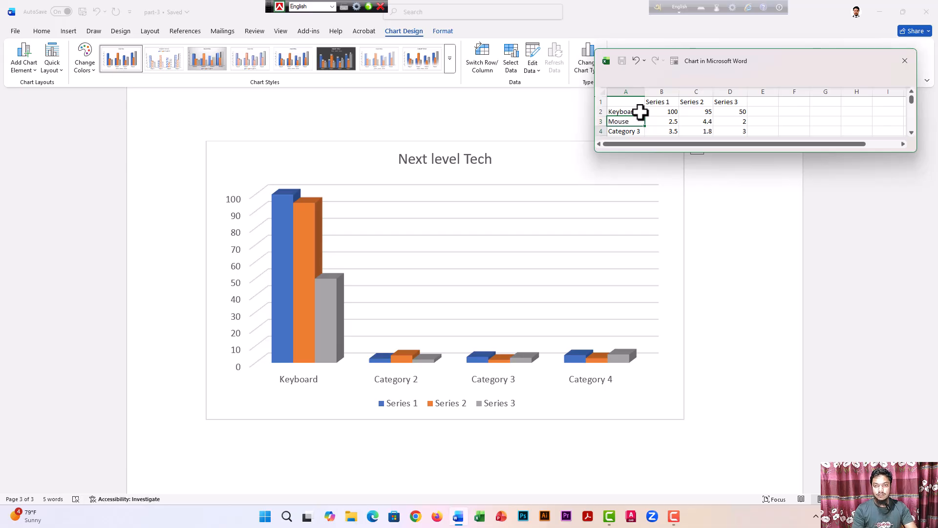
{"action": "key", "text": "Return"}
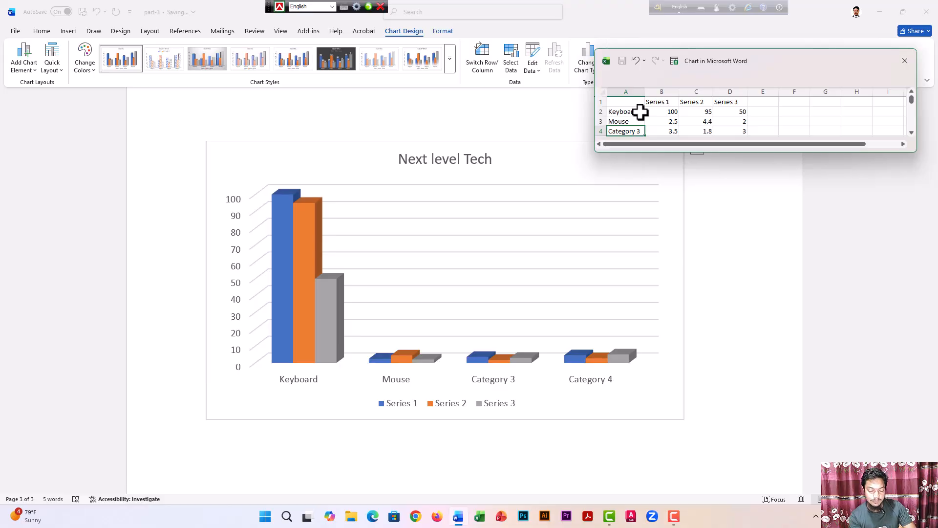
{"action": "type", "text": "Pe"}
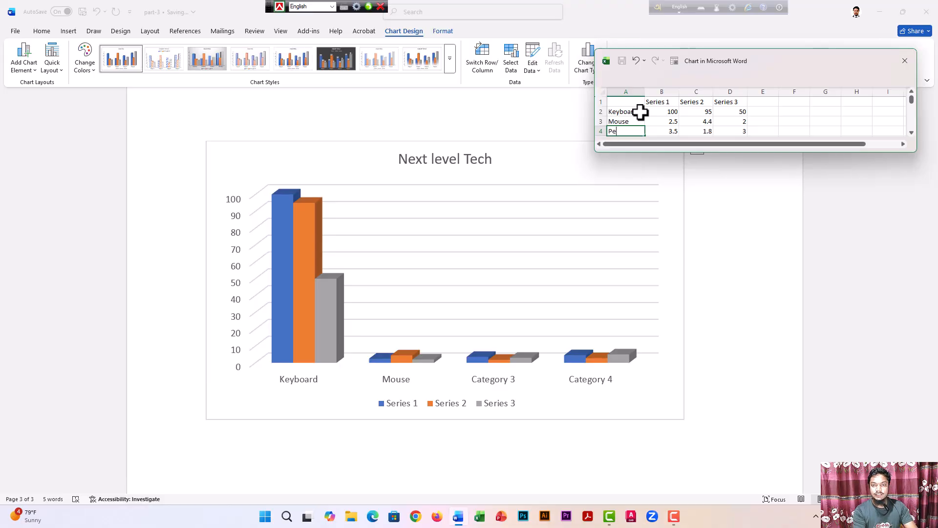
{"action": "type", "text": "ndrive"}
{"action": "key", "text": "Return"}
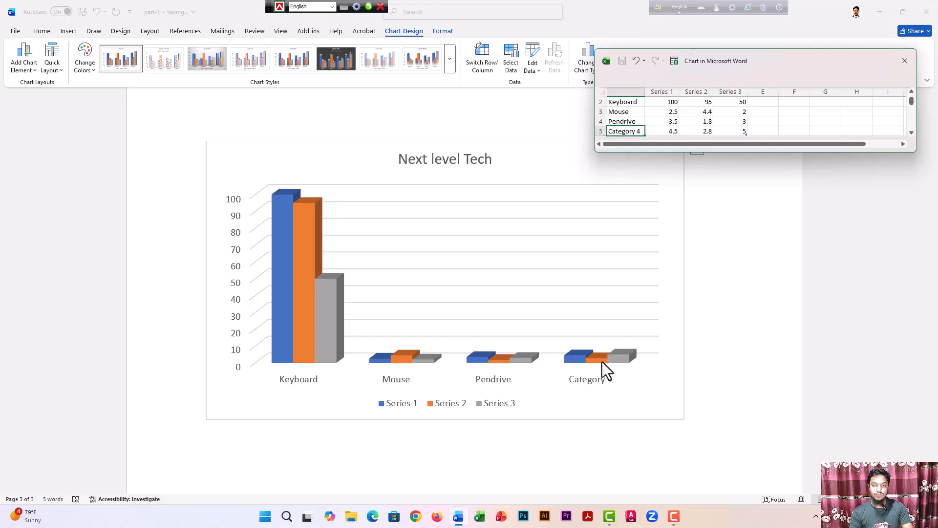
{"action": "type", "text": "CPU"}
{"action": "left_click", "coordinate": [350, 376]}
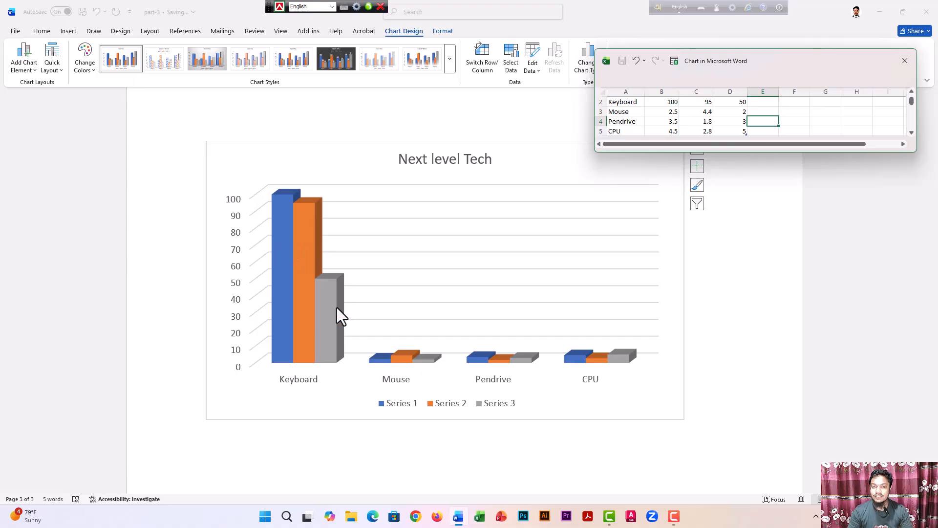
Step: Rename the three series headings in the data sheet to january, February and March
{"action": "scroll", "coordinate": [698, 127], "scroll_direction": "up", "scroll_amount": 1}
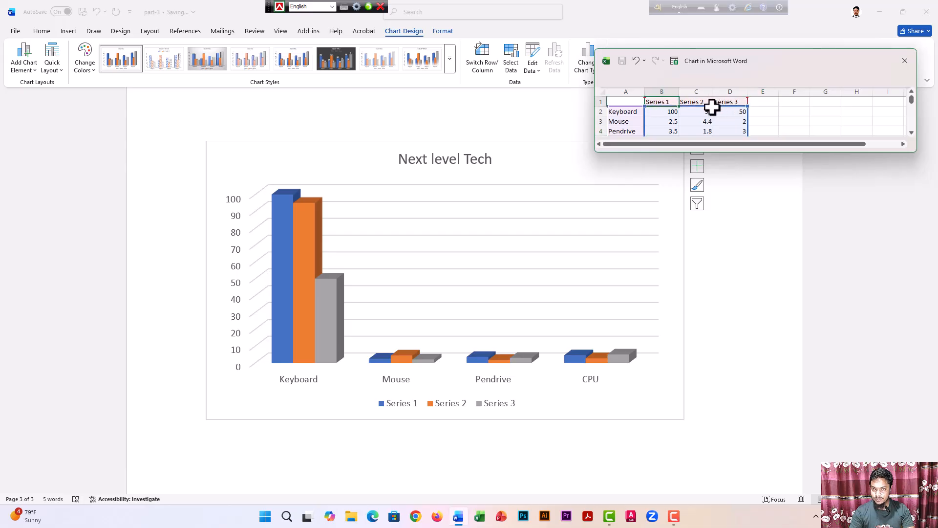
{"action": "type", "text": "january"}
{"action": "left_click", "coordinate": [699, 99]}
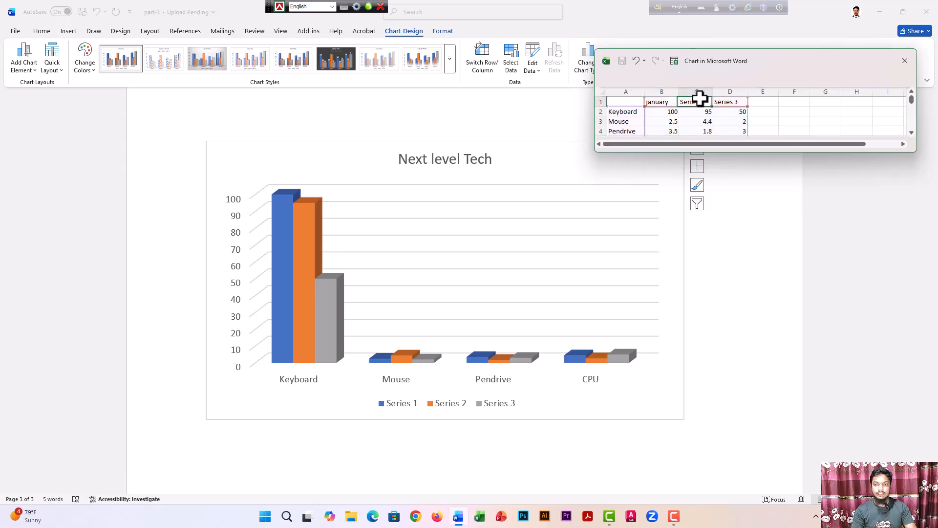
{"action": "type", "text": "February"}
{"action": "key", "text": "Tab"}
{"action": "type", "text": "March"}
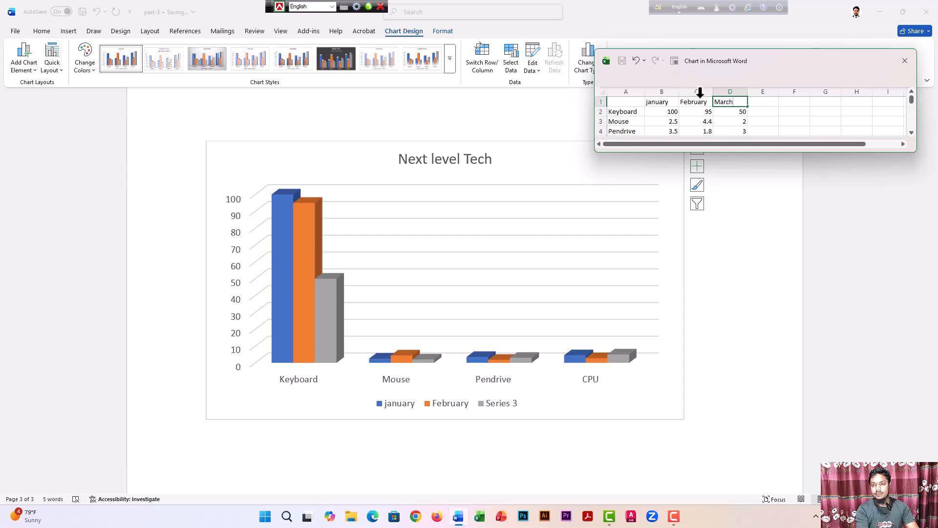
{"action": "left_click", "coordinate": [772, 115]}
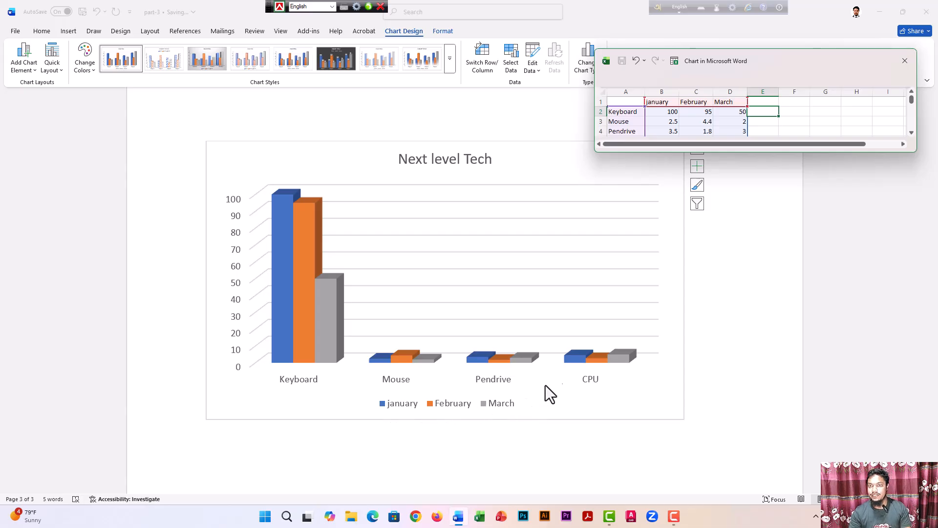
Step: Move the data sheet farther from the chart and add a primary vertical axis title to the chart
{"action": "left_click", "coordinate": [672, 112]}
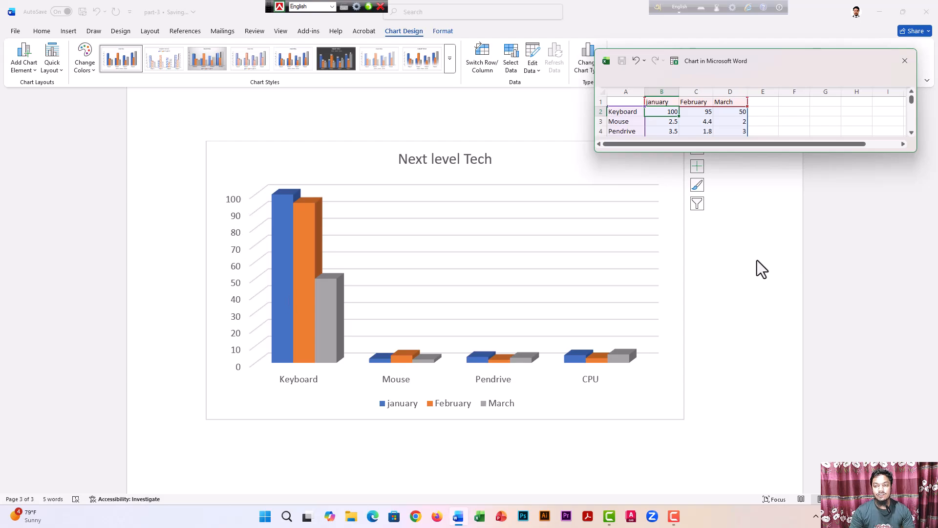
{"action": "left_click_drag", "start_coordinate": [792, 60], "coordinate": [811, 27]}
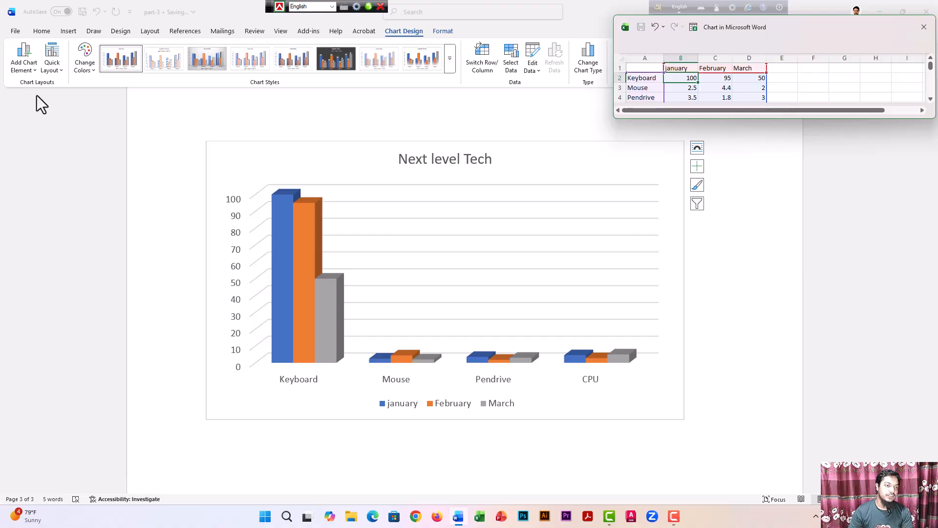
{"action": "left_click", "coordinate": [34, 69]}
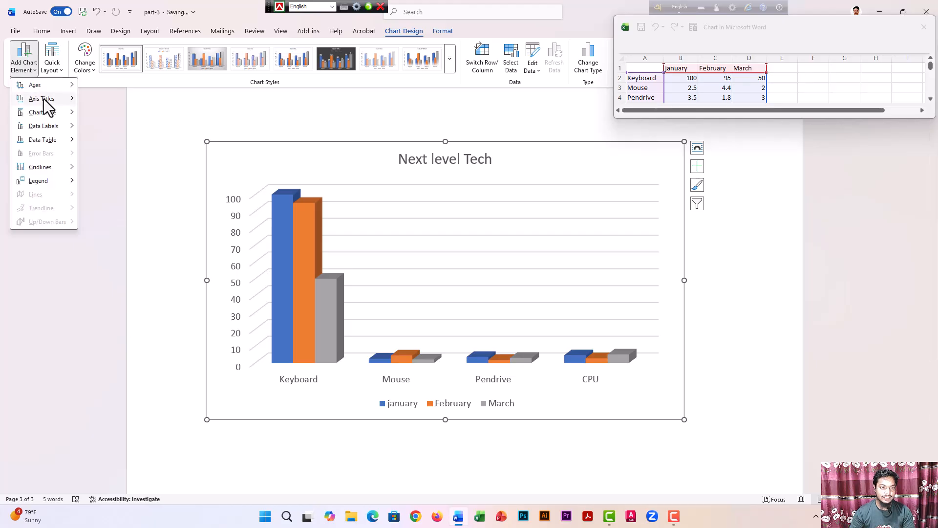
{"action": "mouse_move", "coordinate": [43, 99]}
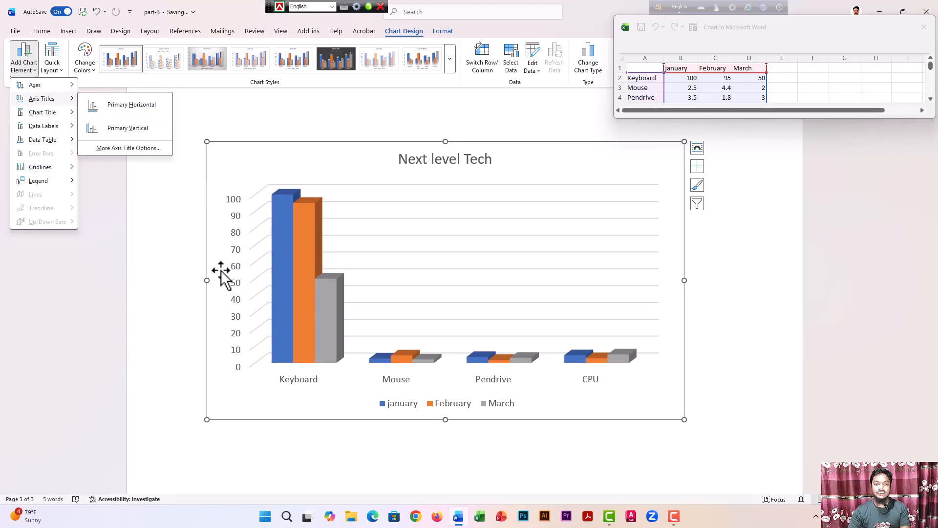
{"action": "left_click", "coordinate": [130, 132]}
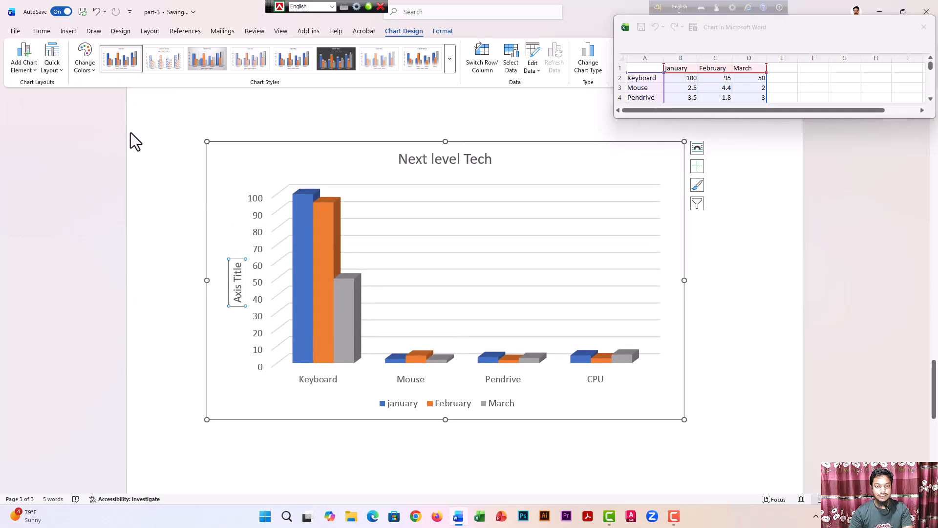
Step: Replace the vertical axis title's placeholder text with "Sallse Rate (QT)"
{"action": "left_click", "coordinate": [239, 283]}
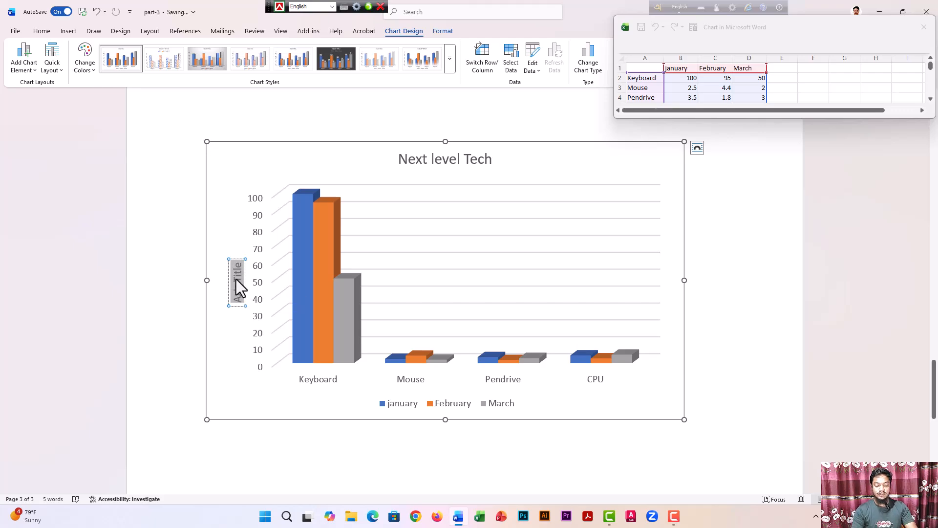
{"action": "type", "text": "Sallse Chart (QT)"}
{"action": "double_click", "coordinate": [236, 280]}
{"action": "type", "text": "Rate (QT"}
{"action": "left_click", "coordinate": [740, 308]}
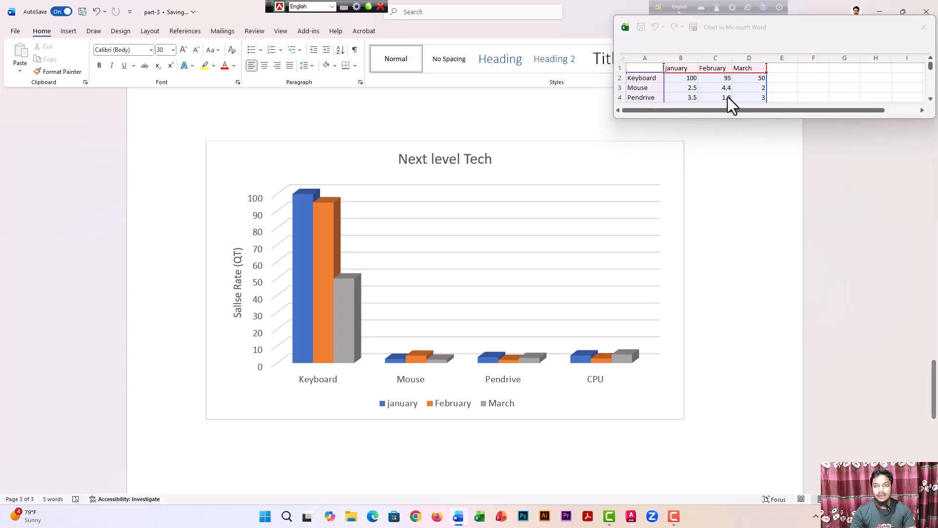
Step: Set the Keyboard row's values to 250 for january, 300 for February and 400 for March
{"action": "left_click", "coordinate": [691, 78]}
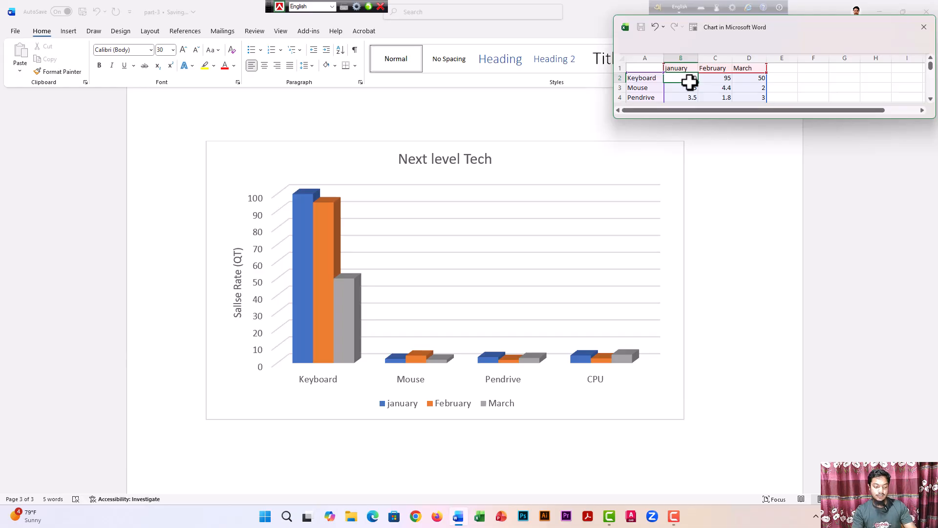
{"action": "key", "text": "Tab"}
{"action": "type", "text": "300"}
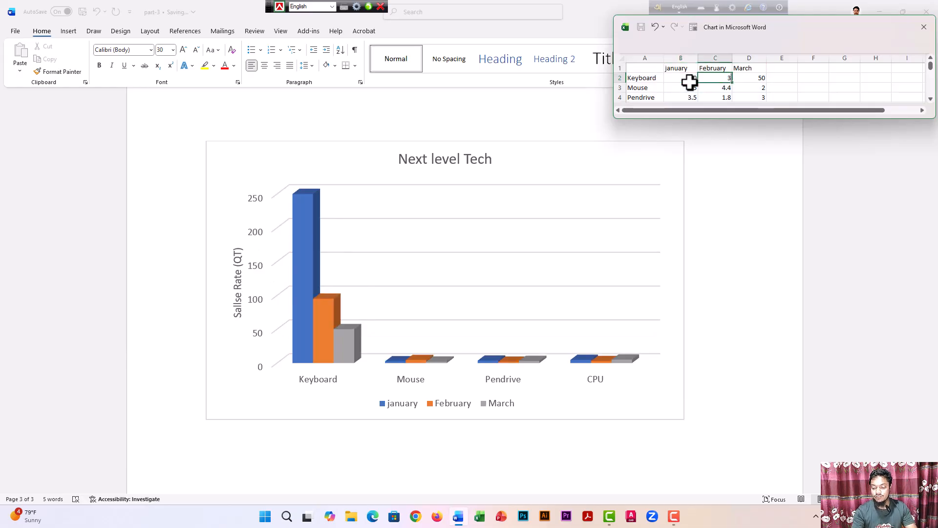
{"action": "key", "text": "Tab"}
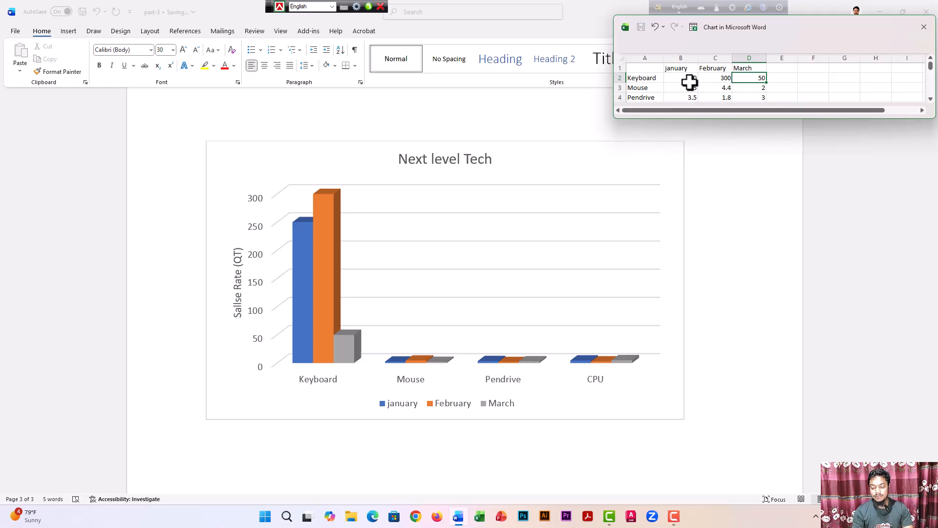
{"action": "type", "text": "400"}
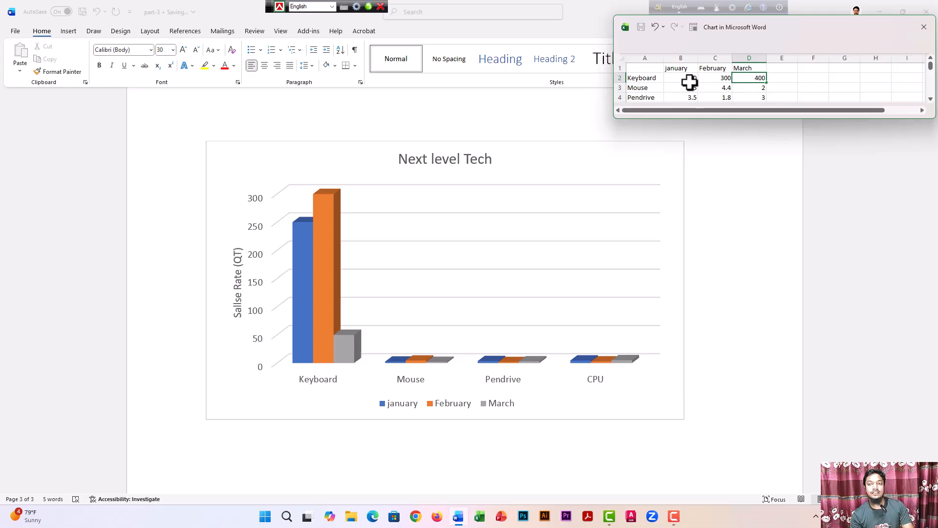
{"action": "key", "text": "Return"}
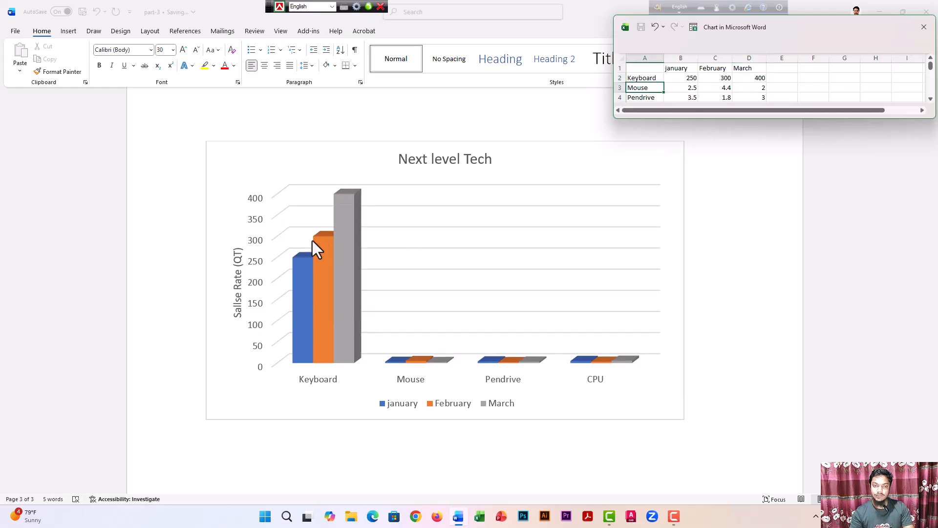
Step: Set the Mouse row's values to 450 for january, 250 for February and 350 for March
{"action": "left_click", "coordinate": [683, 87]}
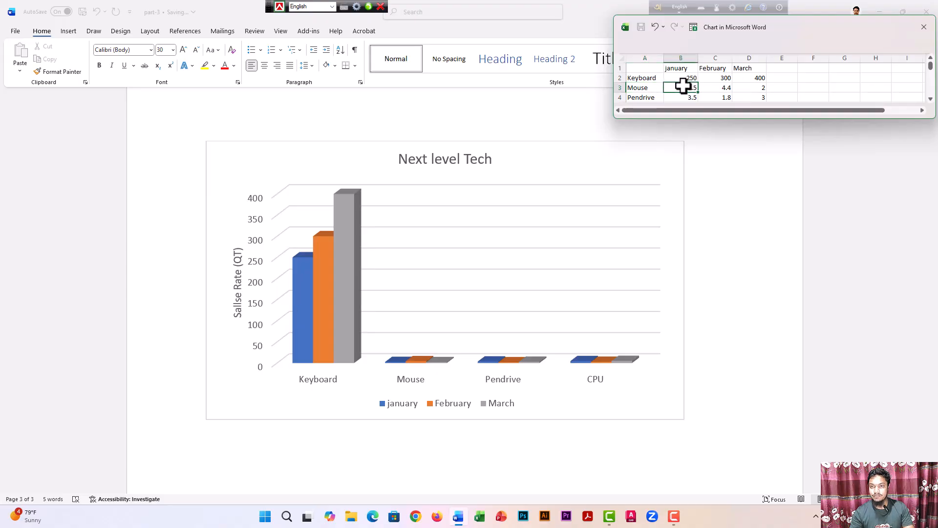
{"action": "type", "text": "450"}
{"action": "key", "text": "Tab"}
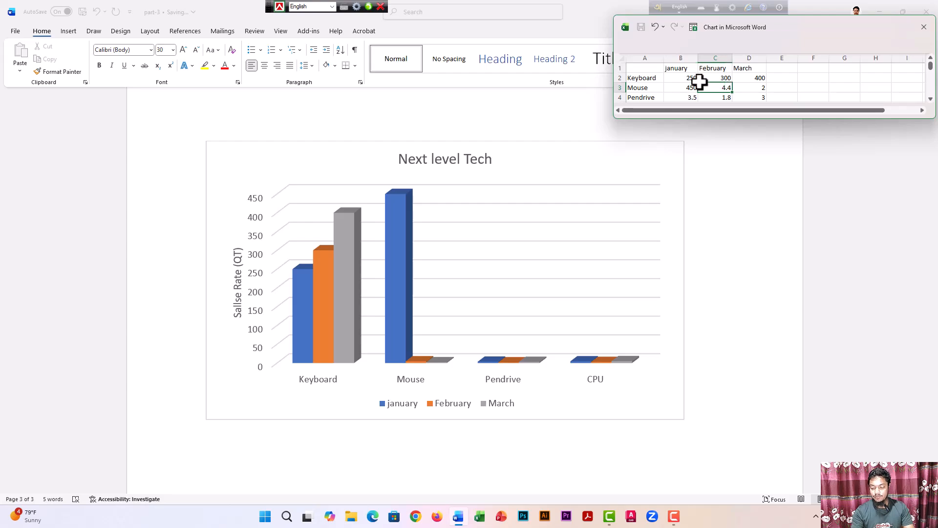
{"action": "type", "text": "250"}
{"action": "key", "text": "Tab"}
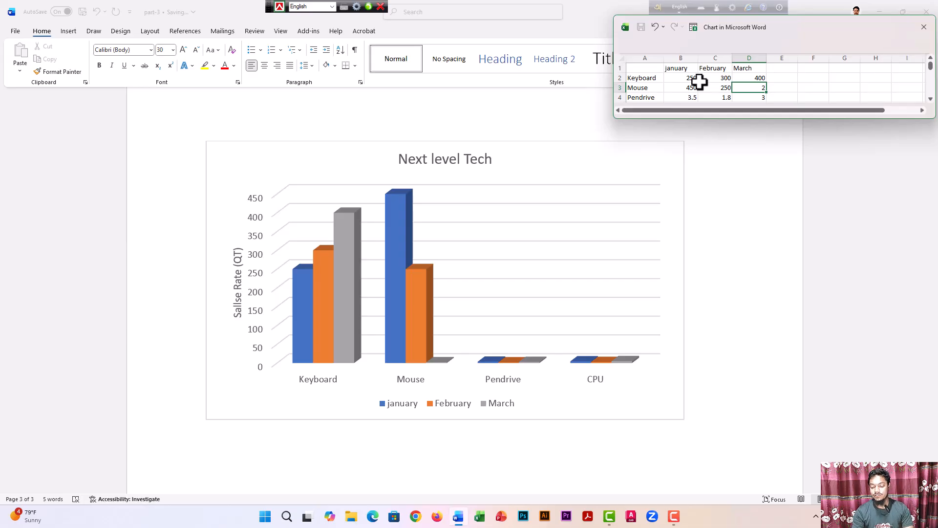
{"action": "type", "text": "350"}
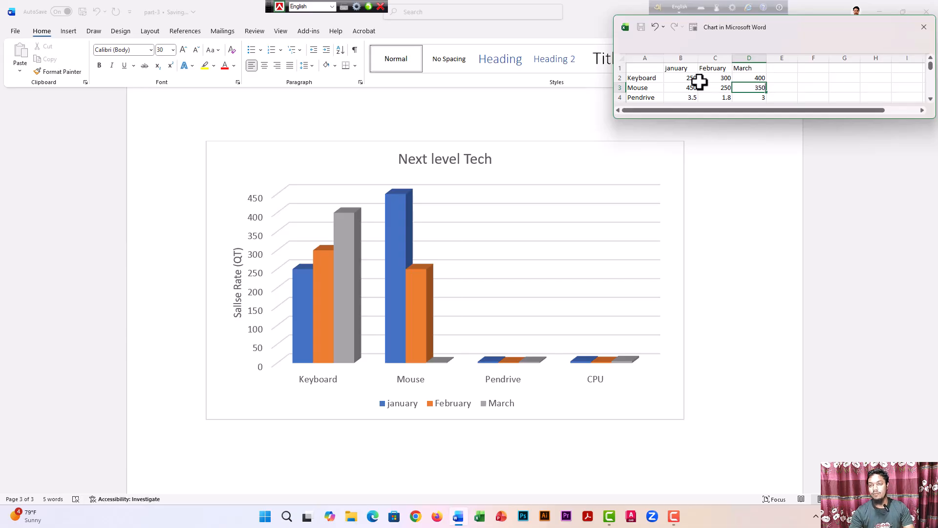
{"action": "key", "text": "Return"}
Step: Set the Pendrive row's january and February values to 250 each in the chart data sheet
{"action": "left_click", "coordinate": [697, 96]}
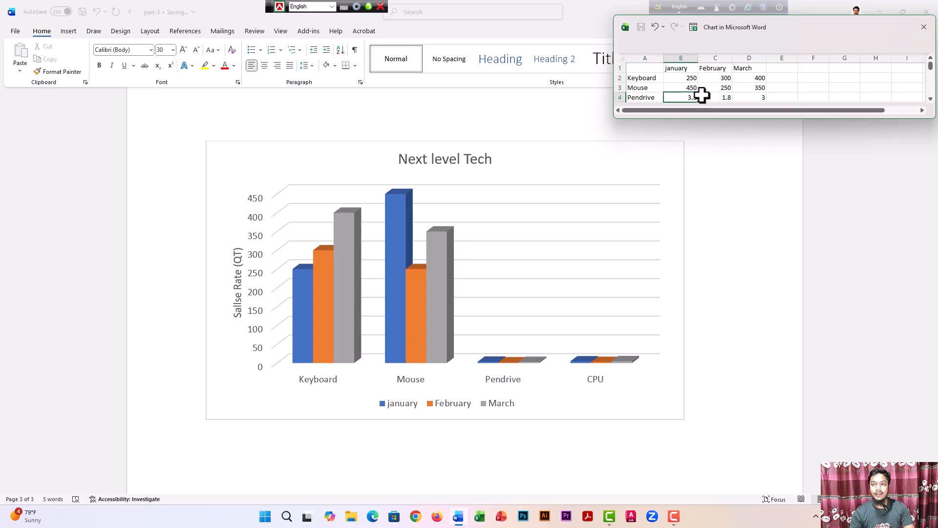
{"action": "type", "text": "250"}
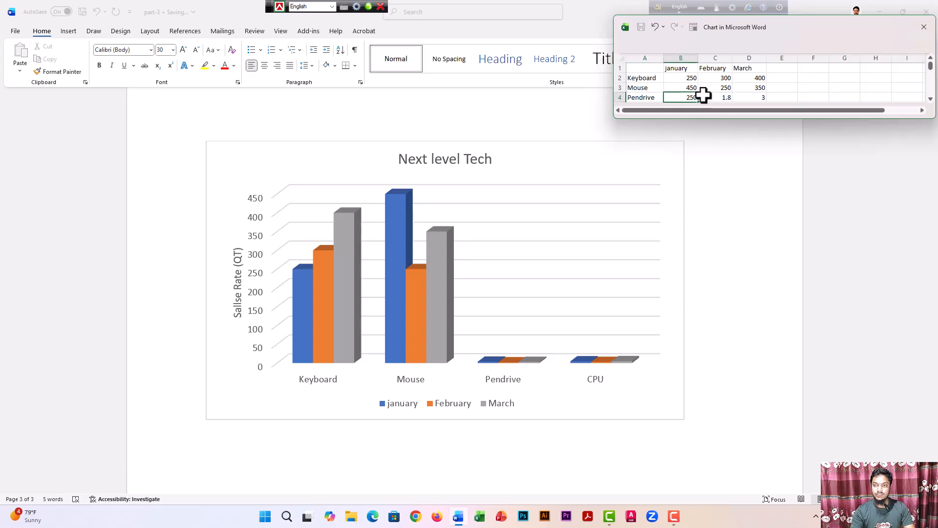
{"action": "left_click", "coordinate": [704, 96]}
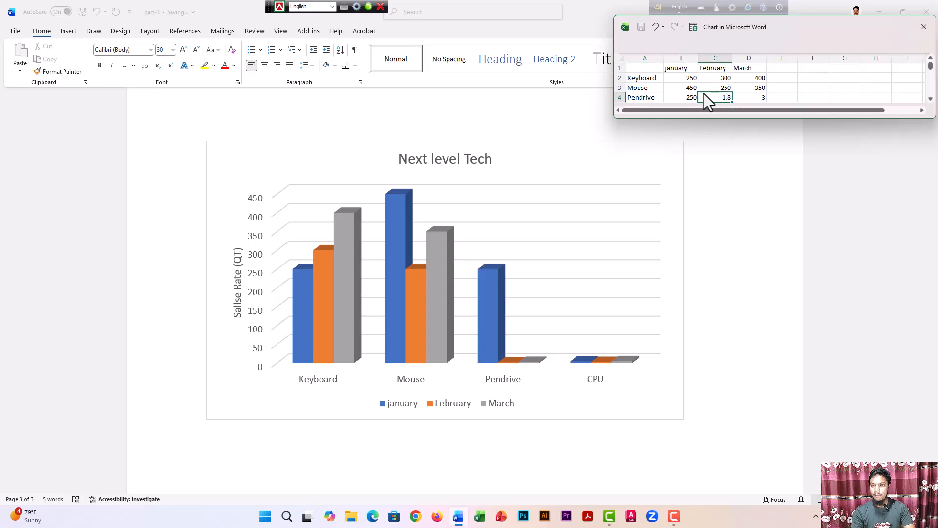
{"action": "type", "text": "25"}
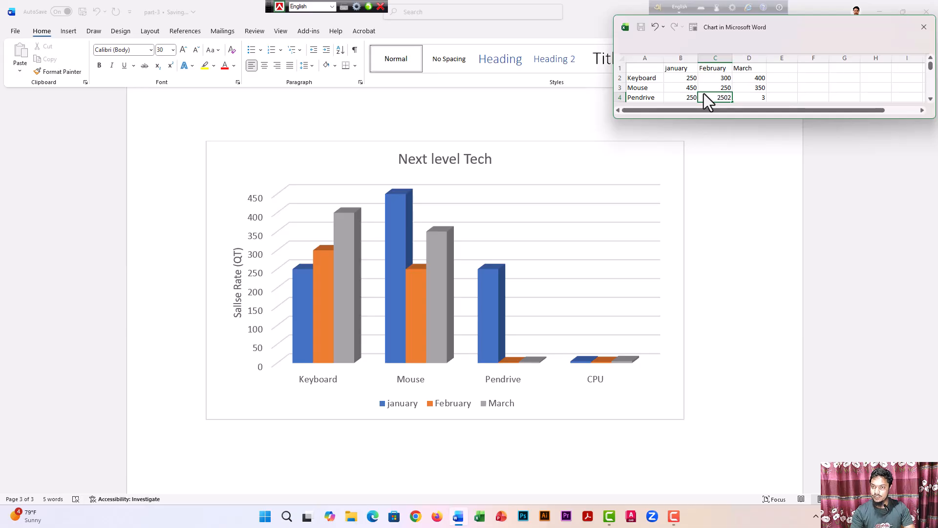
{"action": "type", "text": "0"}
{"action": "key", "text": "Tab"}
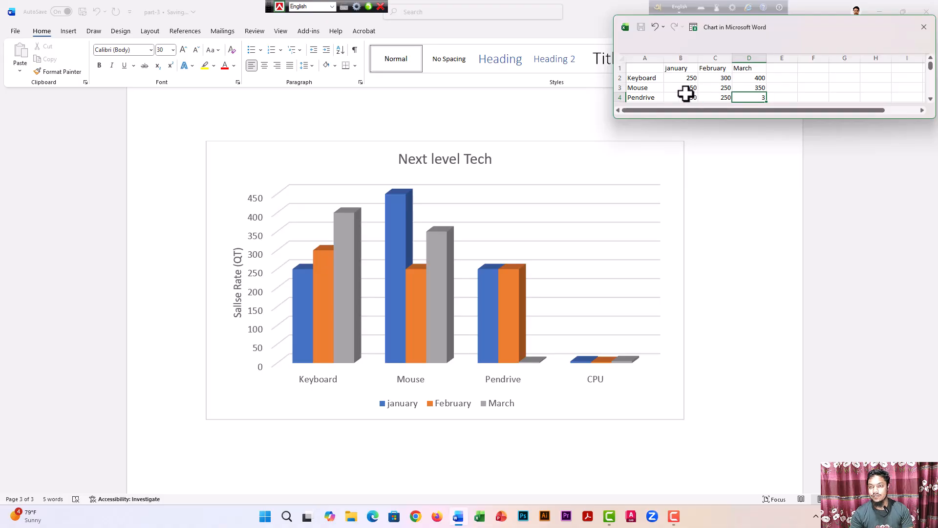
Step: Change the Pendrive row's january value to 150 and set its March value to 300
{"action": "left_click", "coordinate": [687, 97]}
{"action": "type", "text": "150"}
{"action": "left_click", "coordinate": [708, 97]}
{"action": "left_click", "coordinate": [736, 97]}
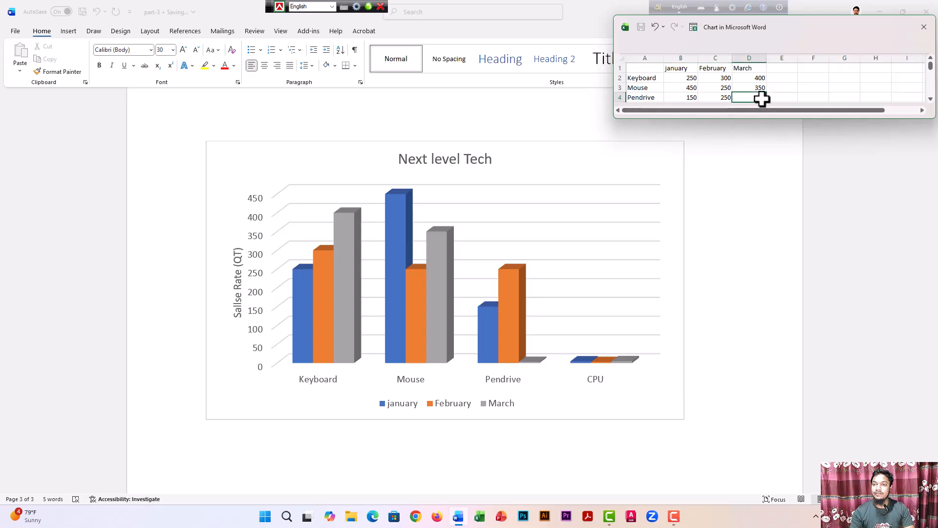
{"action": "type", "text": "300"}
{"action": "key", "text": "Return"}
Step: Set the CPU row's values to 50 for january, 100 for February and 85 for March
{"action": "key", "text": "Right"}
{"action": "type", "text": "50"}
{"action": "key", "text": "Tab"}
{"action": "type", "text": "100"}
{"action": "key", "text": "Tab"}
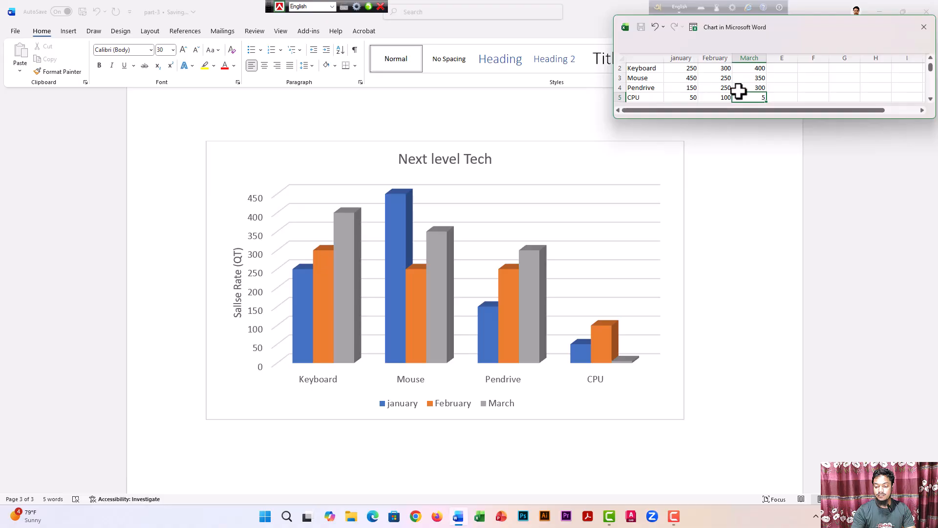
{"action": "type", "text": "85"}
{"action": "key", "text": "Return"}
{"action": "left_click", "coordinate": [715, 149]}
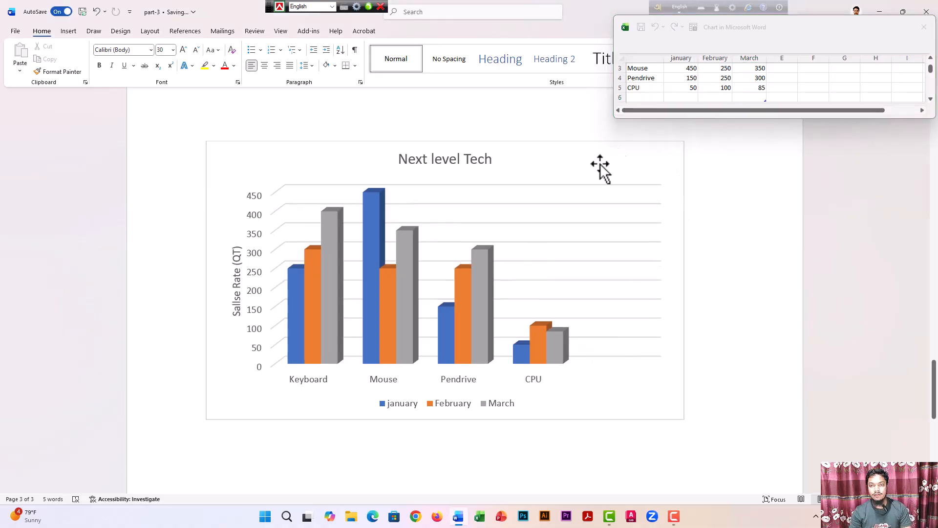
Step: Shrink the chart's data range to end at the CPU row, leaving out the empty row 6
{"action": "left_click", "coordinate": [644, 96]}
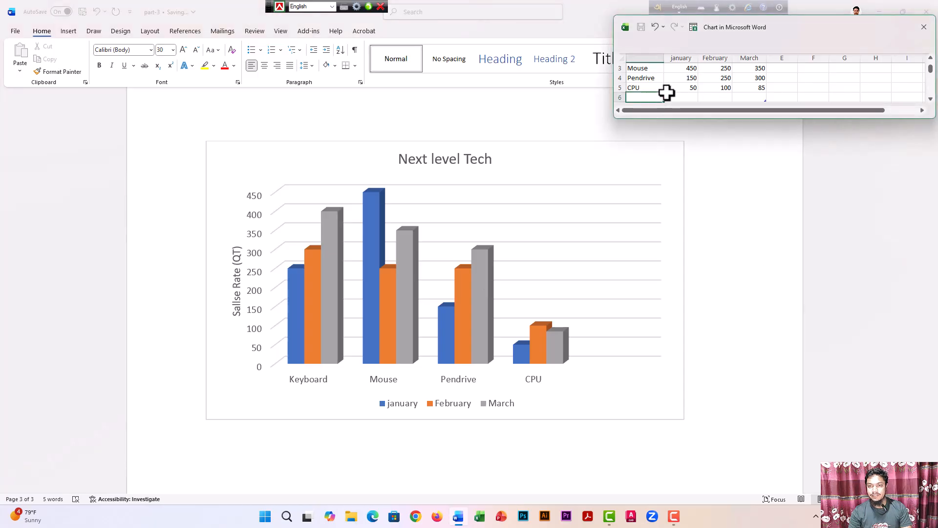
{"action": "key", "text": "Up"}
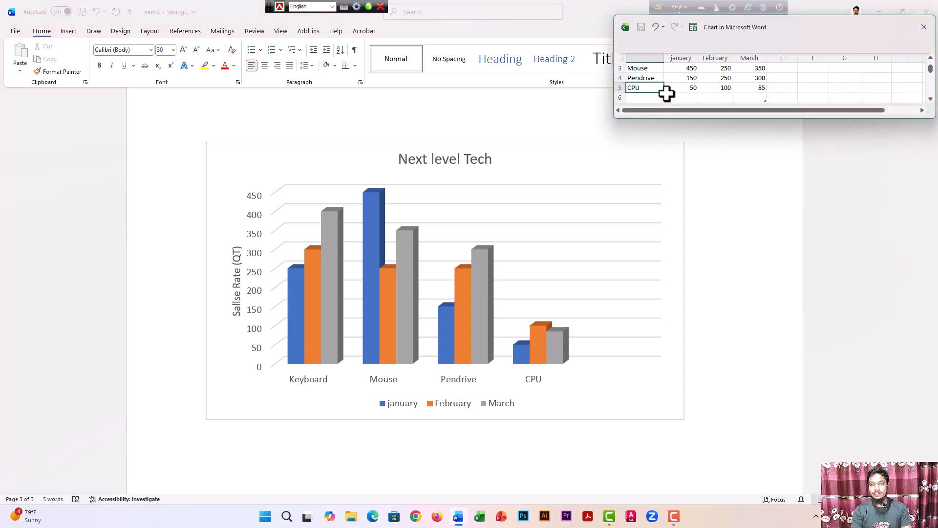
{"action": "key", "text": "Down"}
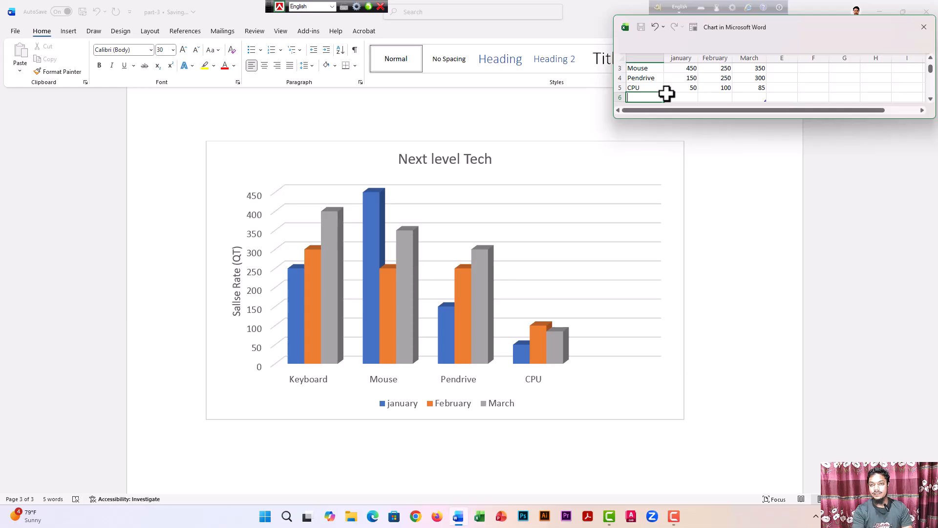
{"action": "left_click", "coordinate": [769, 88]}
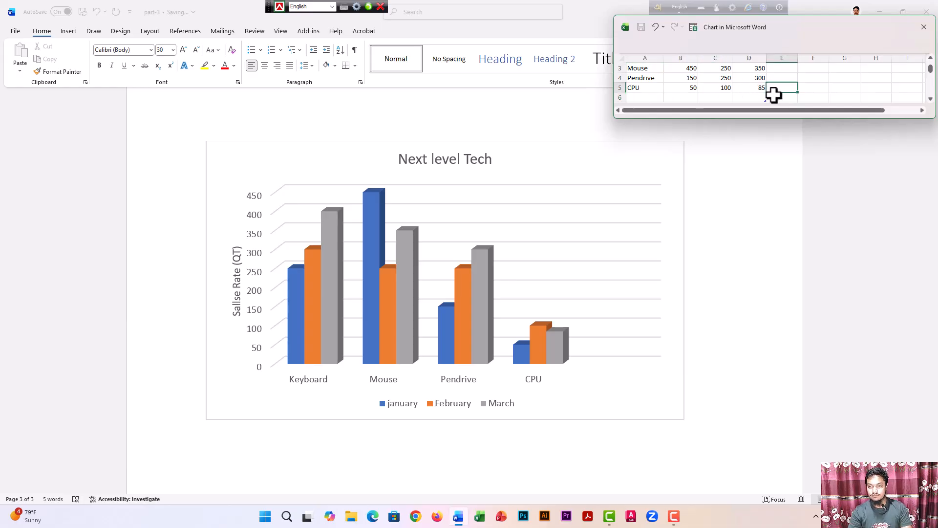
{"action": "left_click_drag", "start_coordinate": [766, 100], "coordinate": [765, 93]}
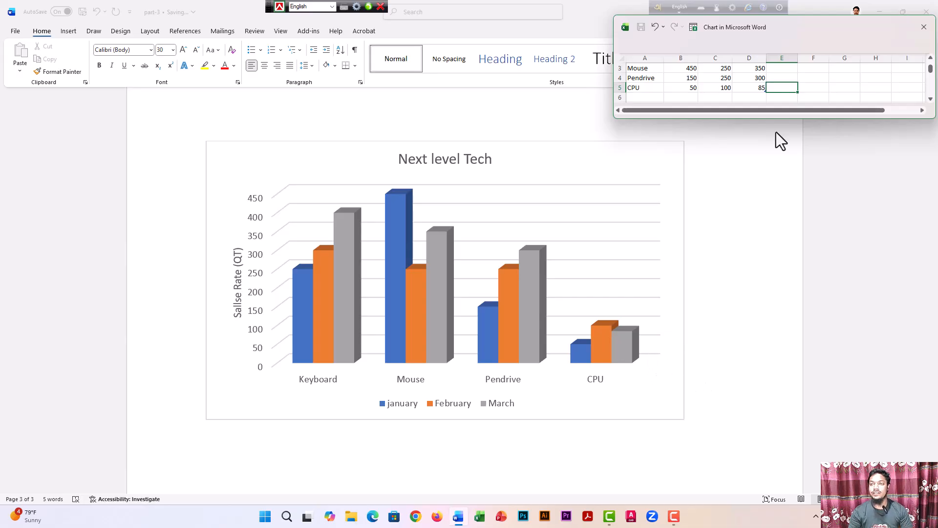
{"action": "scroll", "coordinate": [747, 77], "scroll_direction": "up", "scroll_amount": 2}
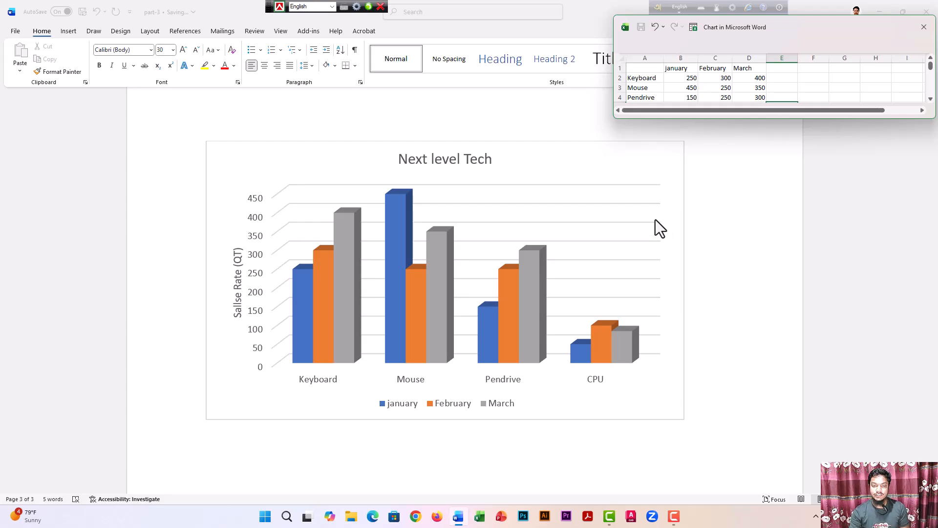
Step: Apply the third chart style, with a grey gradient background and translucent columns, to the sales chart and deselect it
{"action": "left_click", "coordinate": [574, 163]}
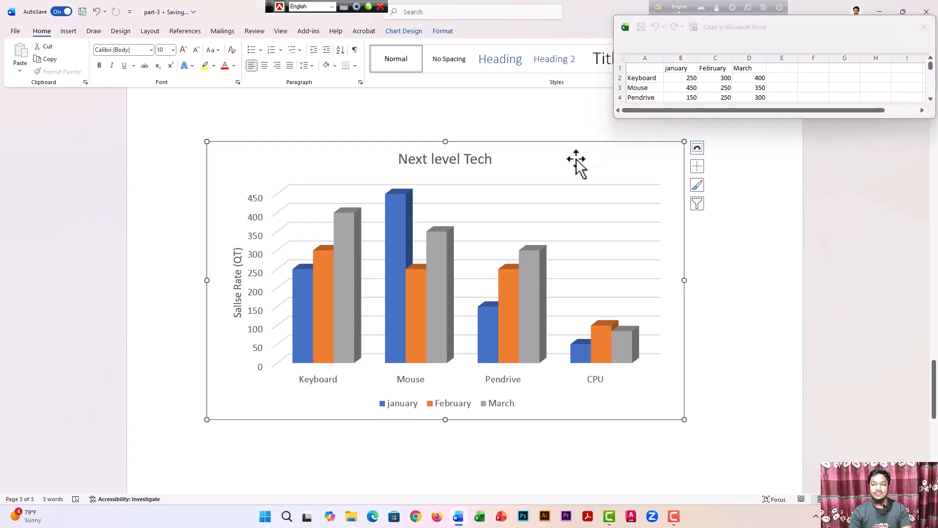
{"action": "left_click", "coordinate": [403, 31]}
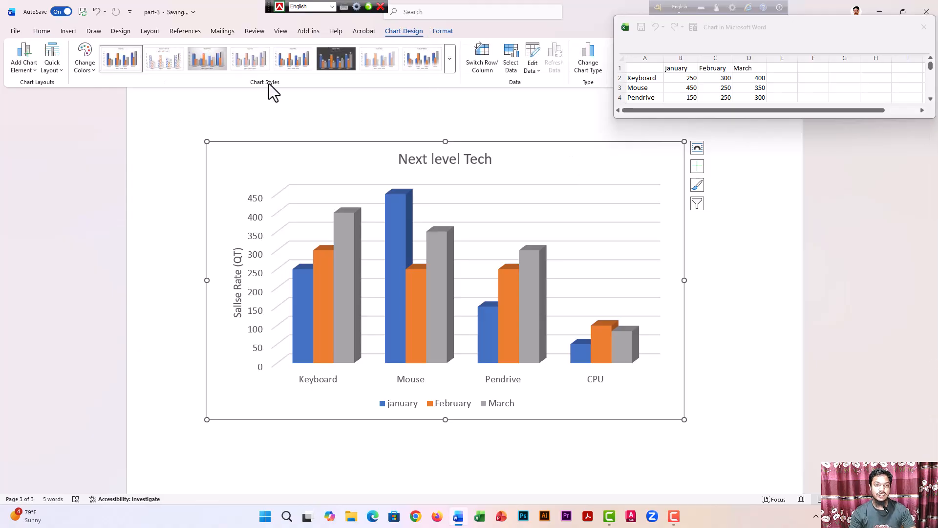
{"action": "left_click", "coordinate": [450, 57]}
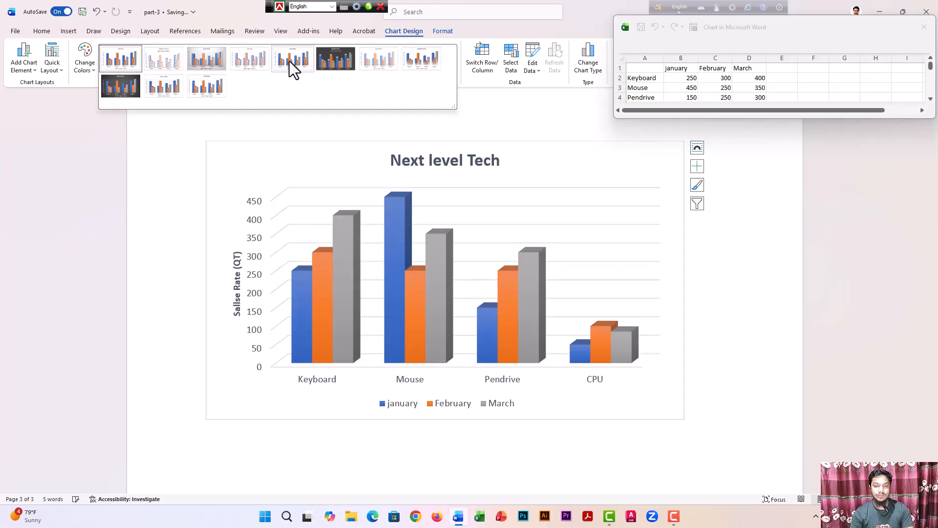
{"action": "left_click", "coordinate": [204, 60]}
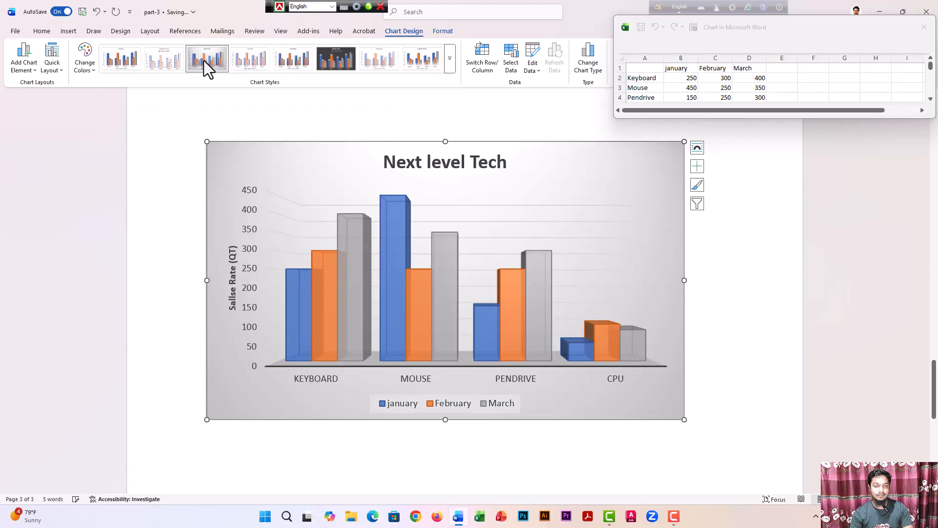
{"action": "left_click", "coordinate": [618, 190]}
{"action": "left_click", "coordinate": [755, 242]}
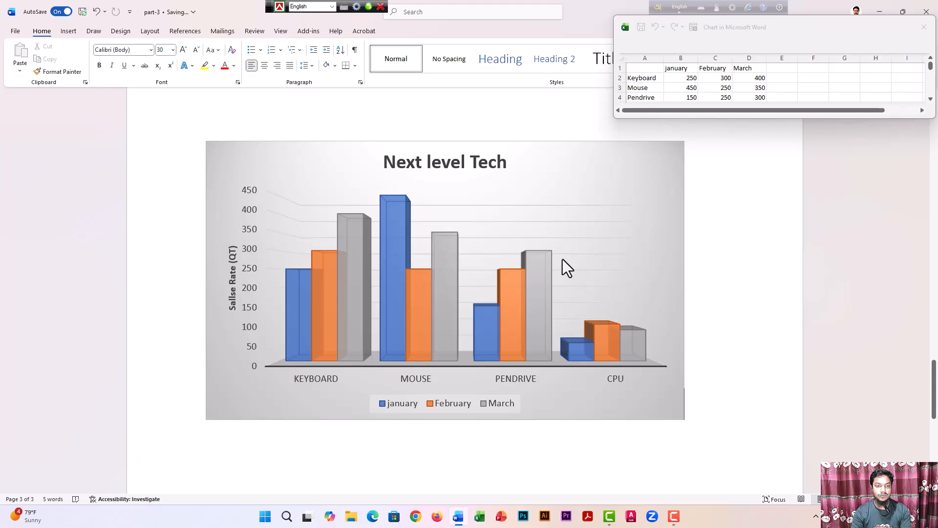
{"action": "mouse_move", "coordinate": [550, 254]}
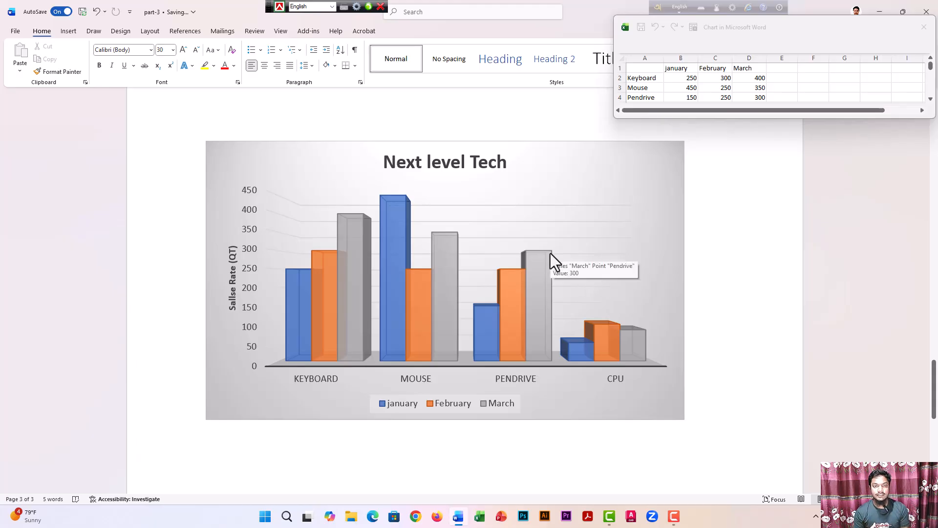